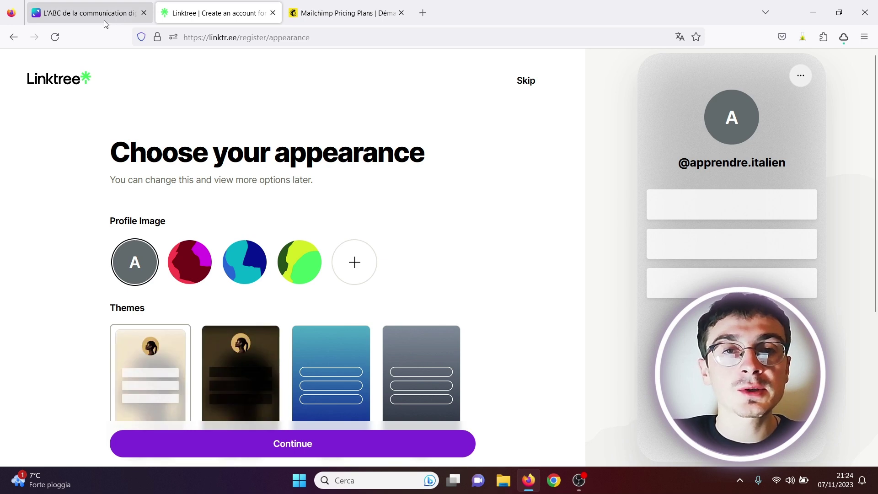
# Step: Switch to Canva, search for "profil linktree", open the Image de profil Linktree templates and create a blank design
pyautogui.click(103, 20)
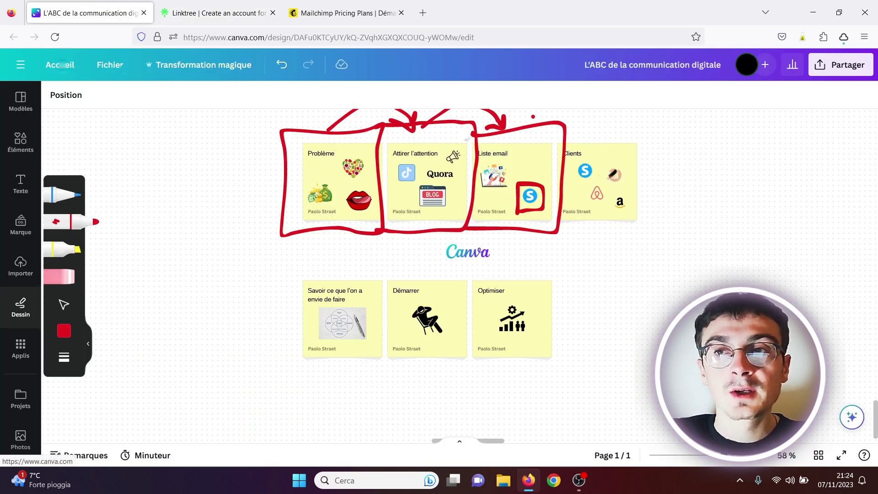
pyautogui.click(62, 65)
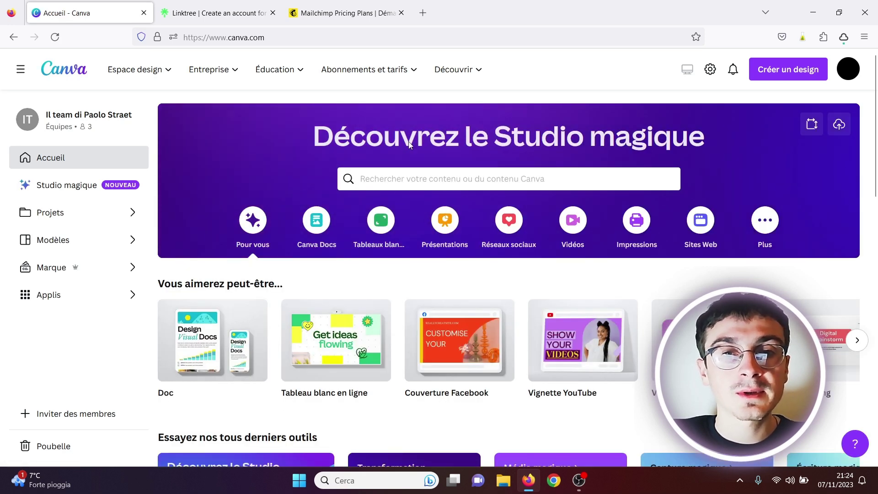
pyautogui.click(388, 171)
pyautogui.write('pr')
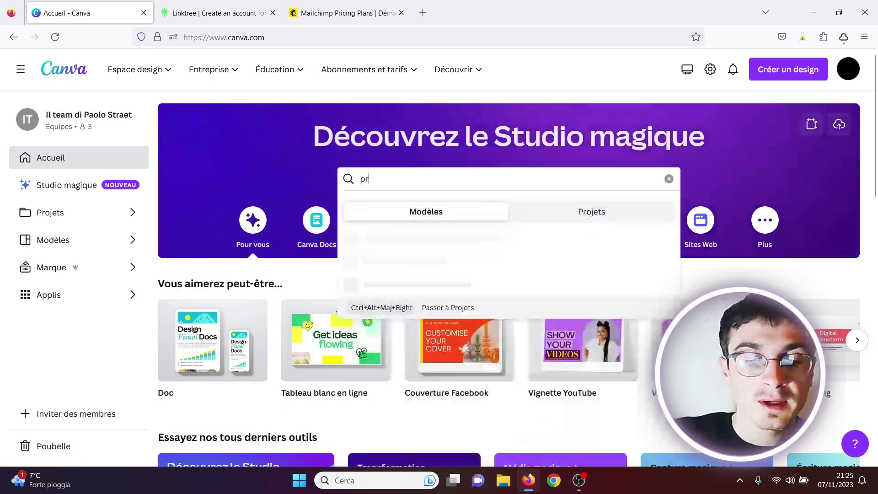
pyautogui.write('ofil l')
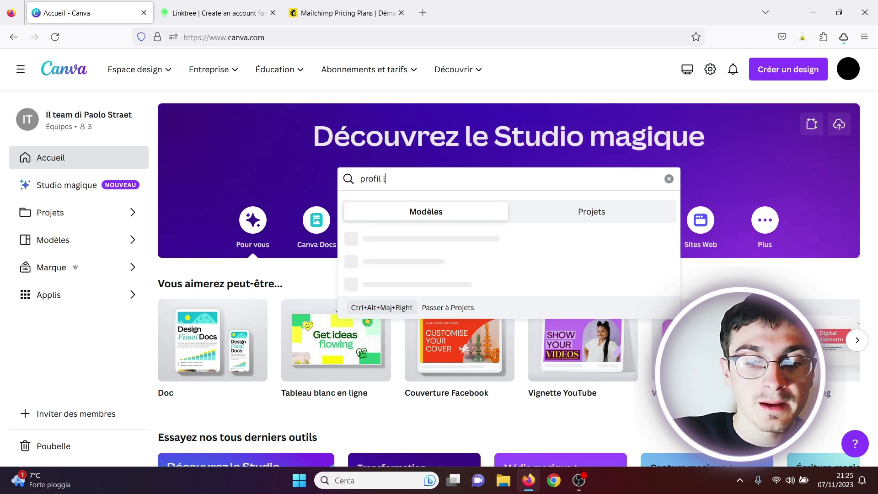
pyautogui.write('inktree')
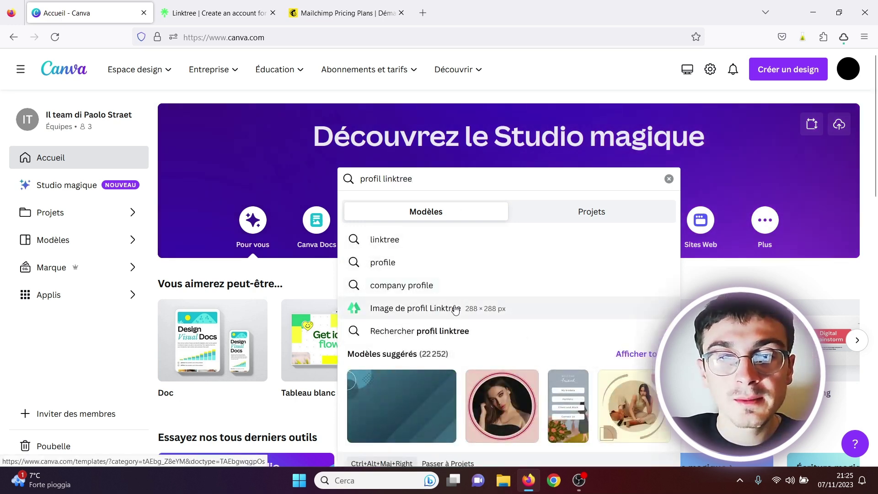
pyautogui.click(456, 309)
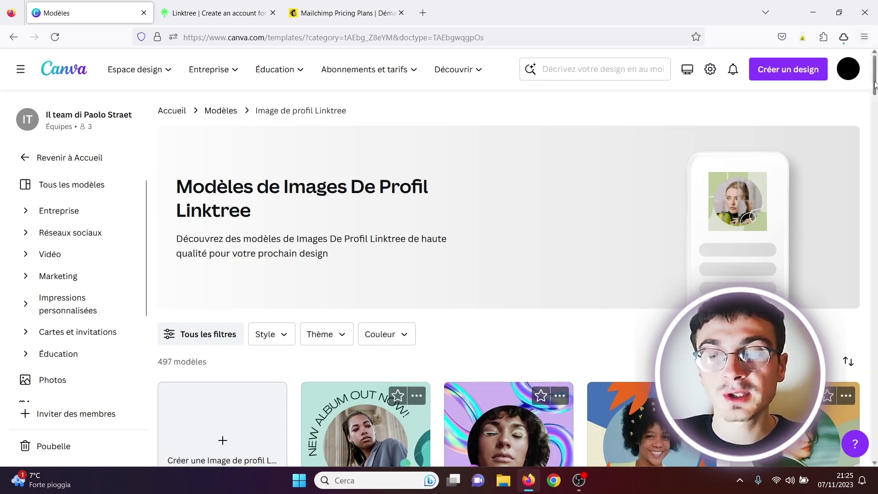
pyautogui.moveTo(874, 85); pyautogui.dragTo(875, 113)
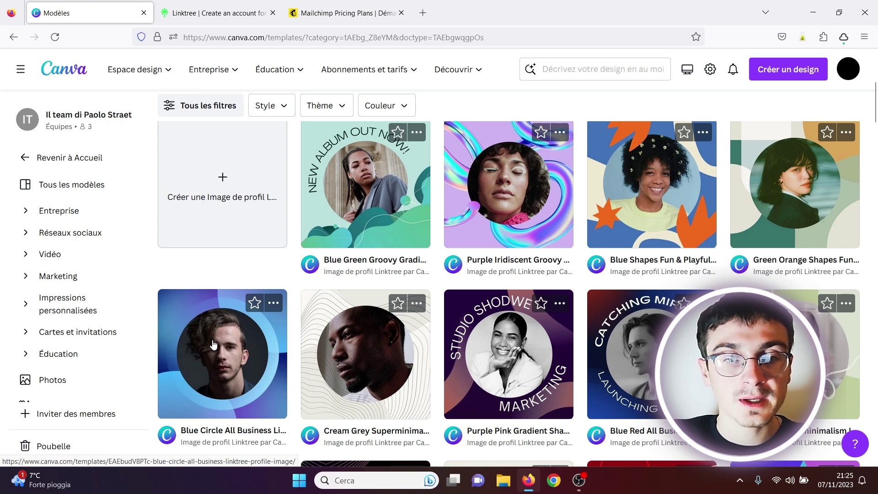
pyautogui.click(222, 178)
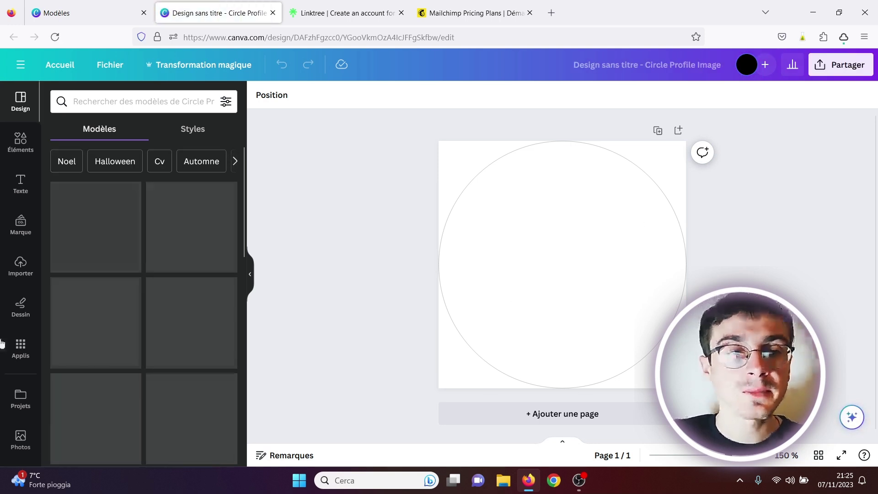
# Step: Search the elements for "italien" and set the Italian flag photo as the background of the page
pyautogui.click(18, 143)
pyautogui.click(101, 102)
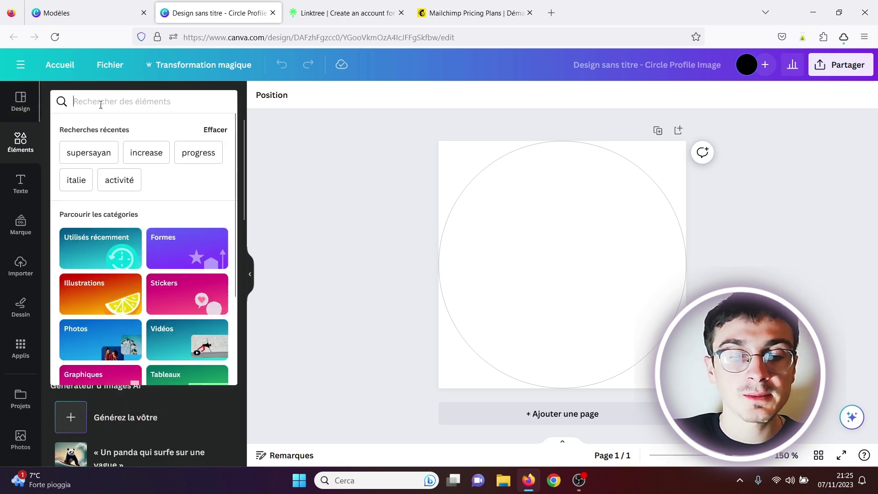
pyautogui.write('italie')
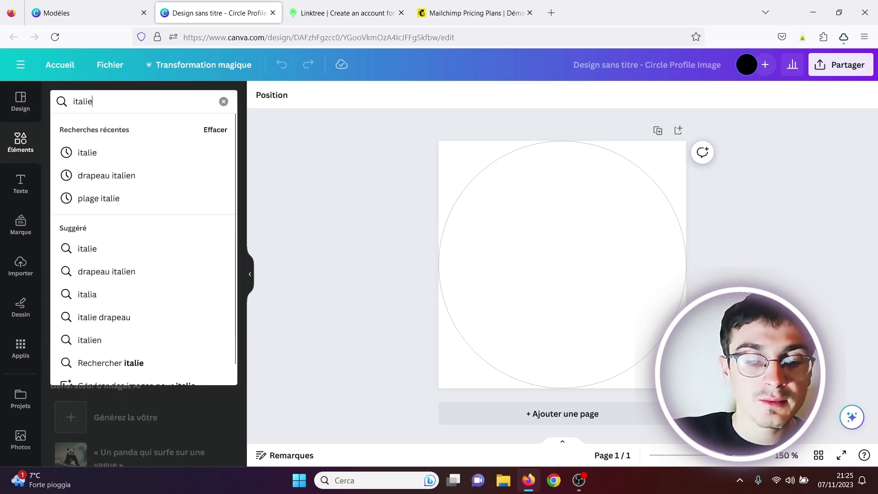
pyautogui.write('n')
pyautogui.press('Return')
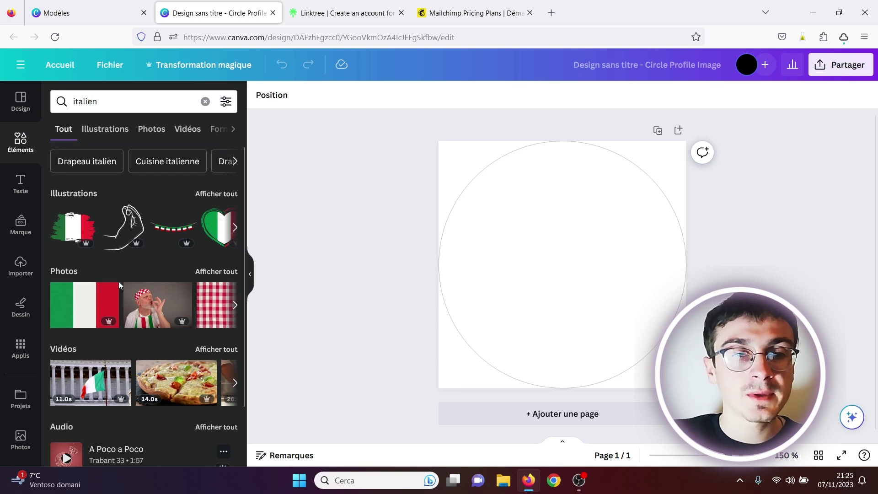
pyautogui.moveTo(120, 286); pyautogui.dragTo(448, 147)
pyautogui.click(772, 232)
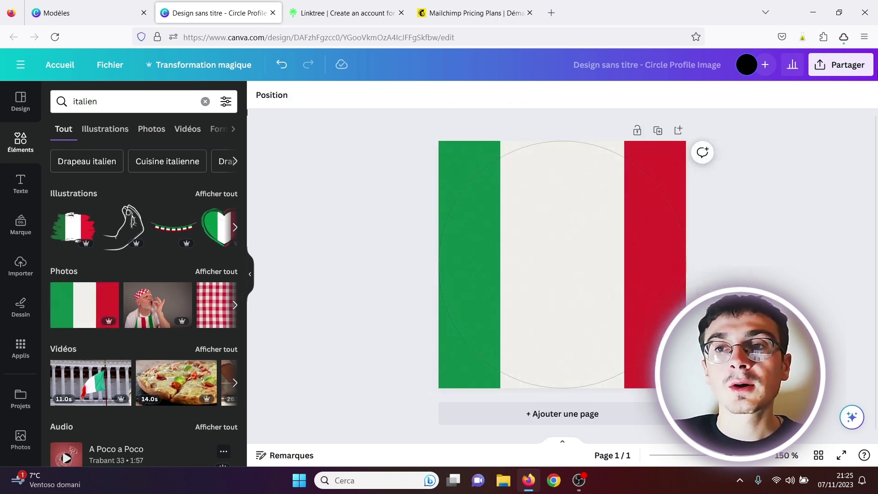
# Step: Download the flag design as a PNG at 288 × 288 px and return to Linktree's appearance page
pyautogui.click(849, 70)
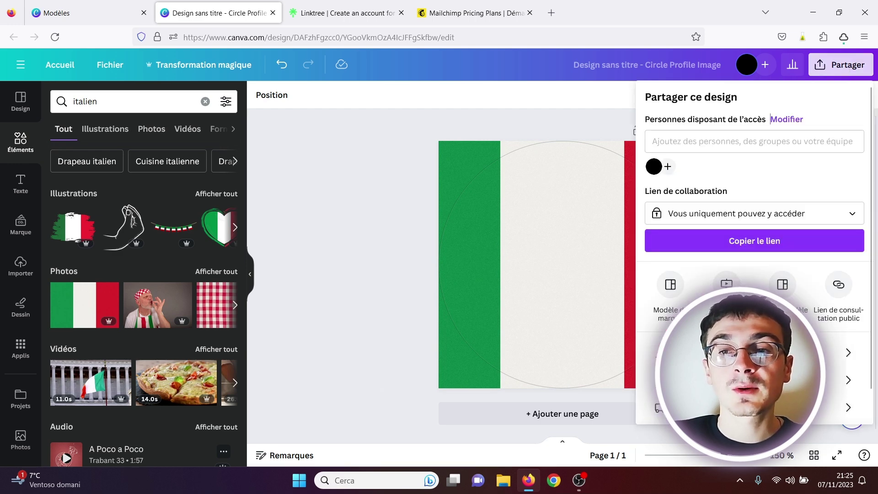
pyautogui.click(750, 352)
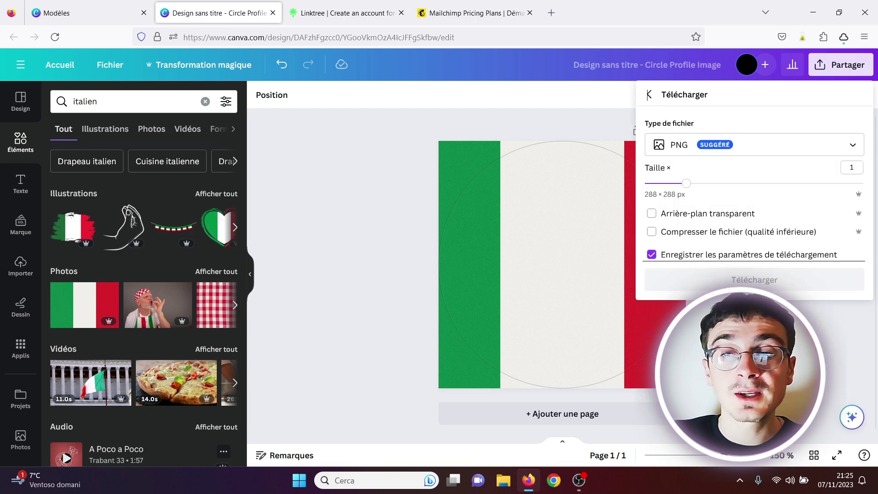
pyautogui.click(743, 275)
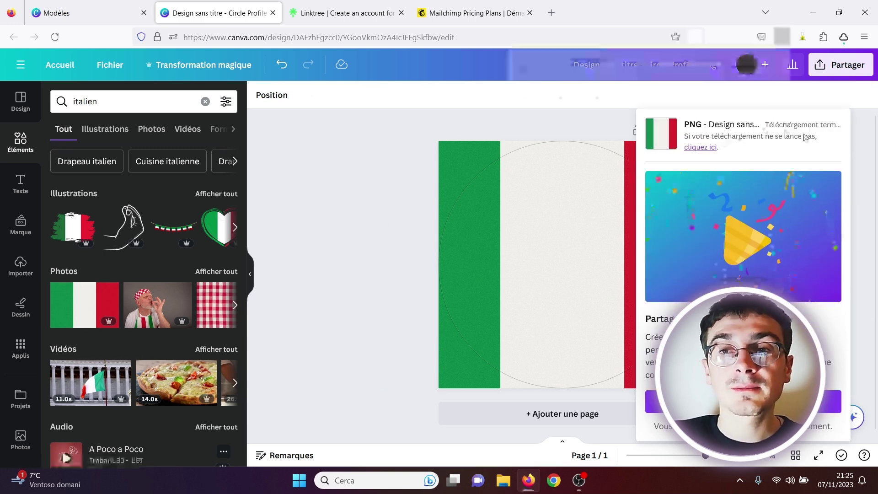
pyautogui.click(371, 178)
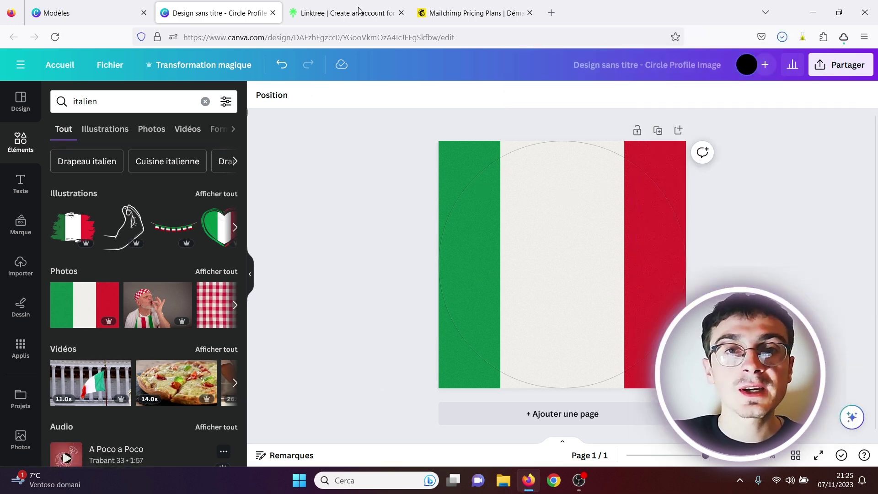
pyautogui.click(359, 11)
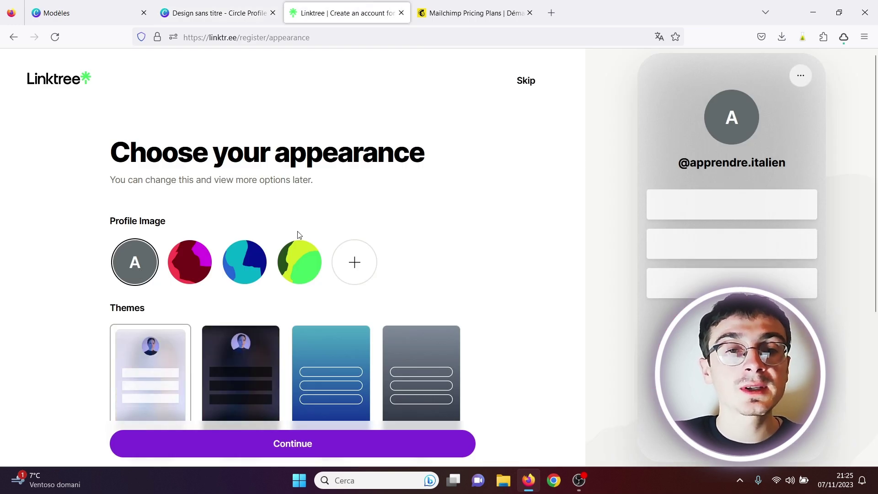
# Step: Try the green, blue and red preset profile images
pyautogui.click(301, 265)
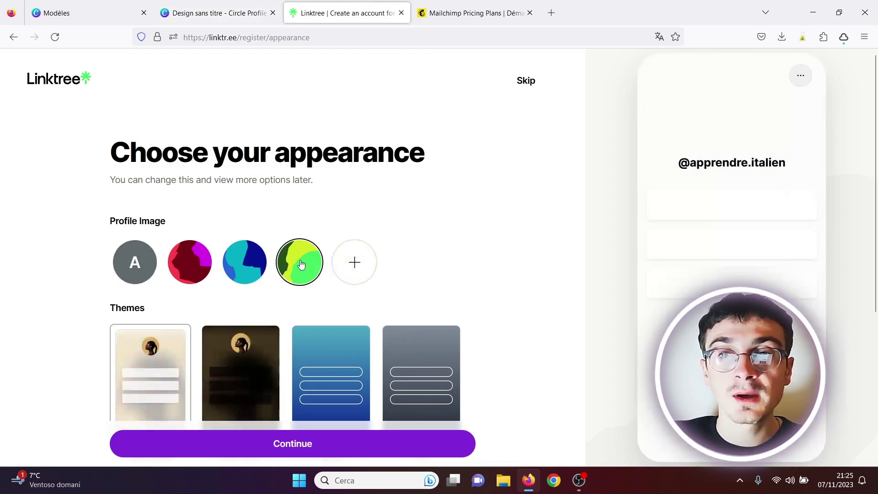
pyautogui.click(242, 263)
pyautogui.click(189, 257)
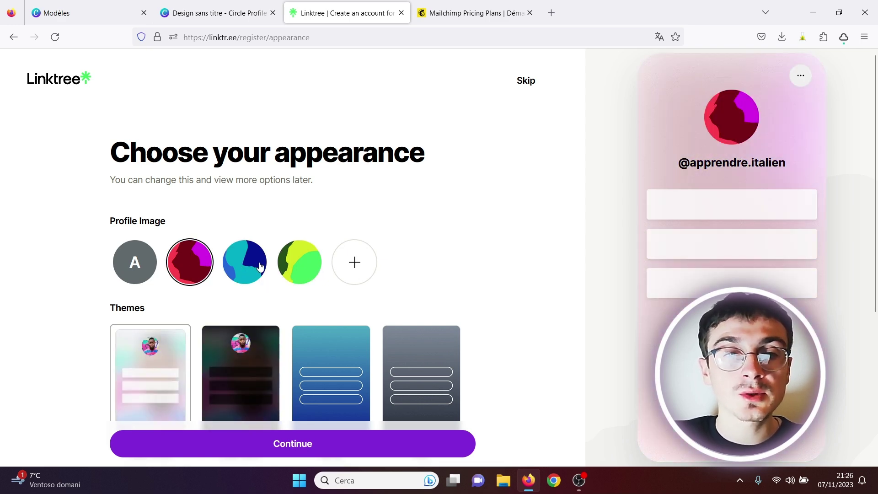
# Step: Upload the image Design sans titre(3) from the Download folder as the profile image, keeping the default crop
pyautogui.click(354, 262)
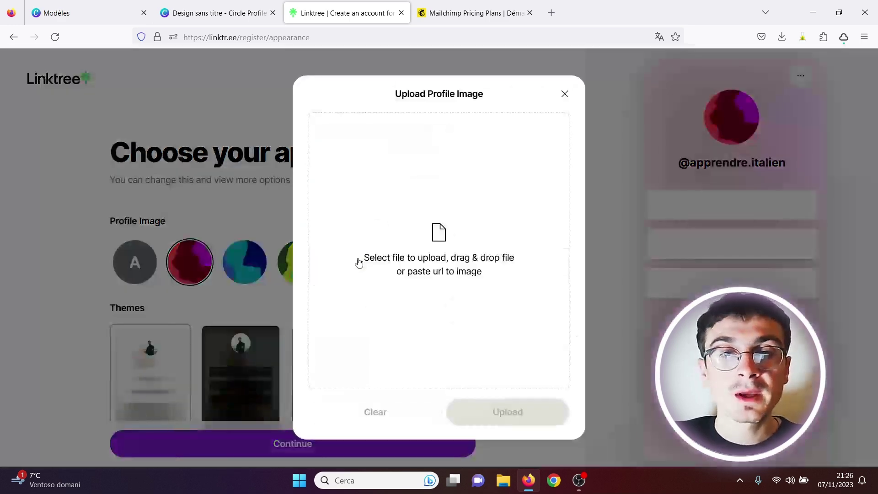
pyautogui.click(440, 251)
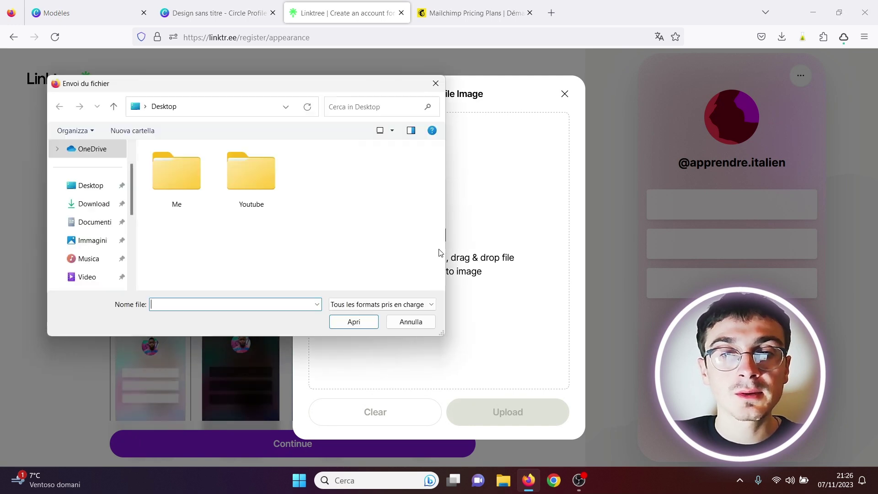
pyautogui.click(94, 203)
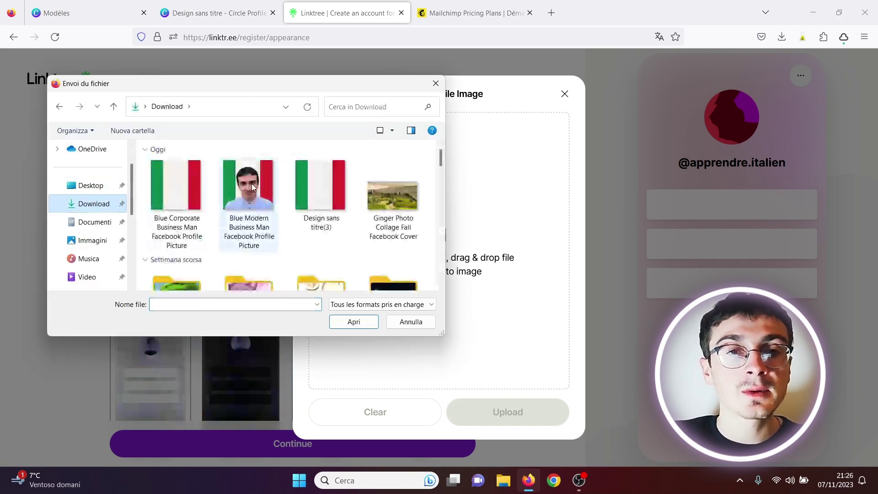
pyautogui.click(320, 179)
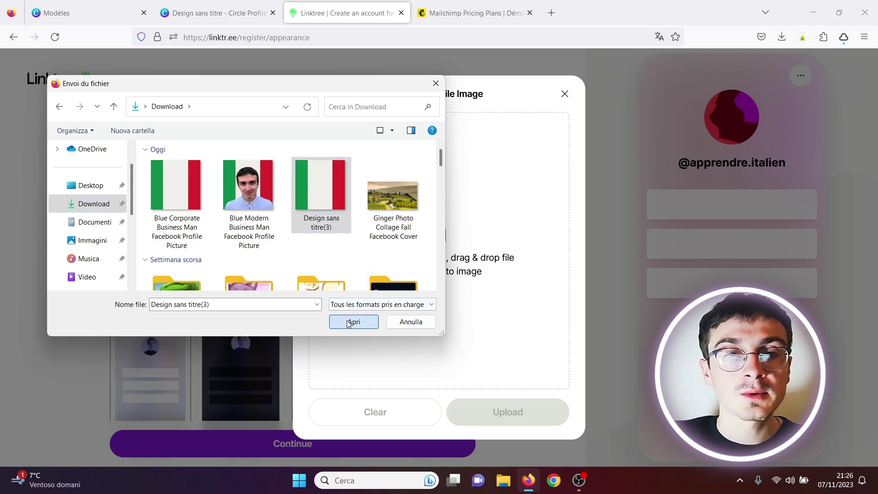
pyautogui.click(353, 322)
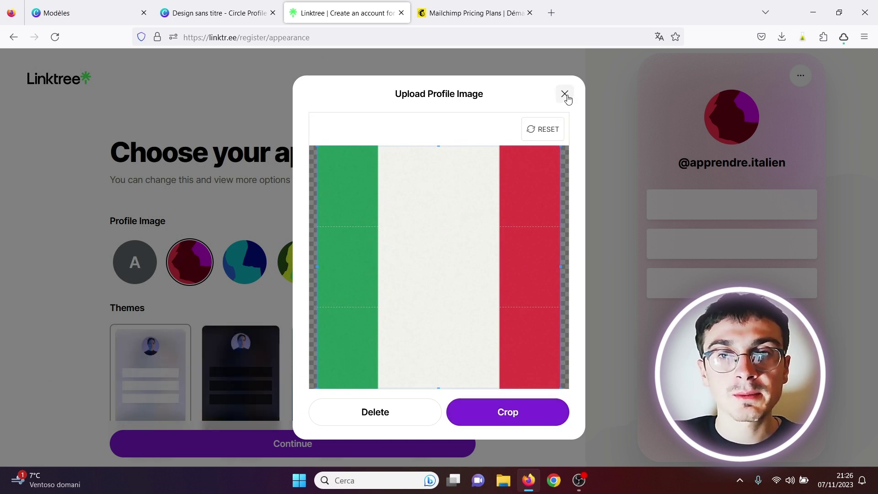
pyautogui.click(497, 413)
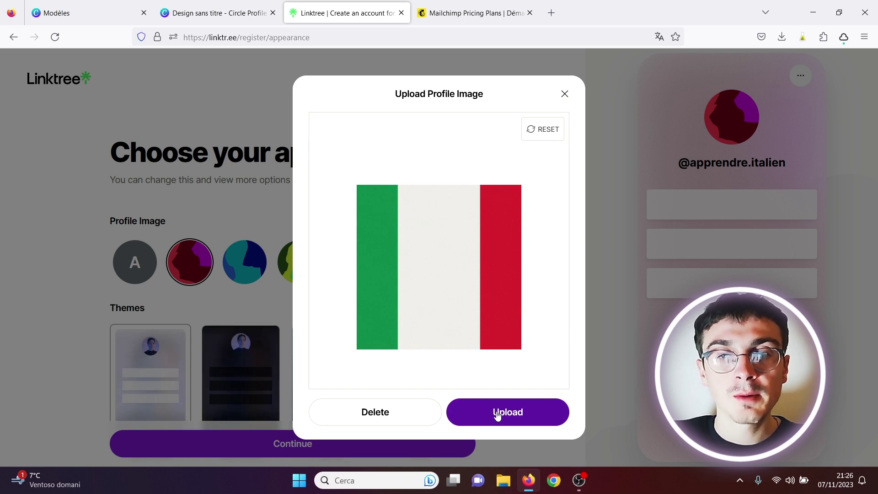
pyautogui.click(498, 413)
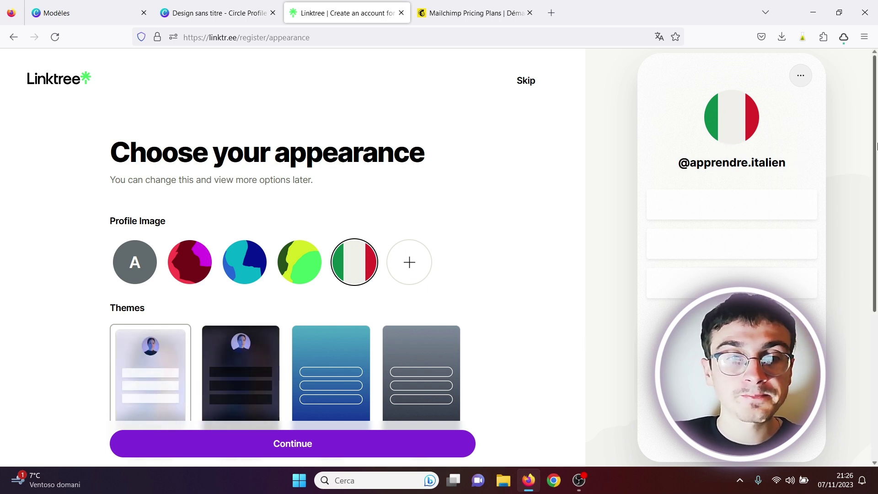
# Step: Try several page themes, including Lake Black, Air White, Air Smoke and Noir, and settle on the Spray theme
pyautogui.scroll(-2, 876, 220)
pyautogui.scroll(-2, 875, 220)
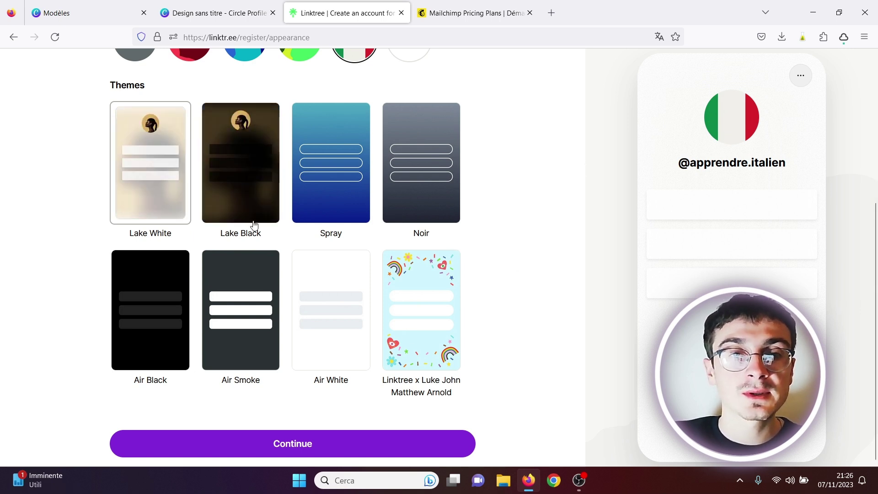
pyautogui.click(230, 166)
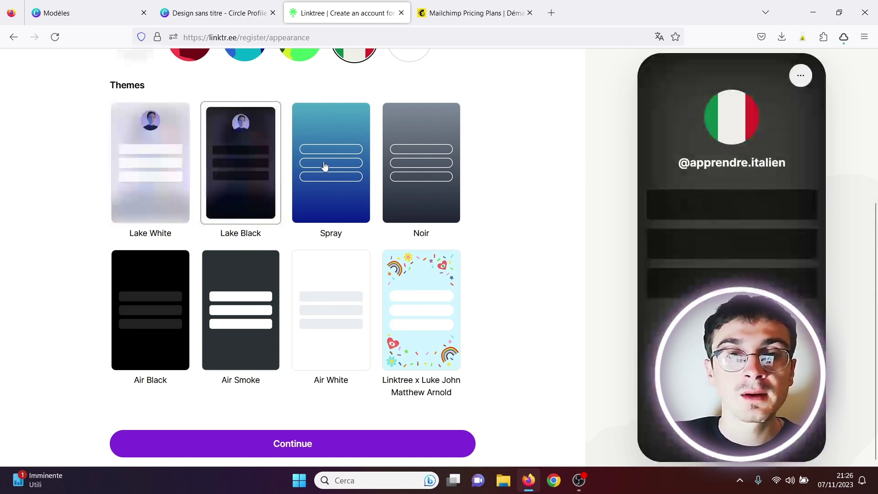
pyautogui.click(336, 170)
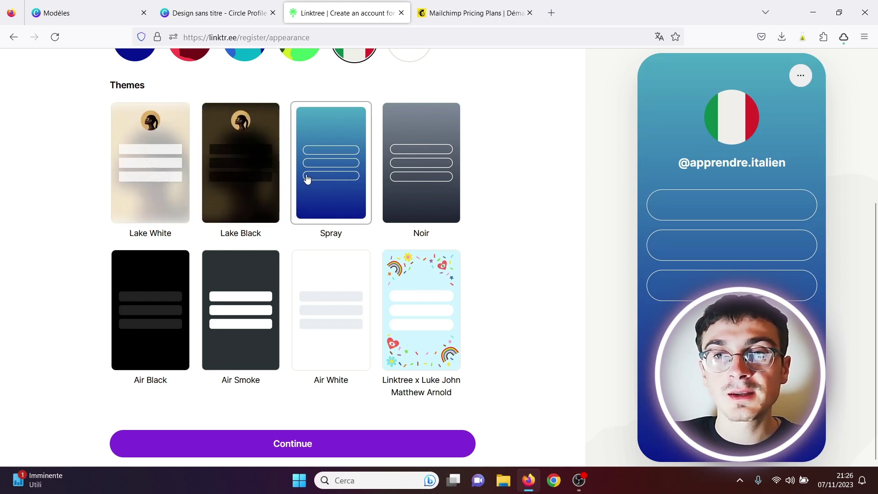
pyautogui.click(421, 307)
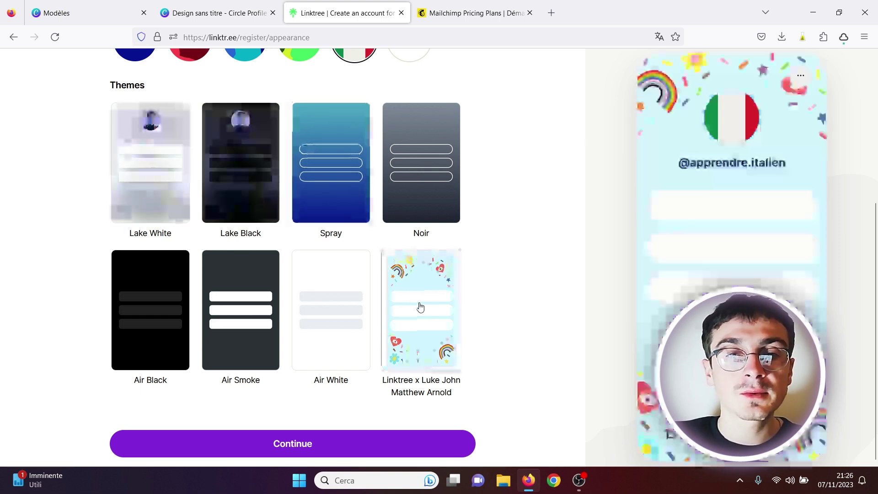
pyautogui.click(320, 303)
pyautogui.click(239, 308)
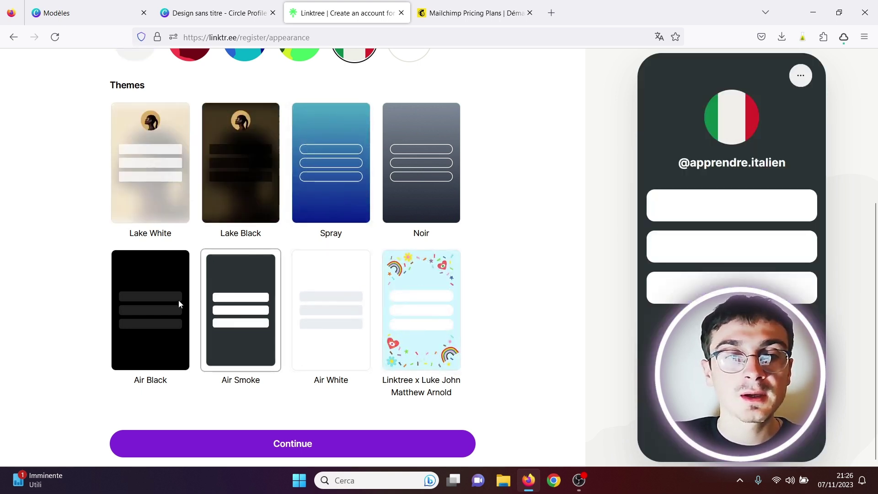
pyautogui.click(163, 305)
pyautogui.click(324, 194)
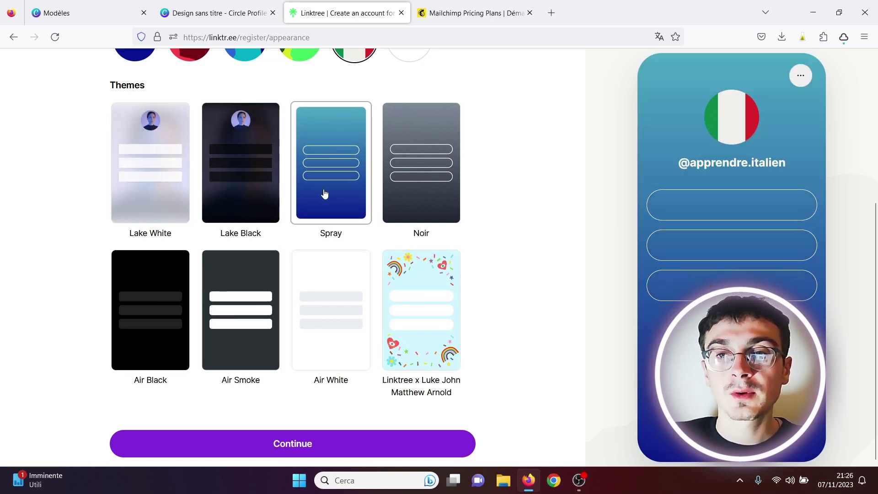
pyautogui.click(444, 325)
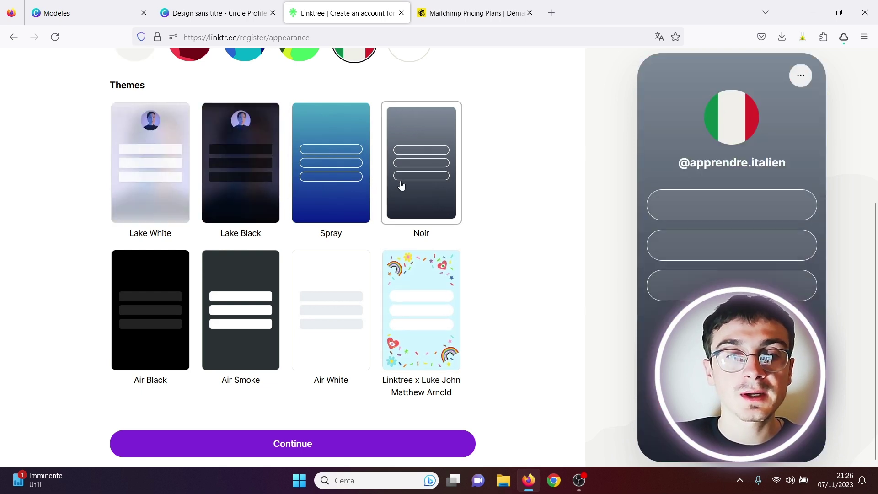
pyautogui.click(346, 337)
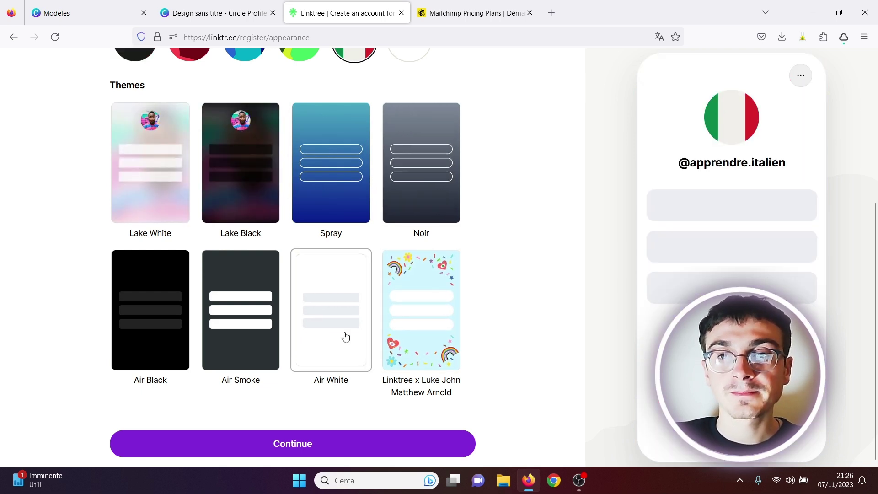
pyautogui.click(334, 166)
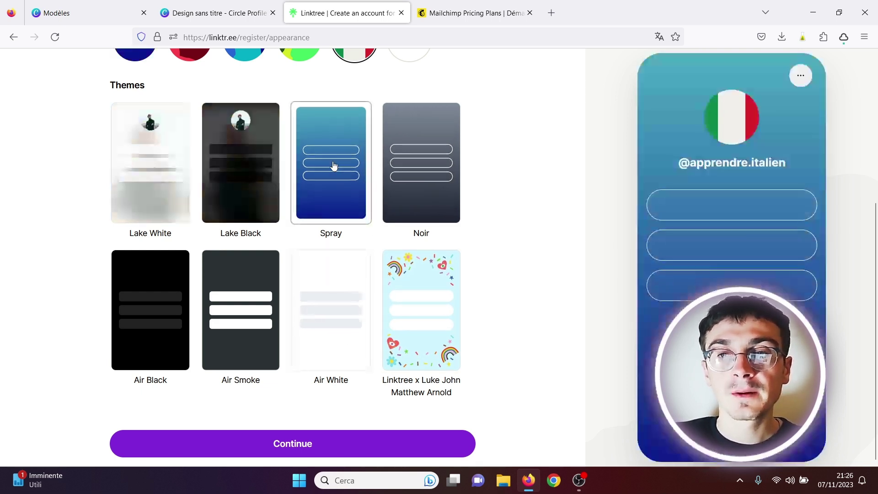
# Step: Apply the Air White theme to the Linktree page and continue past the appearance setup
pyautogui.click(340, 304)
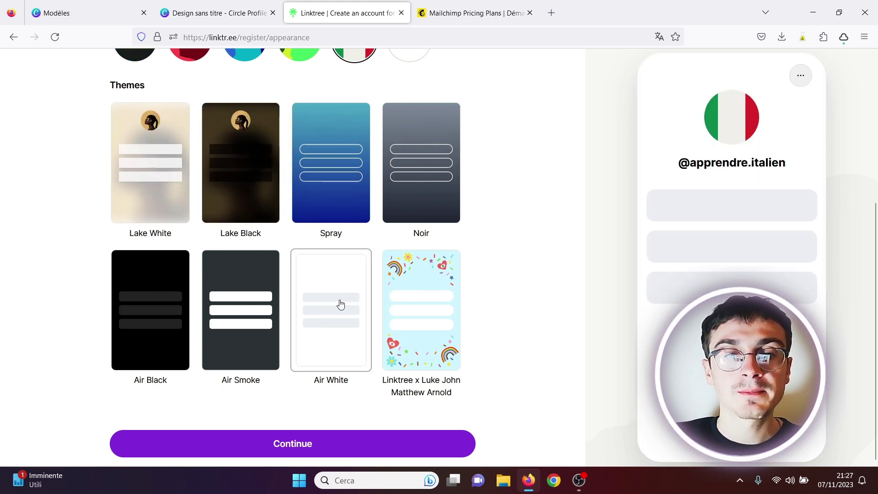
pyautogui.click(293, 448)
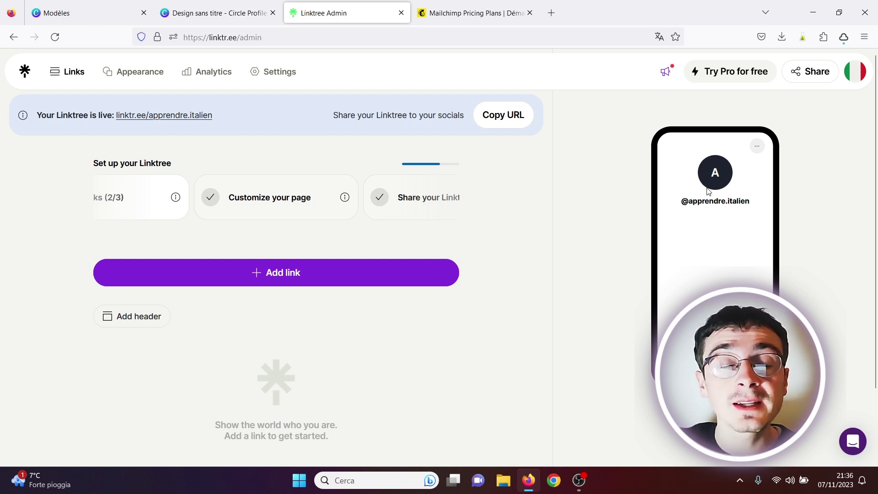
pyautogui.click(273, 276)
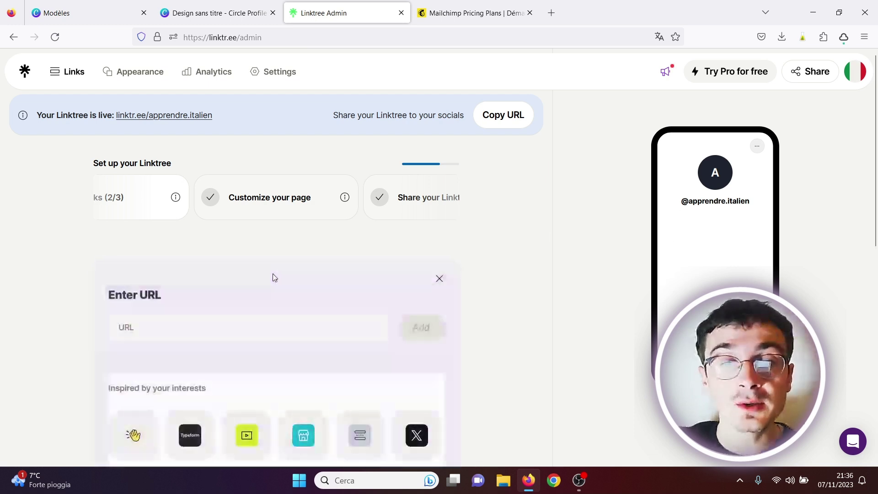
pyautogui.click(172, 325)
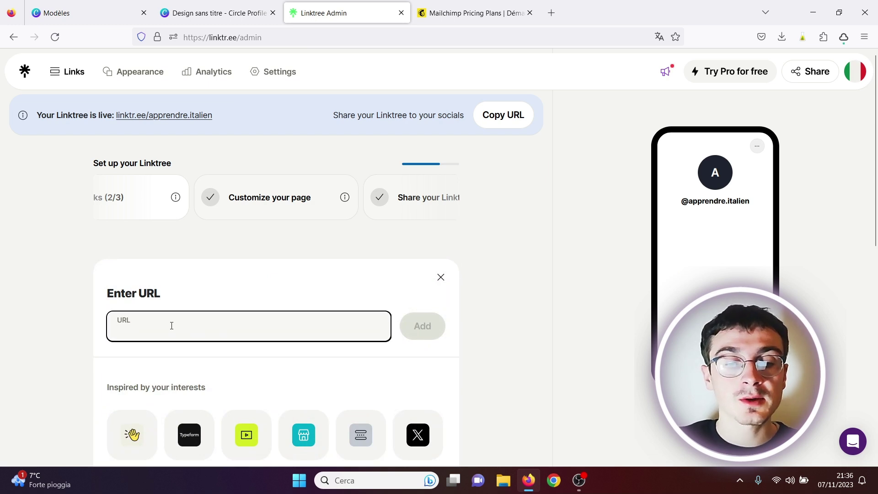
pyautogui.write('https://linktr.ee/apprendre.italien')
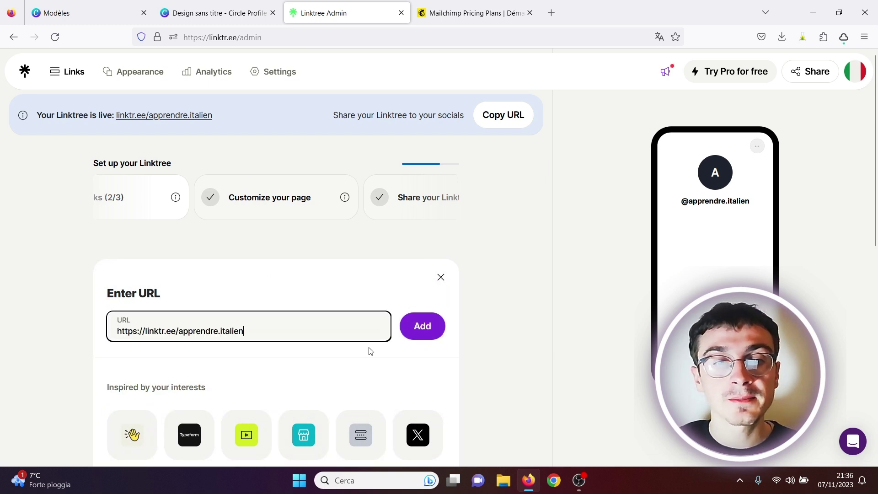
pyautogui.click(434, 330)
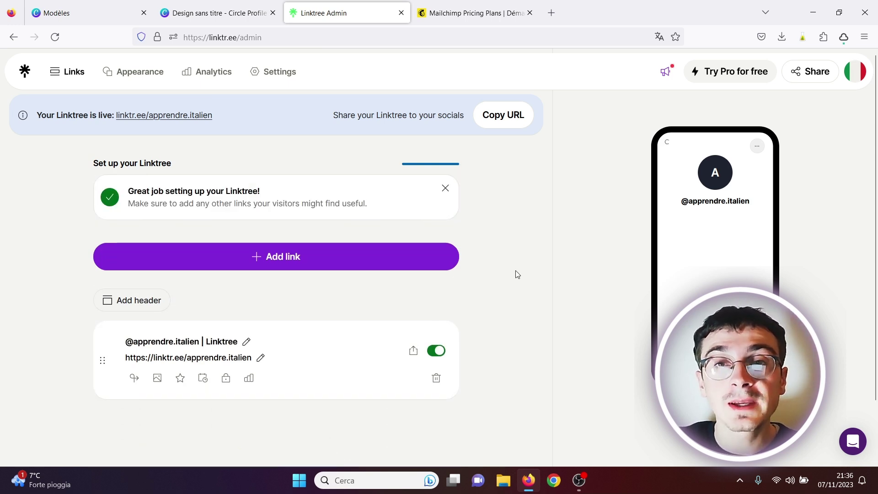
pyautogui.click(475, 13)
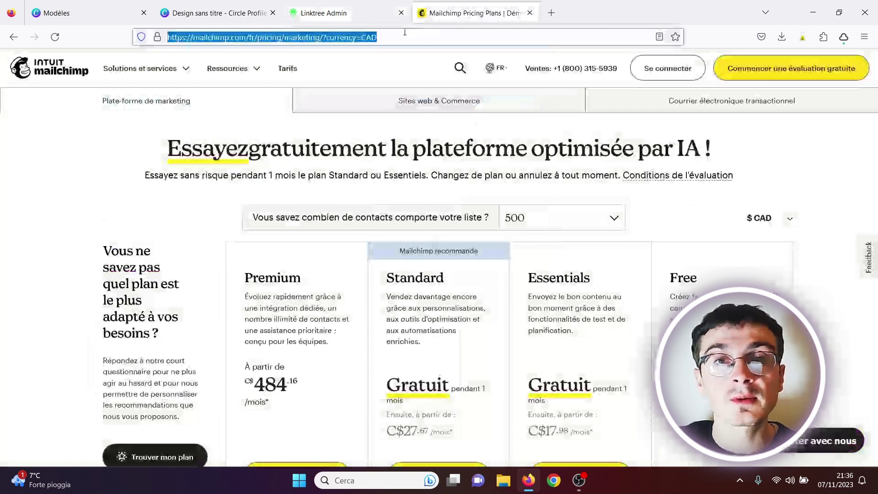
pyautogui.click(348, 7)
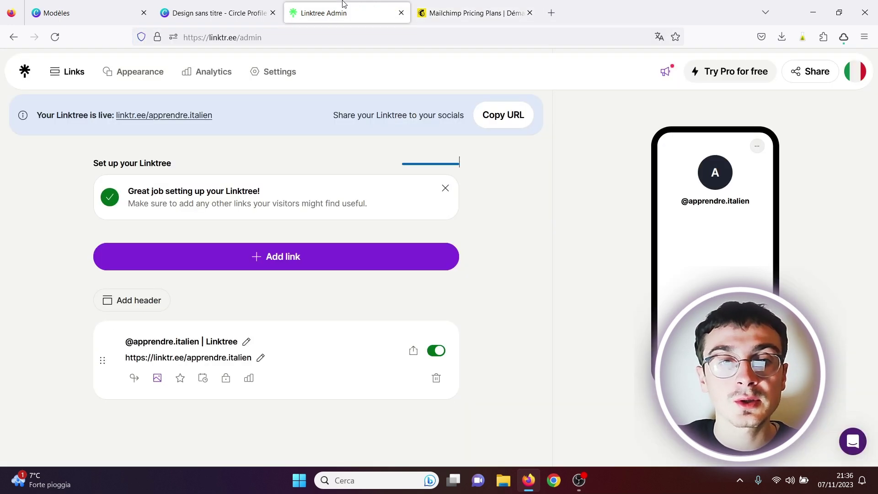
pyautogui.click(299, 264)
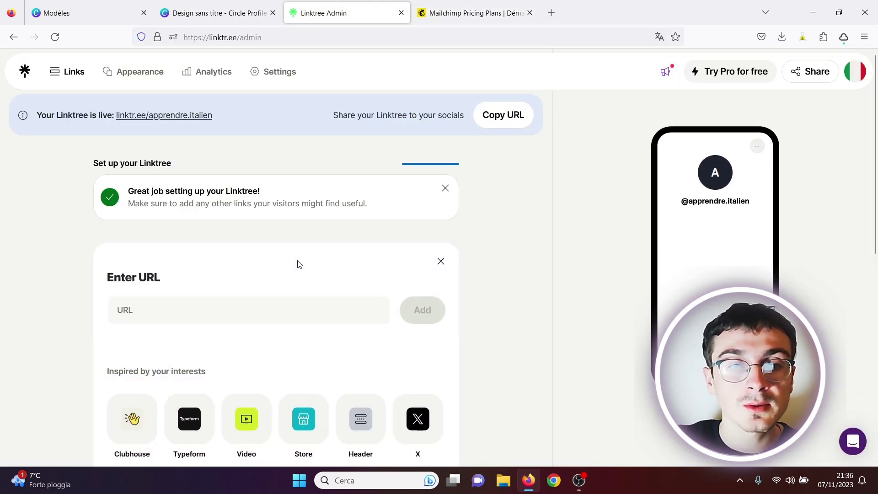
pyautogui.click(258, 301)
pyautogui.write('https://mailchimp.com/fr/pricing/marketing/?currency=CAD')
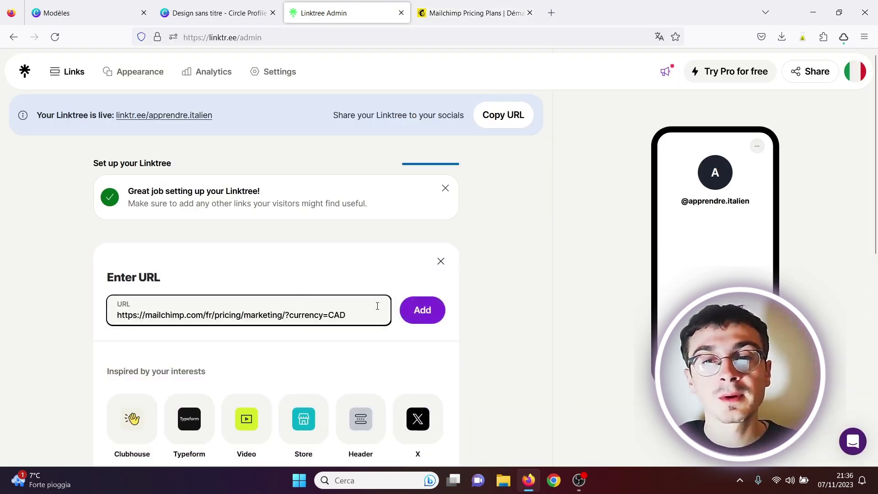
pyautogui.click(422, 312)
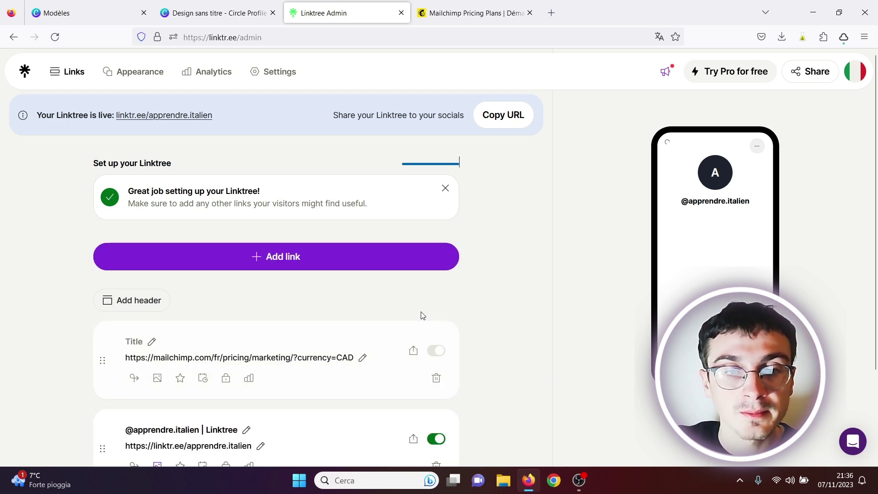
pyautogui.scroll(-2, 295, 295)
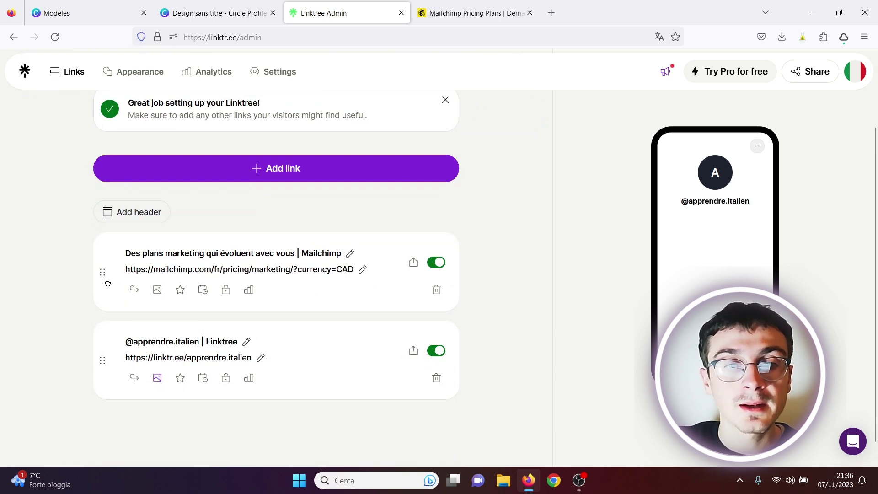
pyautogui.moveTo(107, 283); pyautogui.dragTo(103, 364)
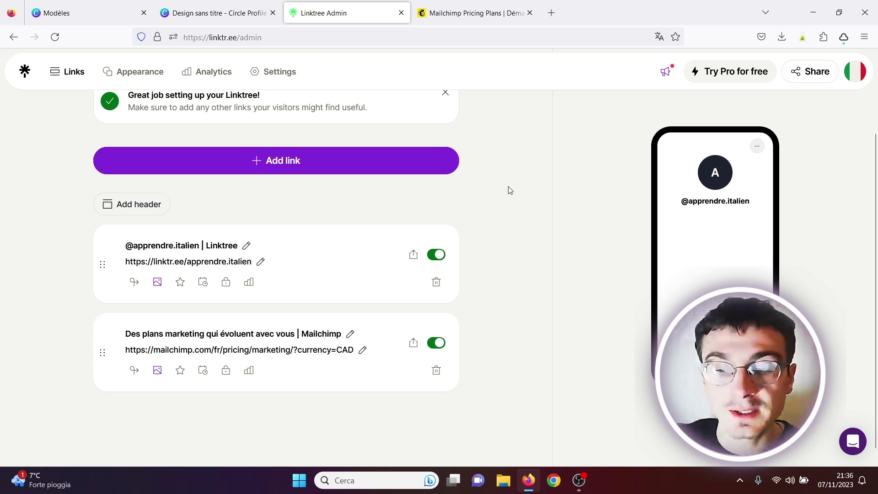
# Step: Add the copied Google Forms address of the newsletter sign-up form as another link
pyautogui.click(268, 162)
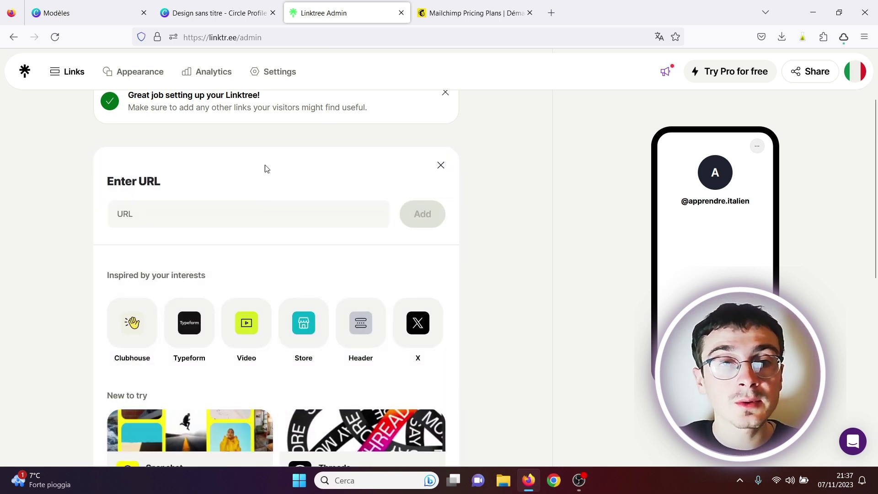
pyautogui.click(208, 211)
pyautogui.hotkey('ctrl', 'v')
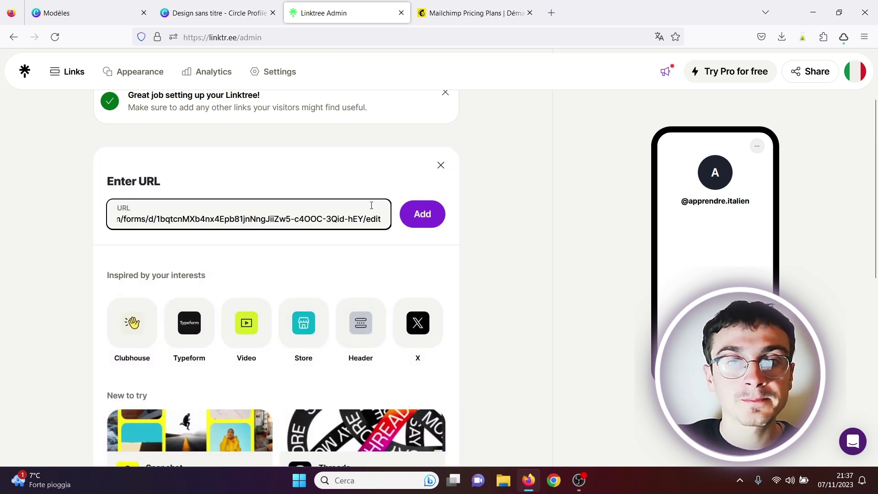
pyautogui.click(419, 216)
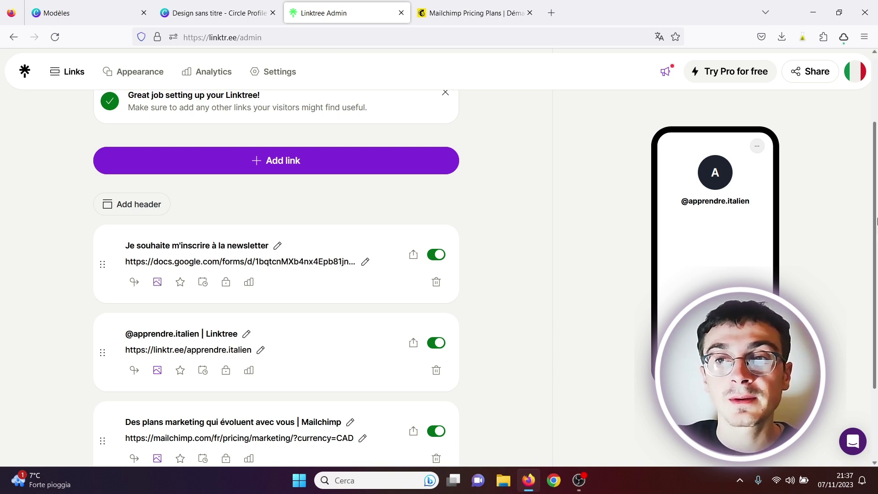
pyautogui.scroll(2, 876, 221)
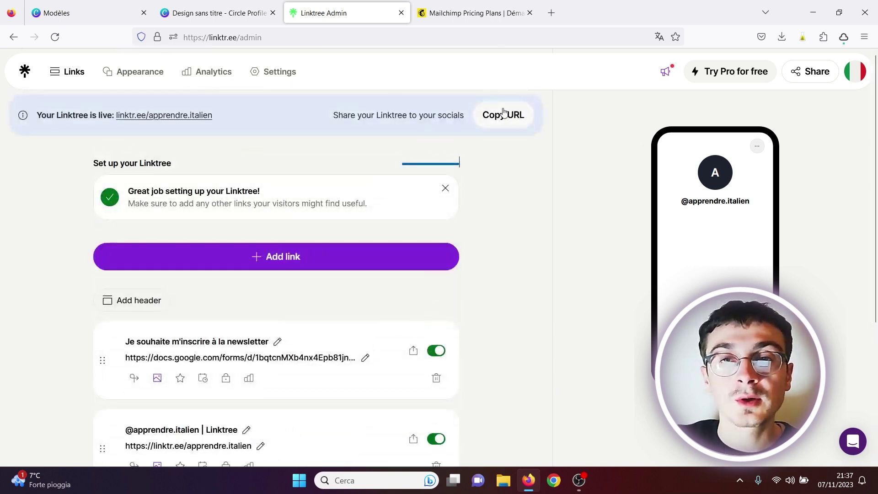
pyautogui.click(552, 13)
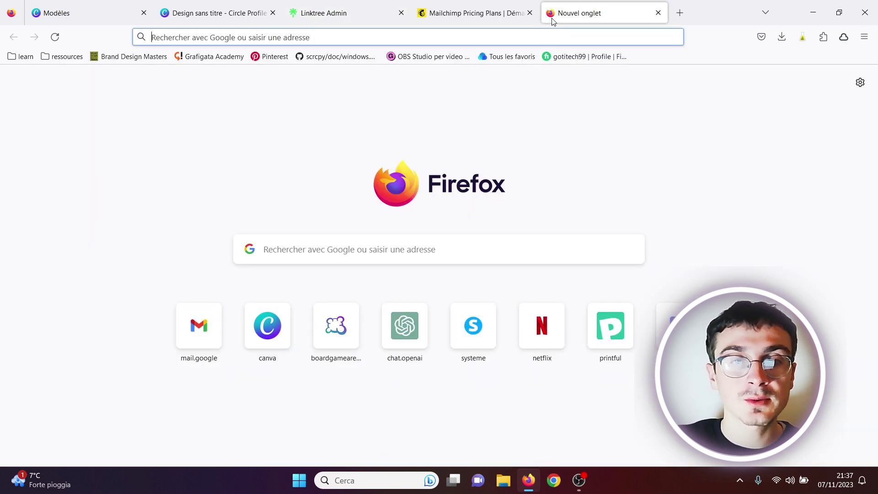
pyautogui.write('https://linktr.ee/apprendre.italien')
pyautogui.press('Return')
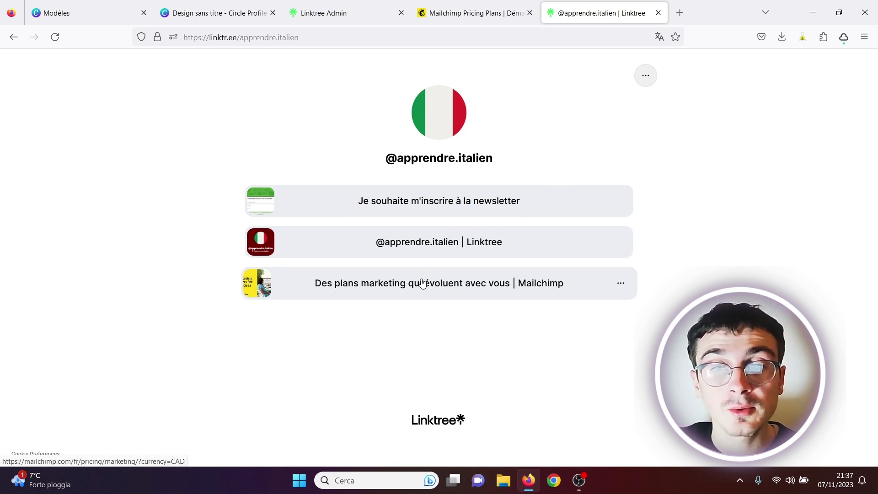
pyautogui.click(440, 202)
# Step: Replace the form's "Adresse mail" question title with akdkkdk and return to the Linktree admin page
pyautogui.click(254, 344)
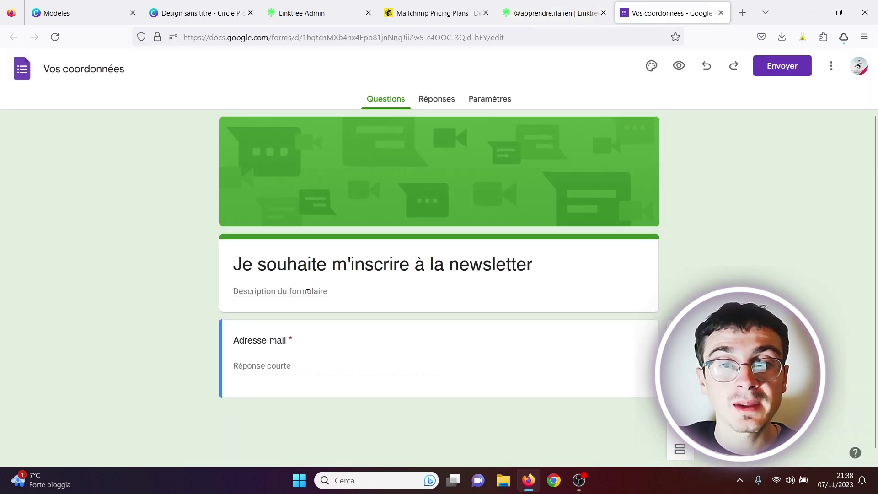
pyautogui.tripleClick(268, 343)
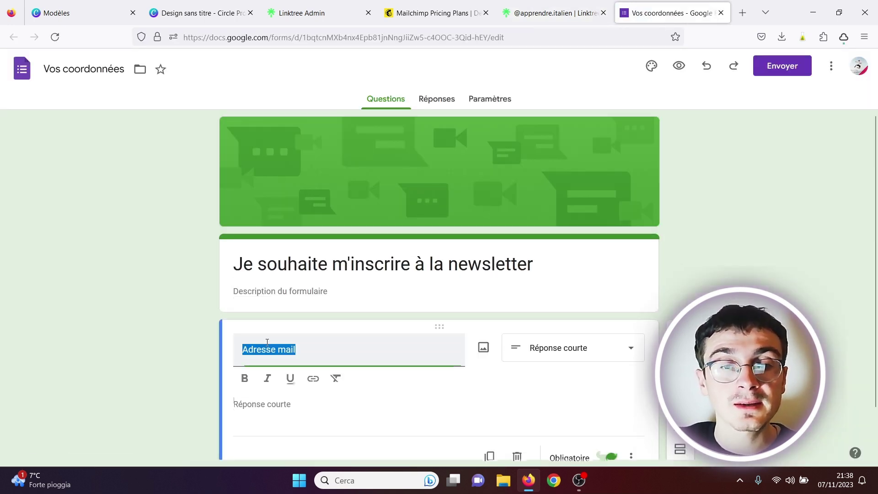
pyautogui.click(312, 410)
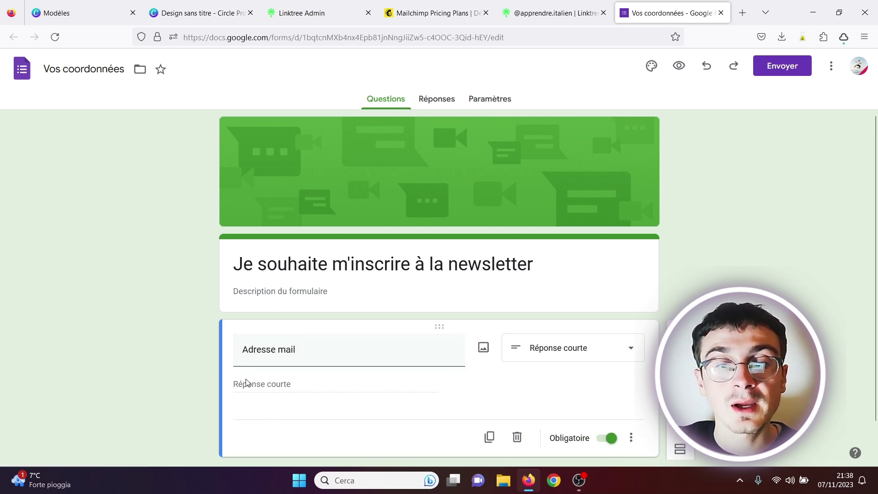
pyautogui.tripleClick(257, 351)
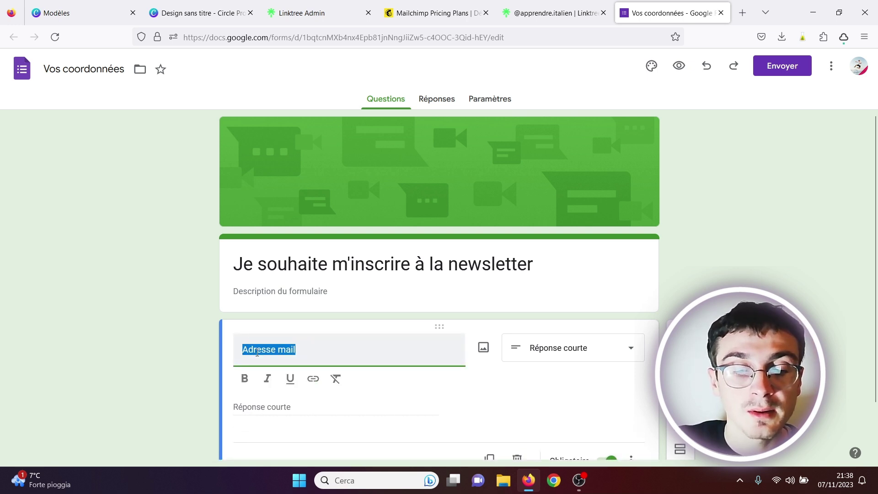
pyautogui.write('akdkkdk')
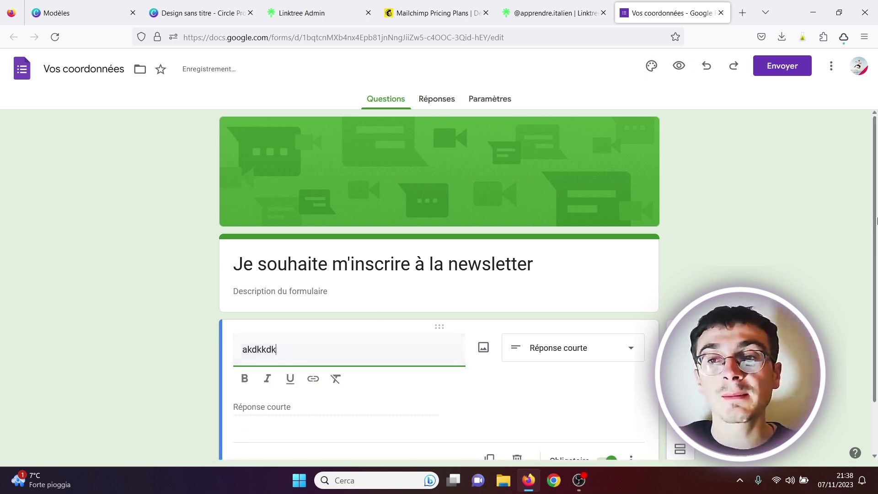
pyautogui.scroll(-2, 517, 293)
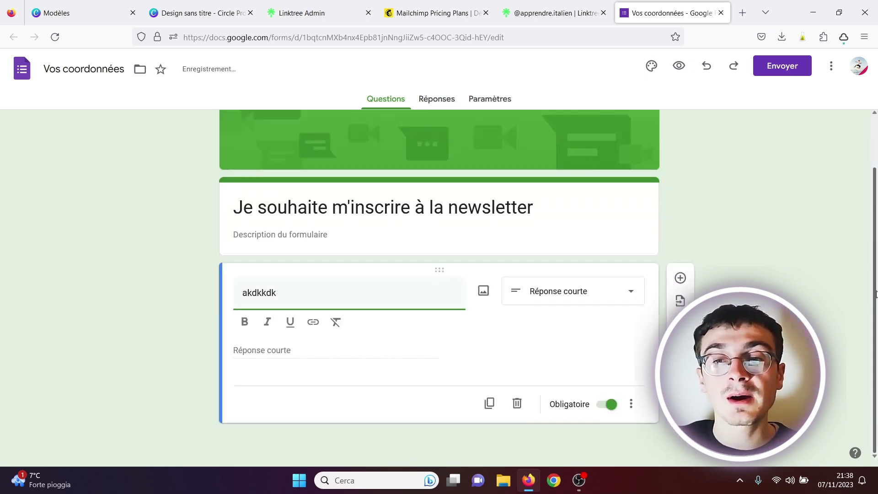
pyautogui.scroll(2, 778, 124)
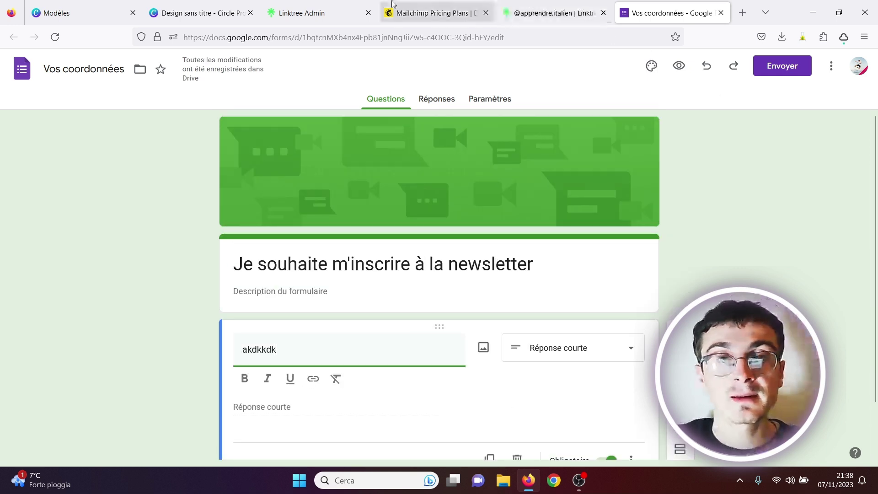
pyautogui.click(320, 4)
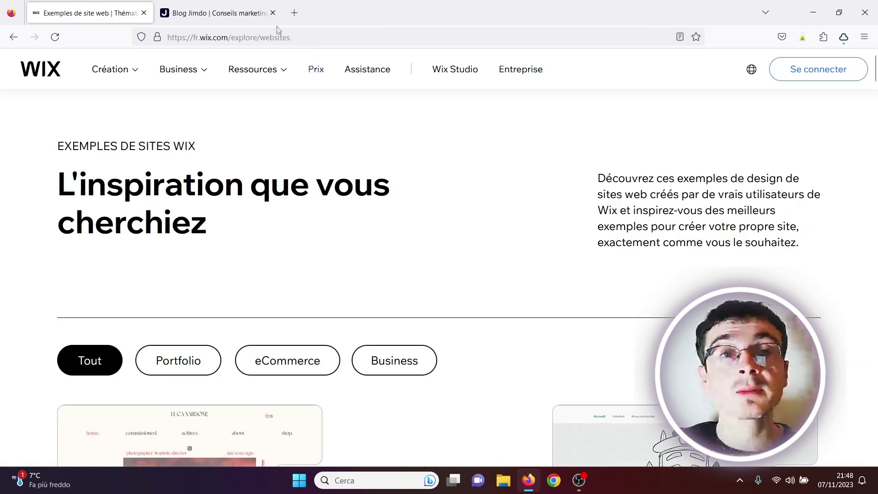
# Step: Switch to the Jimdo blog and look over its opening section
pyautogui.click(180, 13)
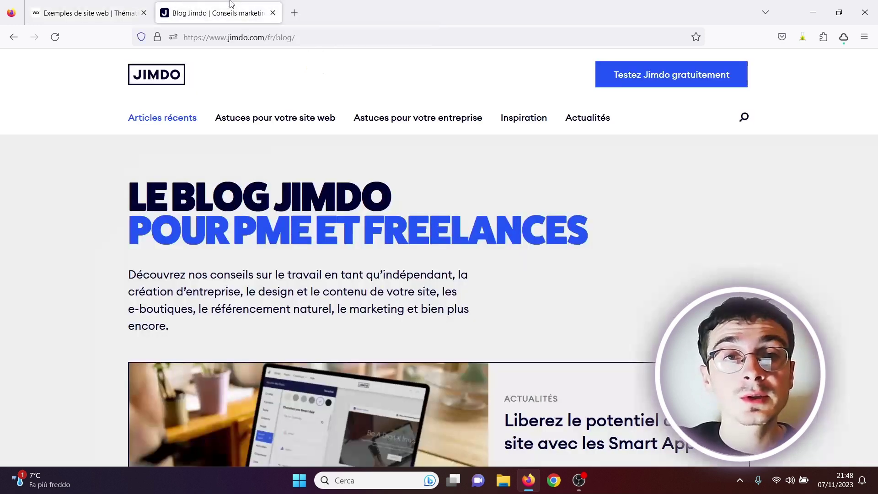
pyautogui.click(165, 75)
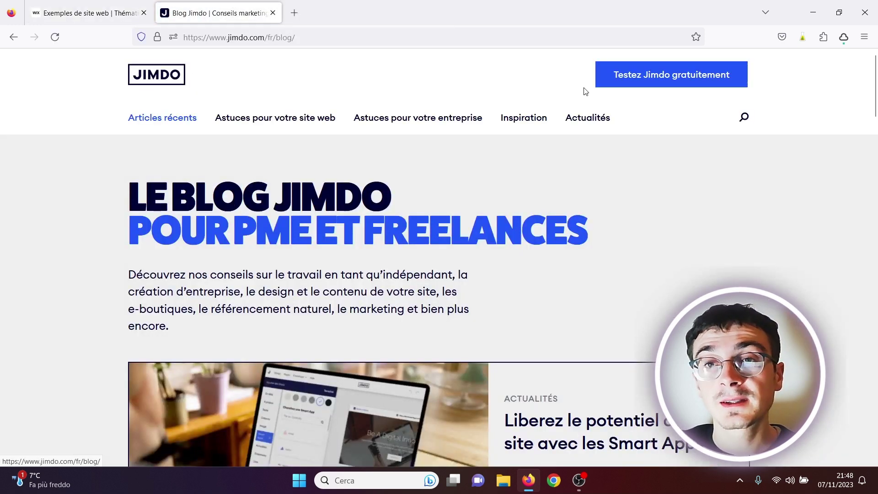
pyautogui.moveTo(874, 112)
pyautogui.mouseDown()
pyautogui.moveTo(875, 201)
pyautogui.moveTo(874, 110)
pyautogui.mouseUp()
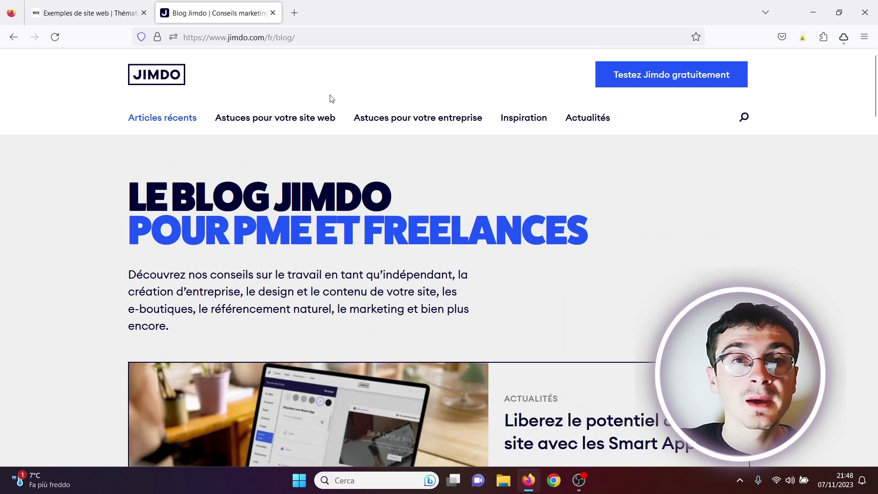
# Step: Switch to Wix's website examples page and look through the showcased site designs
pyautogui.click(98, 14)
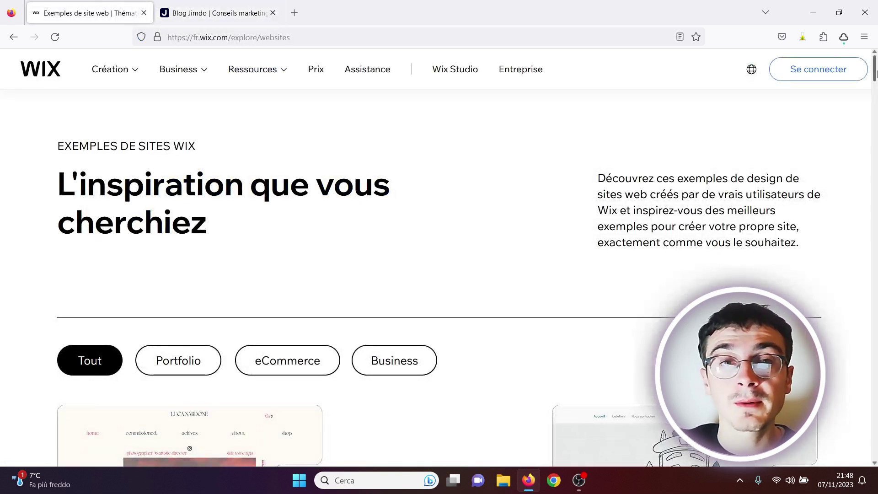
pyautogui.scroll(-1, 875, 78)
pyautogui.scroll(1, 876, 75)
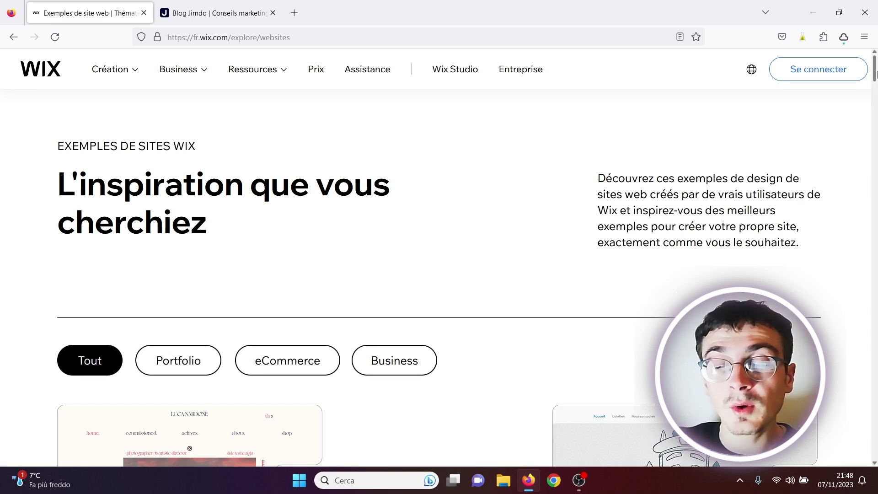
pyautogui.scroll(-5, 613, 112)
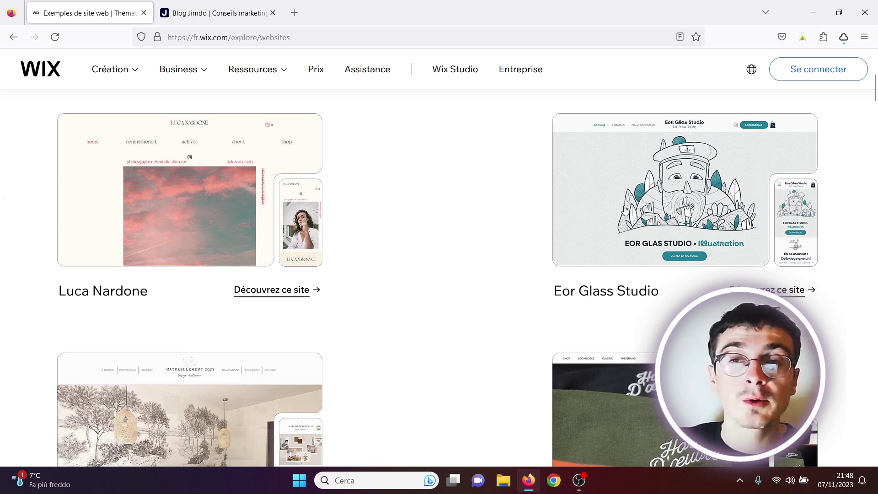
pyautogui.scroll(4, 875, 90)
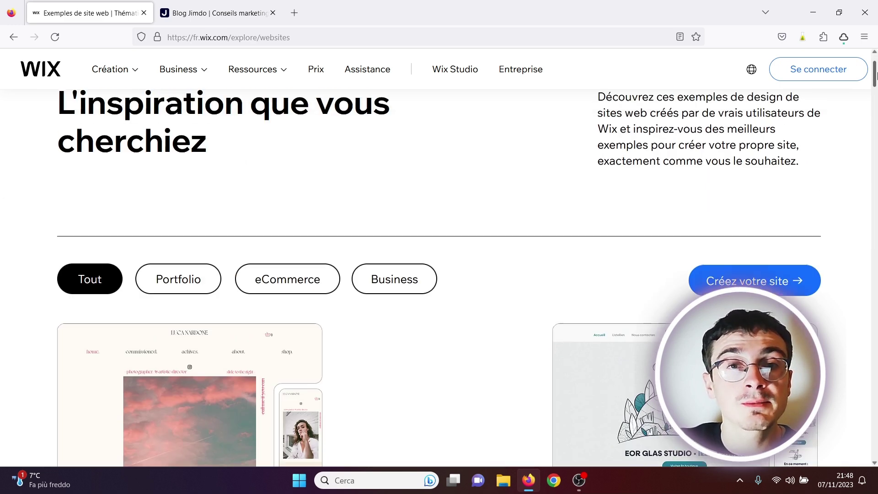
pyautogui.scroll(-2, 356, 200)
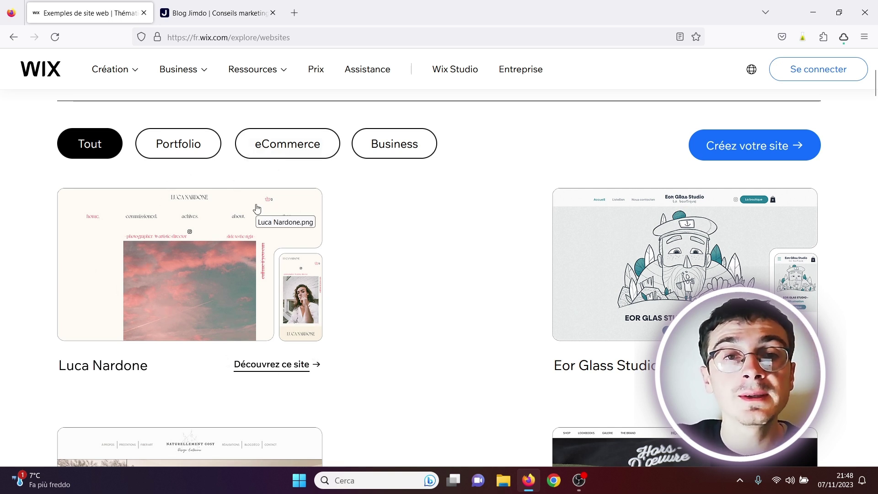
# Step: Open Wix's inspiring sites examples, look over the Premium plan prices, and close the Wix page
pyautogui.moveTo(273, 76)
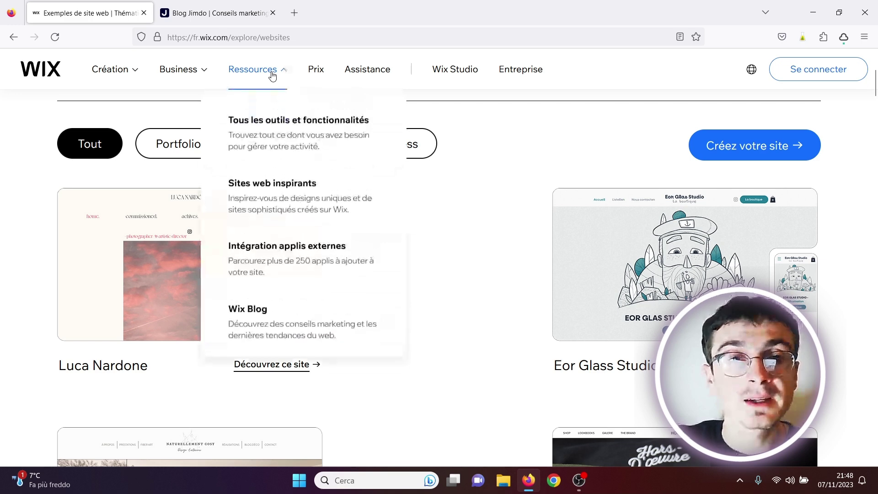
pyautogui.click(275, 188)
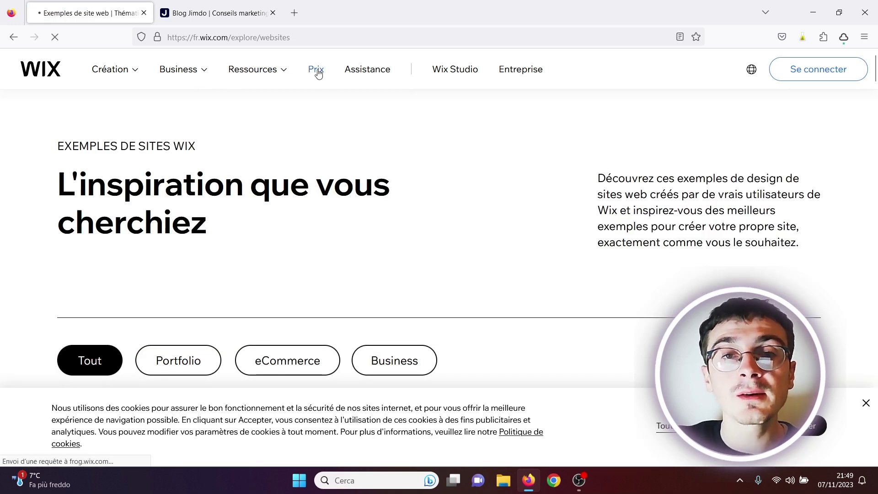
pyautogui.click(875, 98)
pyautogui.click(875, 98)
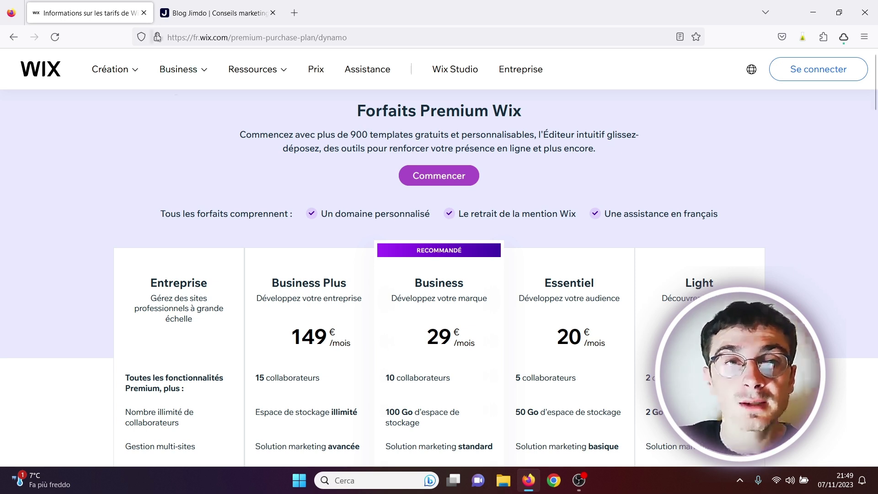
pyautogui.click(144, 13)
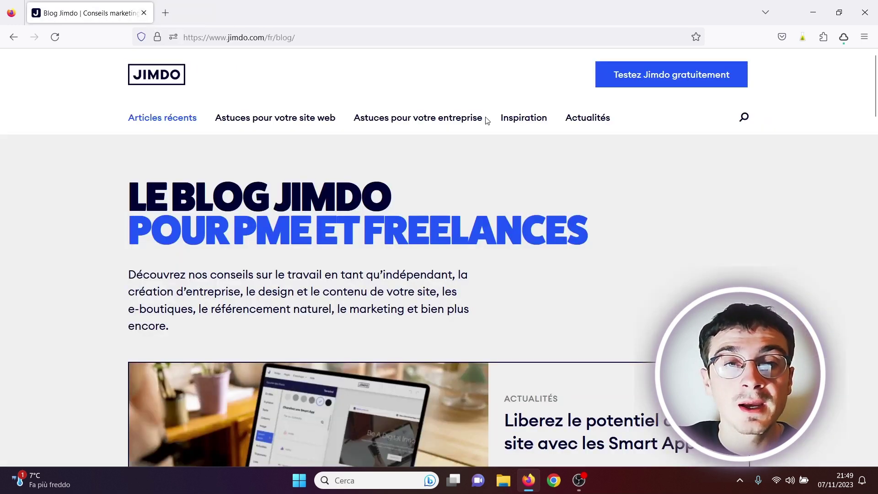
# Step: Open the Jimdo blog's "Astuces pour votre site web" section and look over its introduction and first articles
pyautogui.click(278, 123)
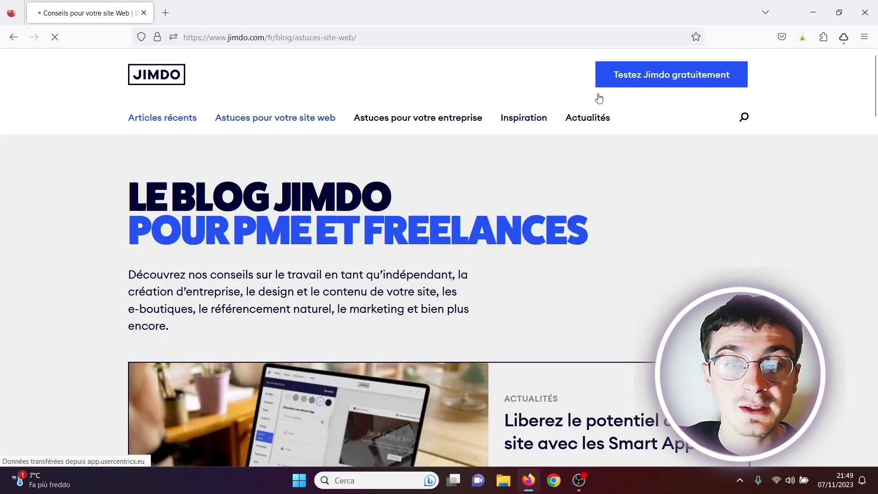
pyautogui.scroll(-5, 877, 143)
pyautogui.moveTo(876, 143)
pyautogui.mouseDown()
pyautogui.moveTo(876, 345)
pyautogui.moveTo(876, 136)
pyautogui.mouseUp()
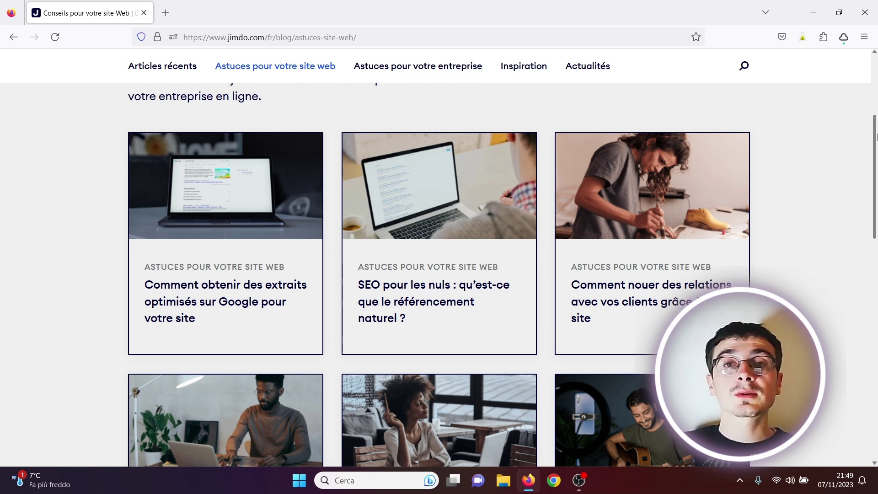
pyautogui.moveTo(877, 137)
pyautogui.mouseDown()
pyautogui.moveTo(876, 53)
pyautogui.moveTo(875, 303)
pyautogui.moveTo(877, 105)
pyautogui.moveTo(877, 122)
pyautogui.mouseUp()
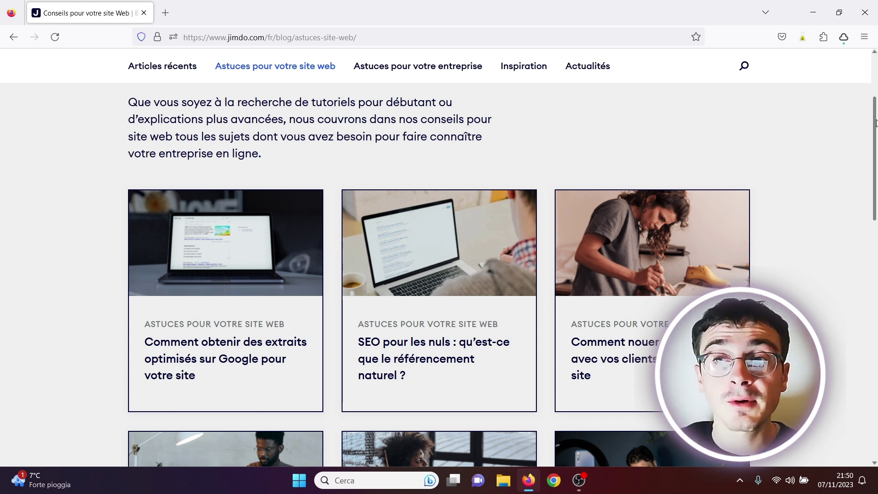
pyautogui.scroll(4, 875, 122)
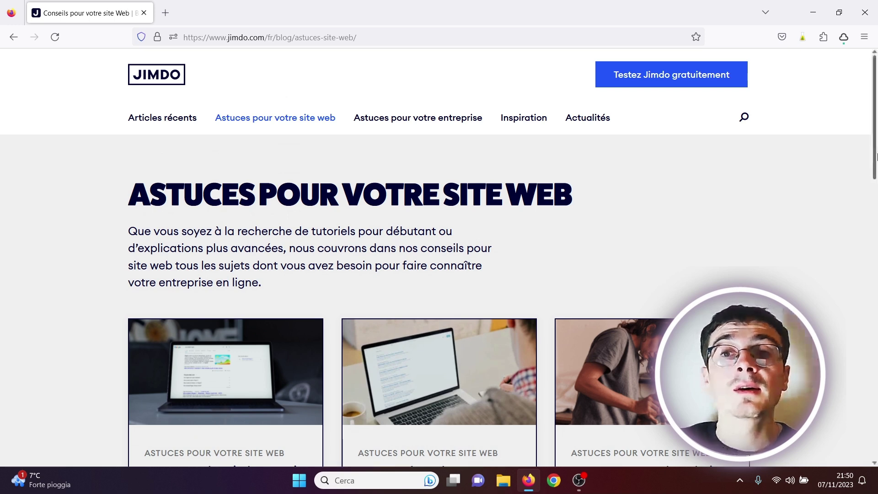
pyautogui.moveTo(875, 157); pyautogui.dragTo(876, 73)
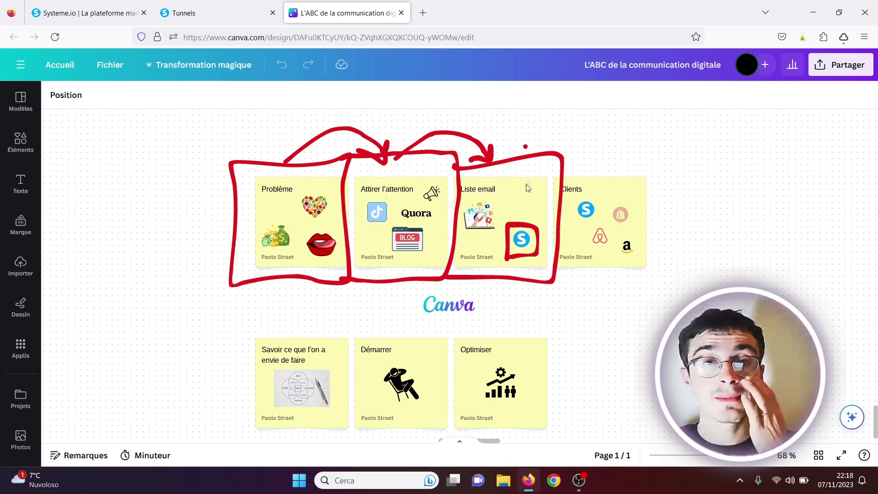
# Step: Switch to the Systeme.io home page and review its sections on sales funnels, email campaigns, websites, affiliate programmes and marketing automation
pyautogui.click(60, 4)
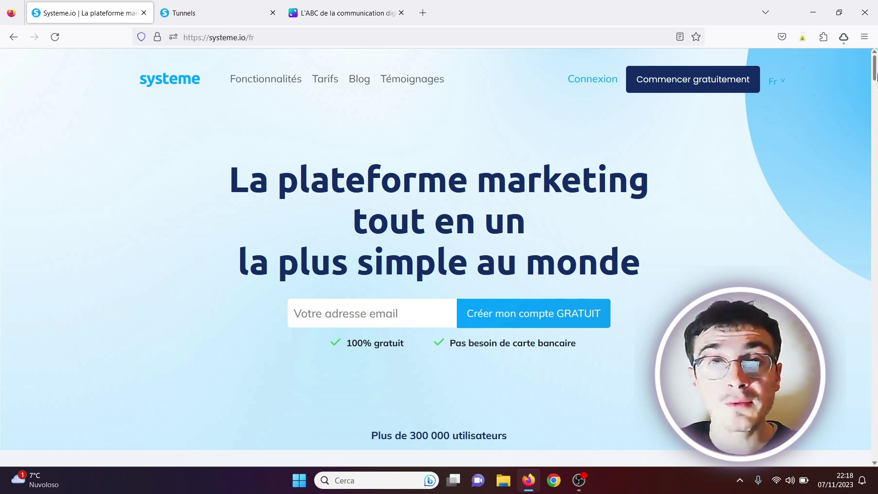
pyautogui.scroll(-2, 877, 83)
pyautogui.moveTo(877, 84); pyautogui.dragTo(874, 129)
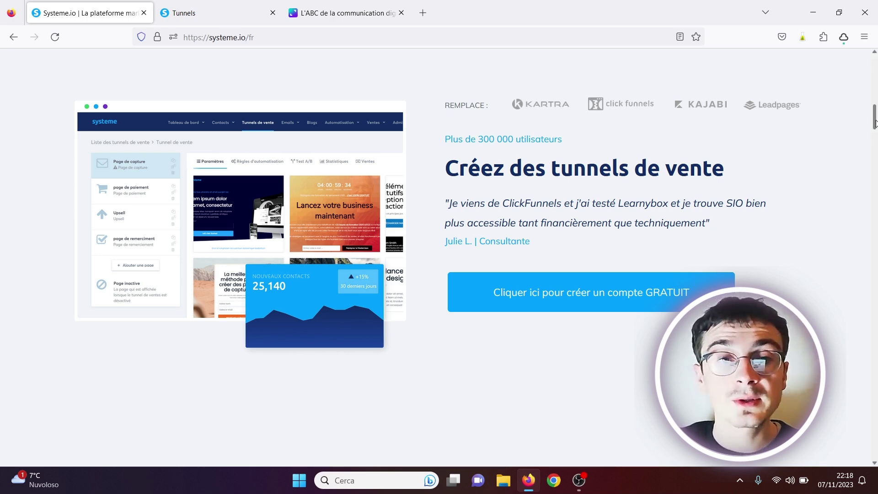
pyautogui.moveTo(875, 123); pyautogui.dragTo(875, 151)
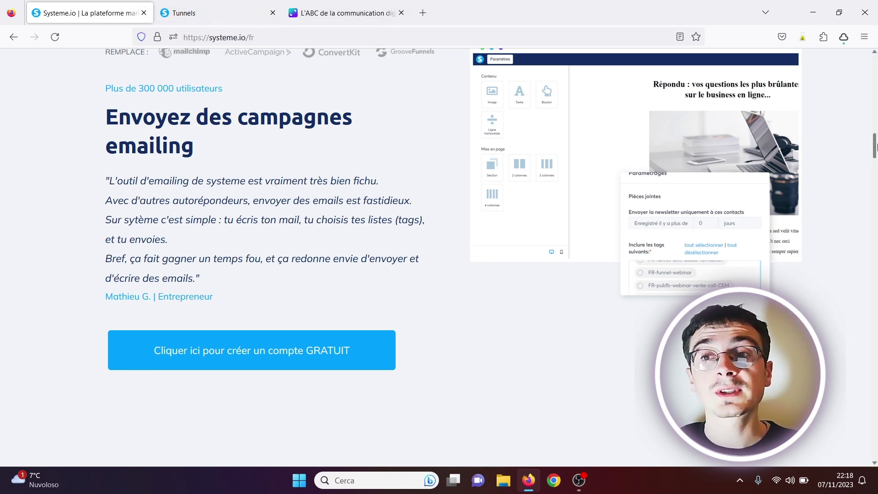
pyautogui.moveTo(876, 139); pyautogui.dragTo(876, 167)
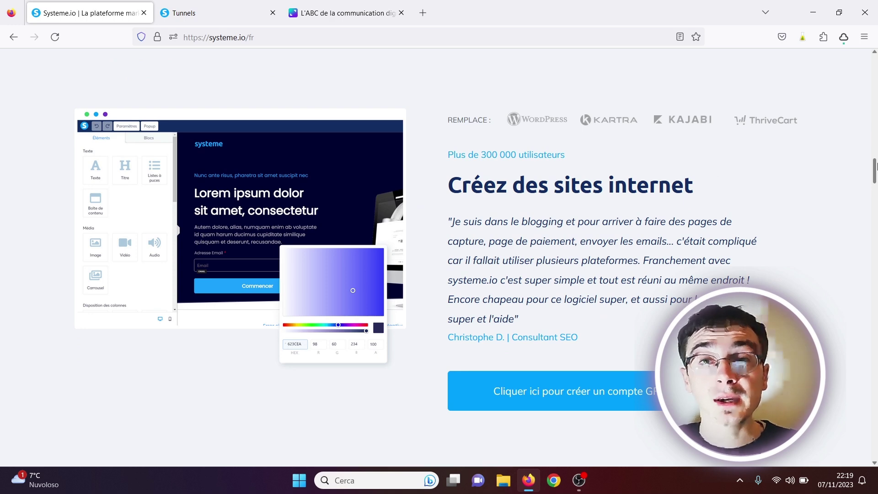
pyautogui.moveTo(877, 167); pyautogui.dragTo(877, 195)
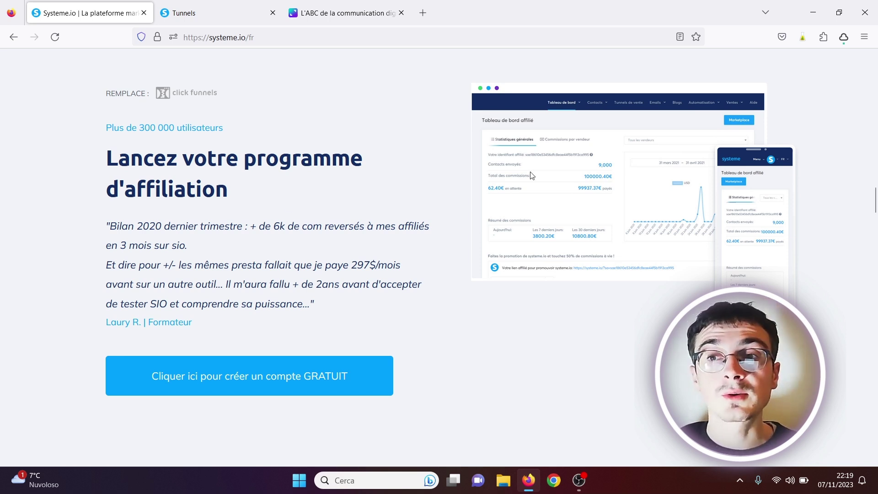
pyautogui.moveTo(875, 200); pyautogui.dragTo(875, 257)
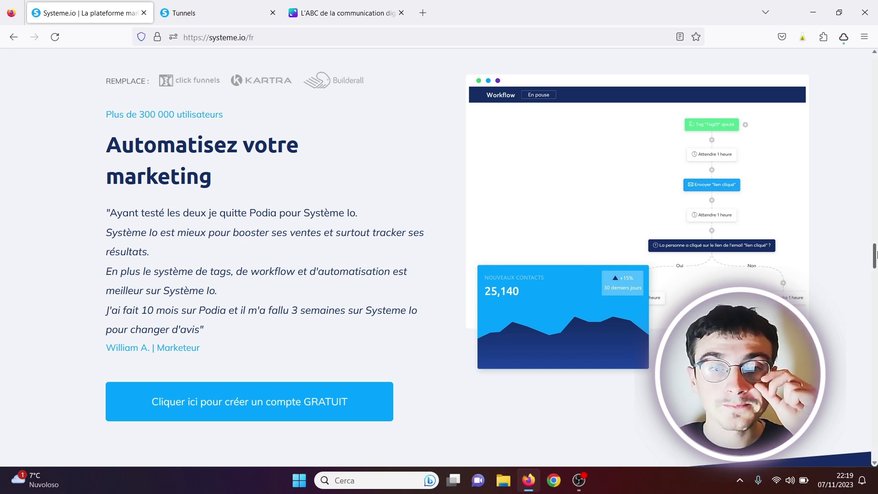
pyautogui.moveTo(875, 255)
pyautogui.mouseDown()
pyautogui.moveTo(875, 268)
pyautogui.moveTo(875, 246)
pyautogui.moveTo(875, 260)
pyautogui.mouseUp()
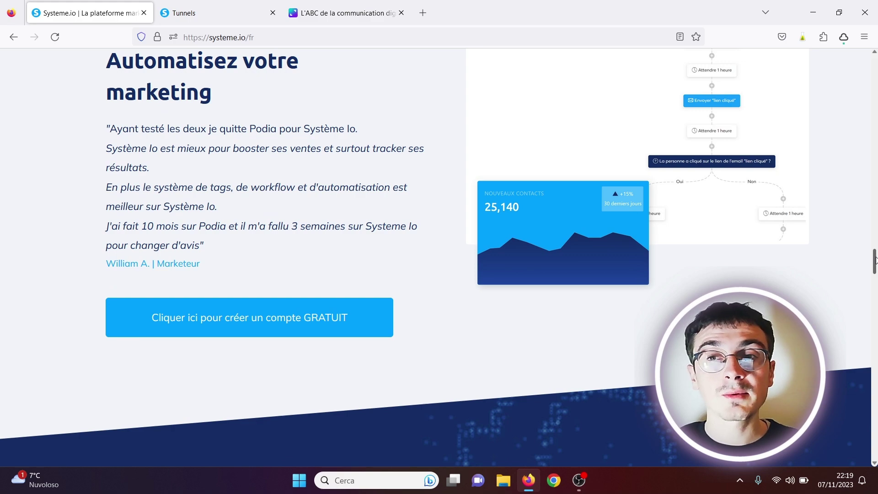
pyautogui.moveTo(875, 260); pyautogui.dragTo(875, 60)
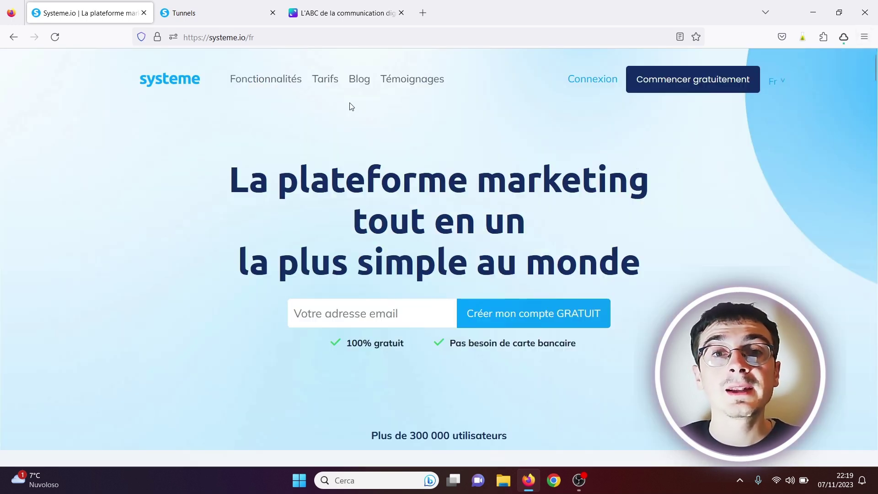
# Step: Open the Systeme.io pricing page and compare the limits and features of its plans
pyautogui.click(329, 88)
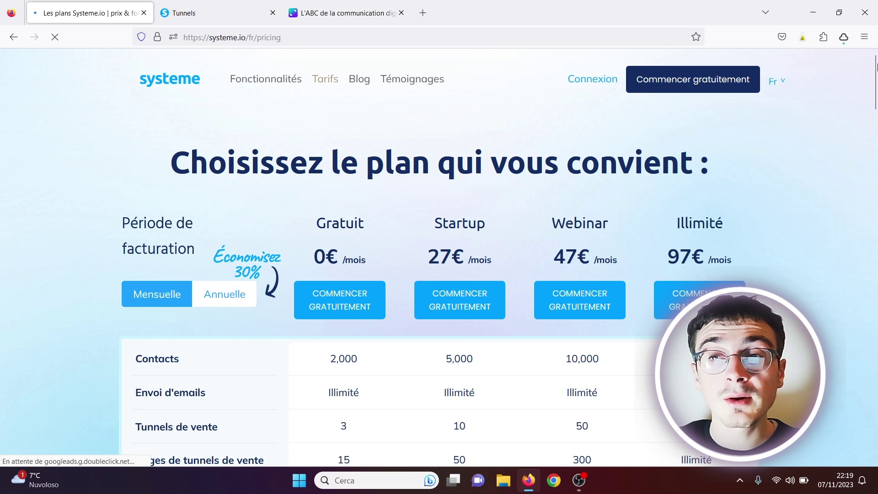
pyautogui.moveTo(877, 70); pyautogui.dragTo(876, 94)
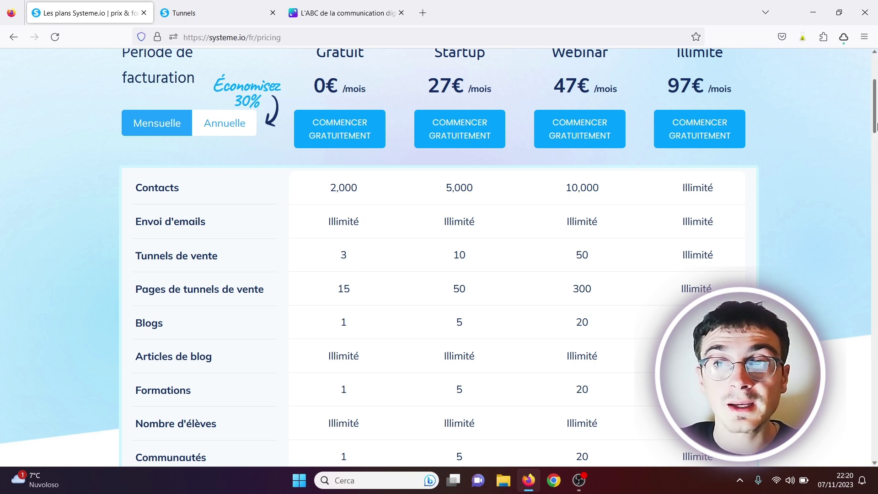
pyautogui.moveTo(875, 126); pyautogui.dragTo(875, 197)
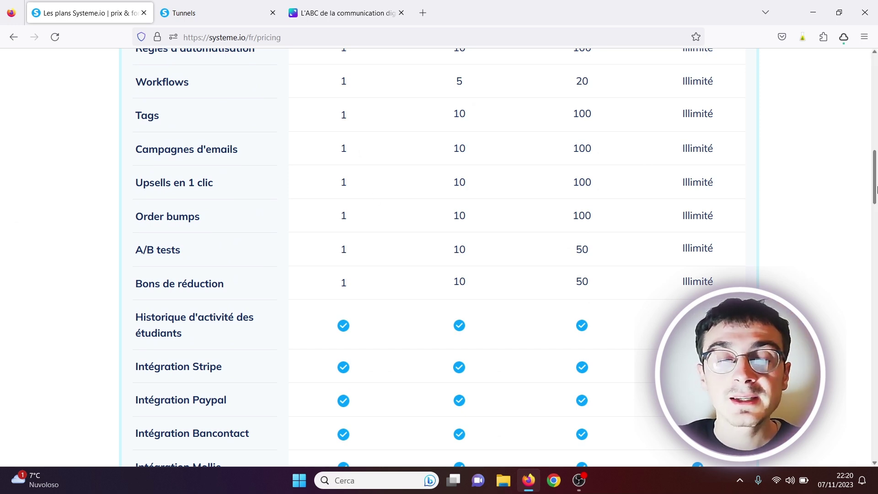
pyautogui.moveTo(876, 190); pyautogui.dragTo(875, 82)
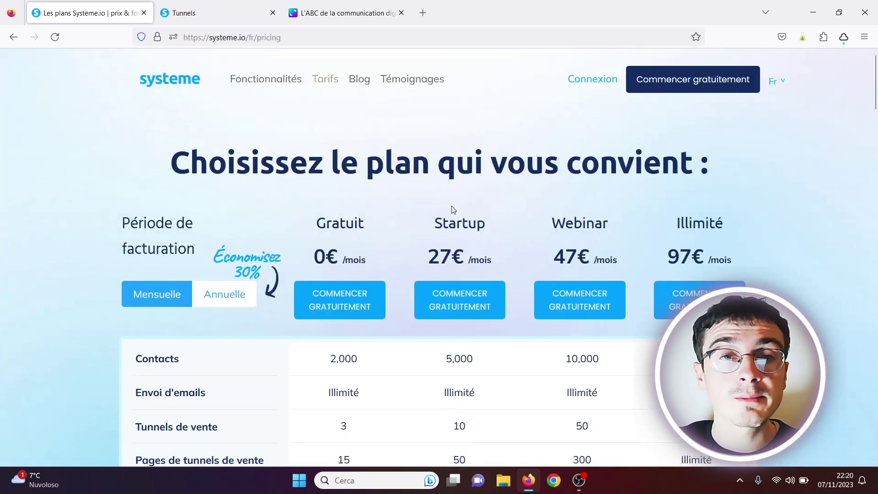
# Step: Switch to the Systeme.io Tunnels dashboard and create a funnel named capture with the objective "Créer une audience"
pyautogui.click(228, 4)
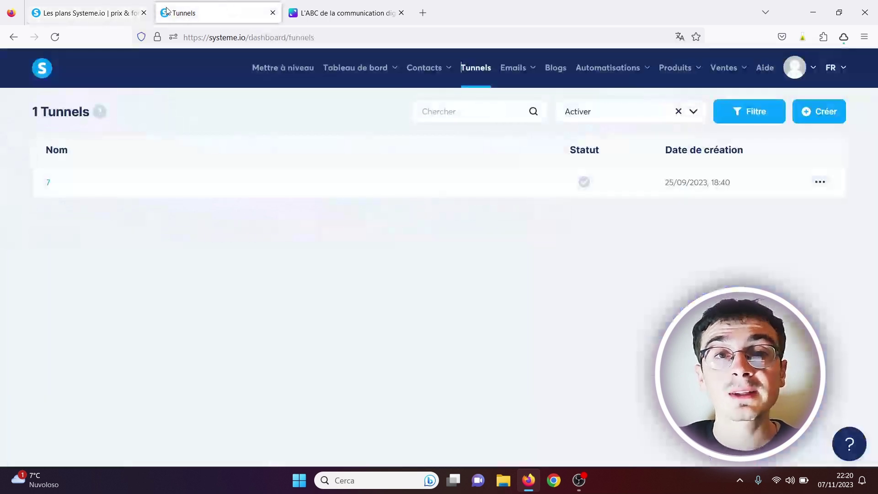
pyautogui.click(143, 13)
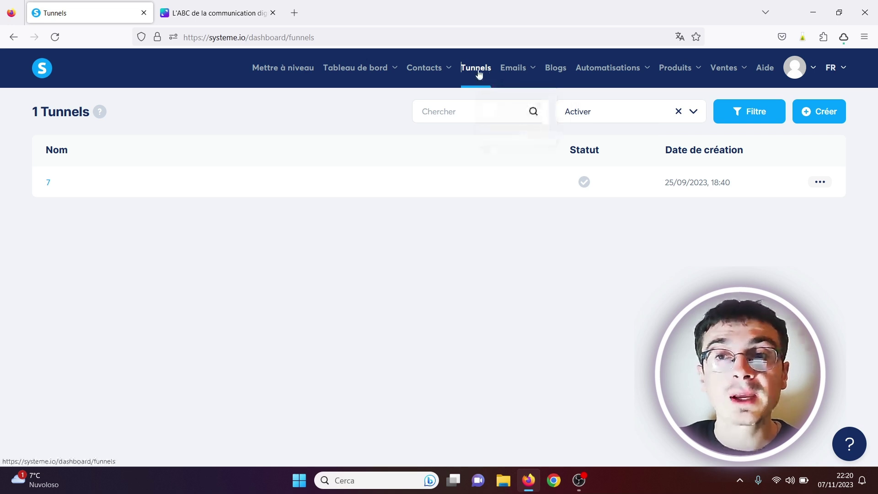
pyautogui.click(818, 114)
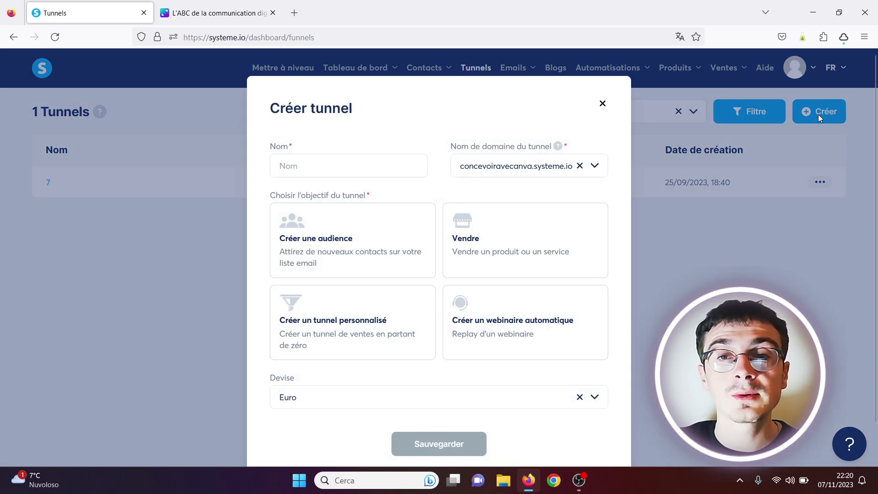
pyautogui.click(330, 164)
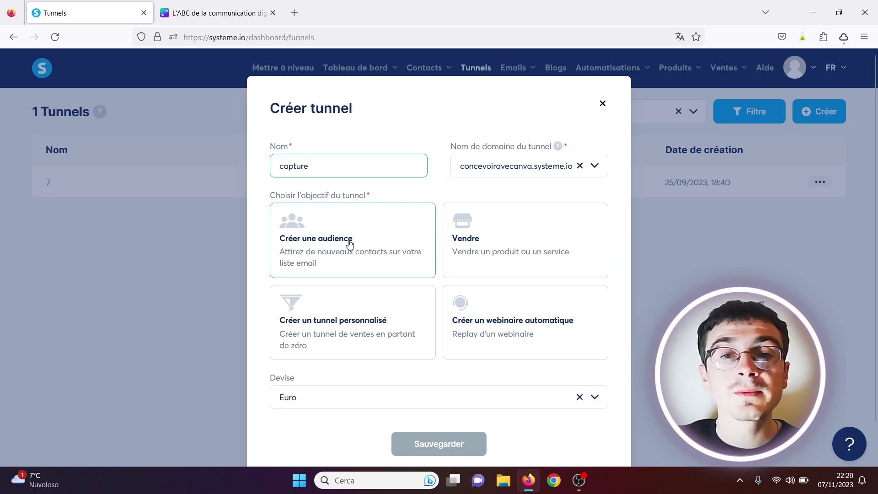
pyautogui.click(332, 247)
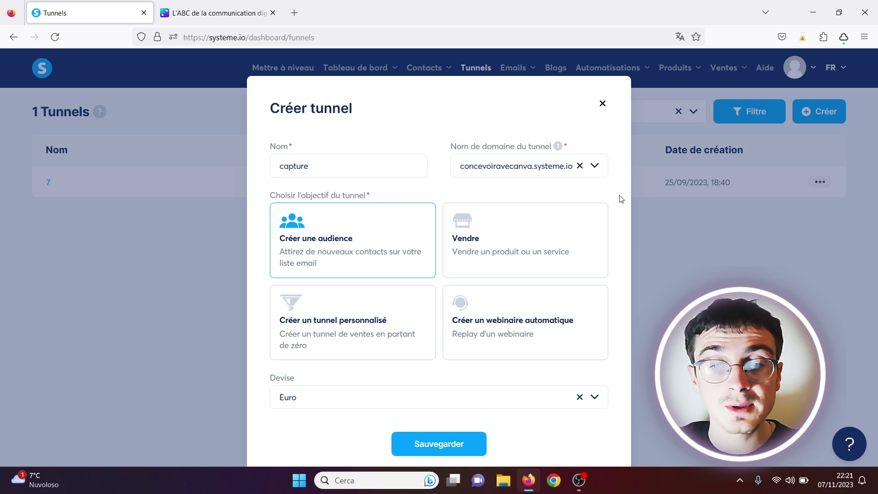
pyautogui.click(439, 444)
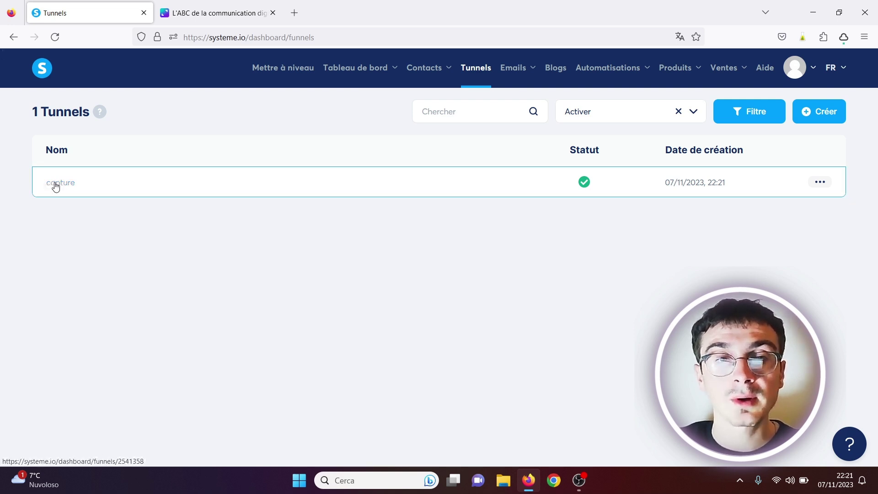
pyautogui.click(817, 113)
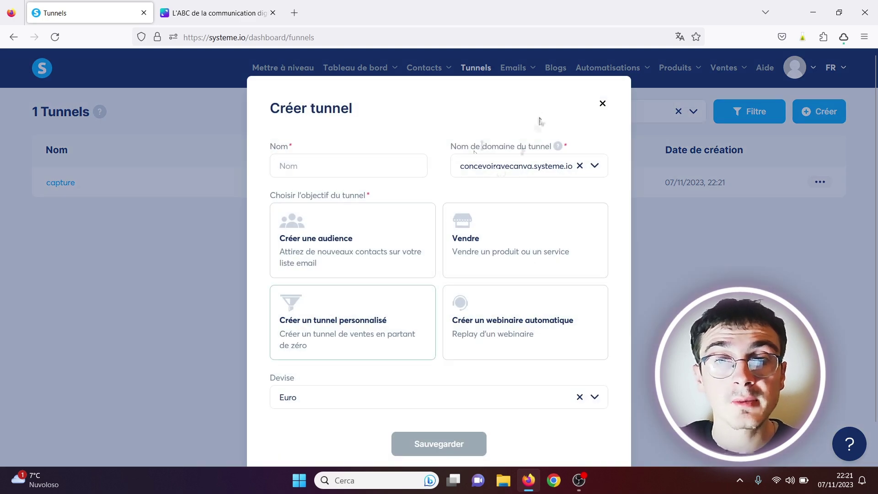
pyautogui.click(602, 104)
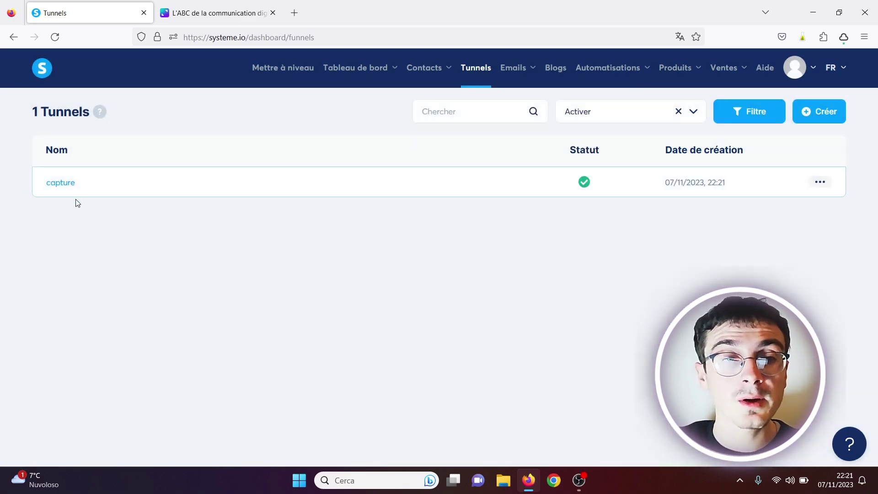
# Step: Open the capture funnel, browse the templates for its Page de capture, and preview the orange meal-delivery template
pyautogui.click(62, 186)
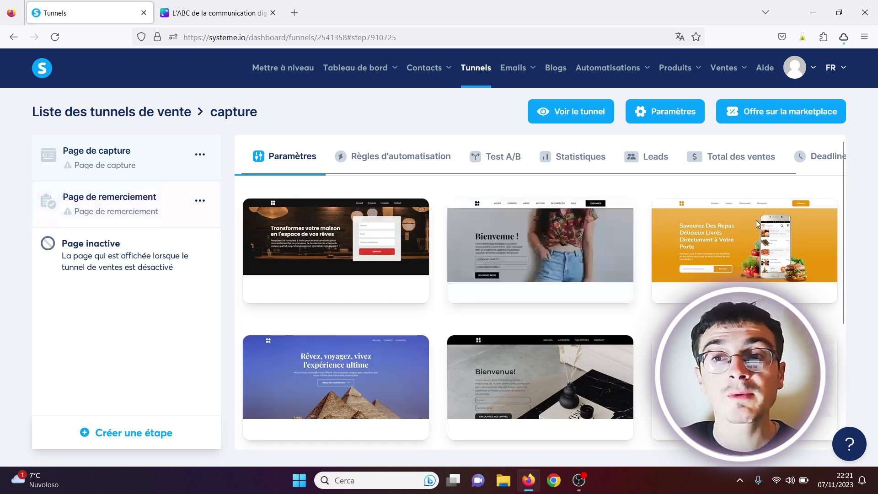
pyautogui.scroll(-2, 843, 251)
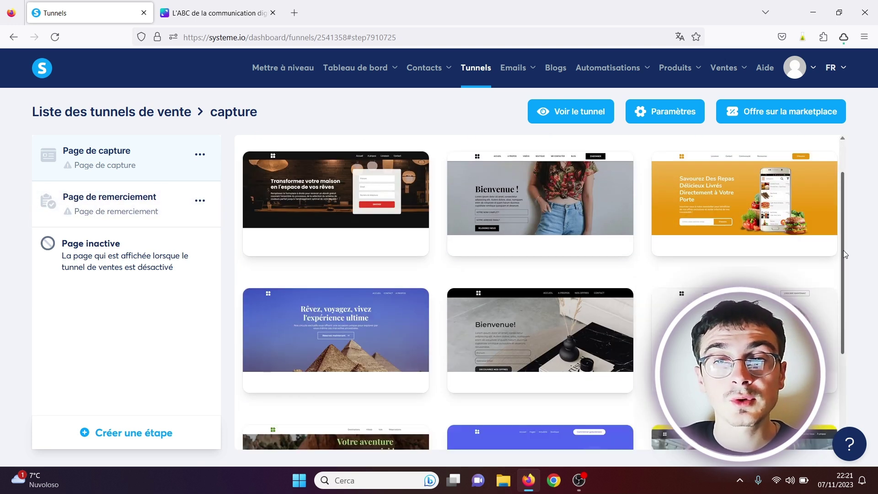
pyautogui.moveTo(843, 250); pyautogui.dragTo(863, 204)
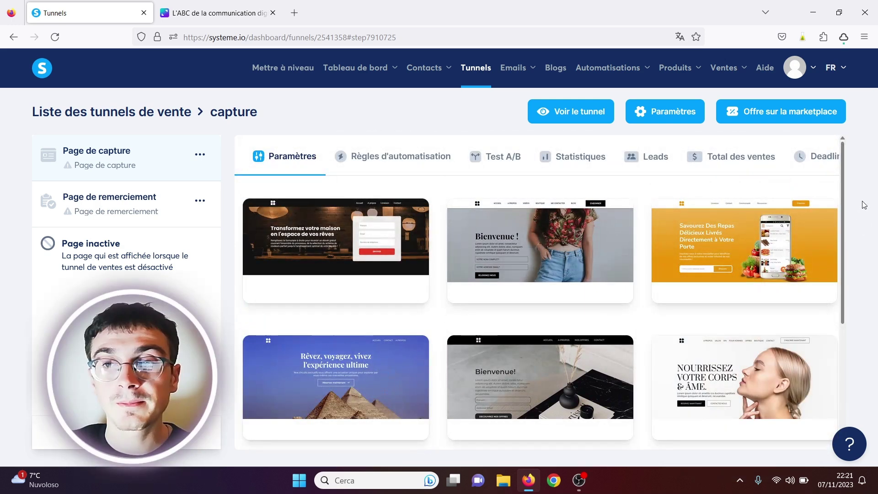
pyautogui.moveTo(750, 234)
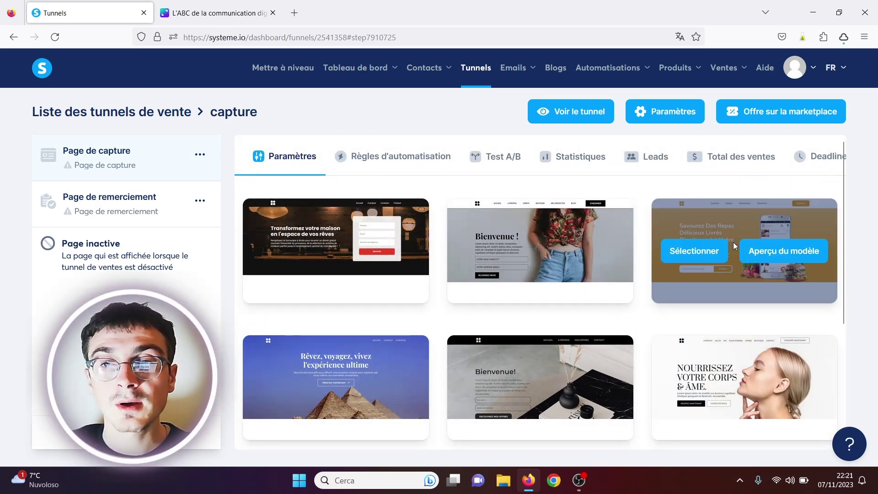
pyautogui.click(776, 255)
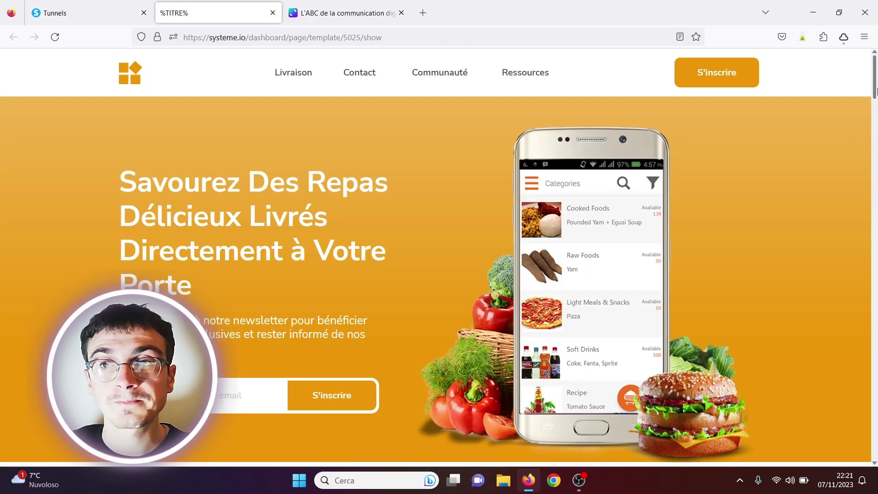
pyautogui.moveTo(875, 90); pyautogui.dragTo(875, 69)
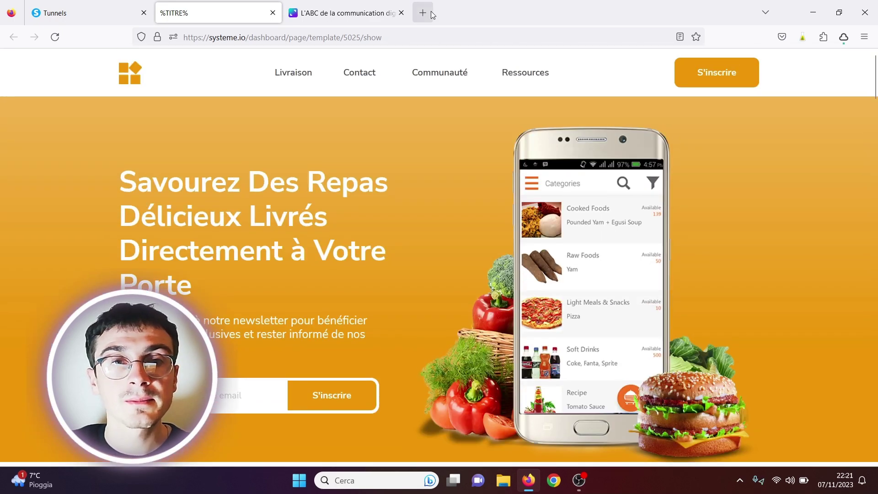
# Step: Apply the orange meal-delivery template to the capture funnel's Page de capture and dismiss the page translation offer in the editor
pyautogui.click(82, 12)
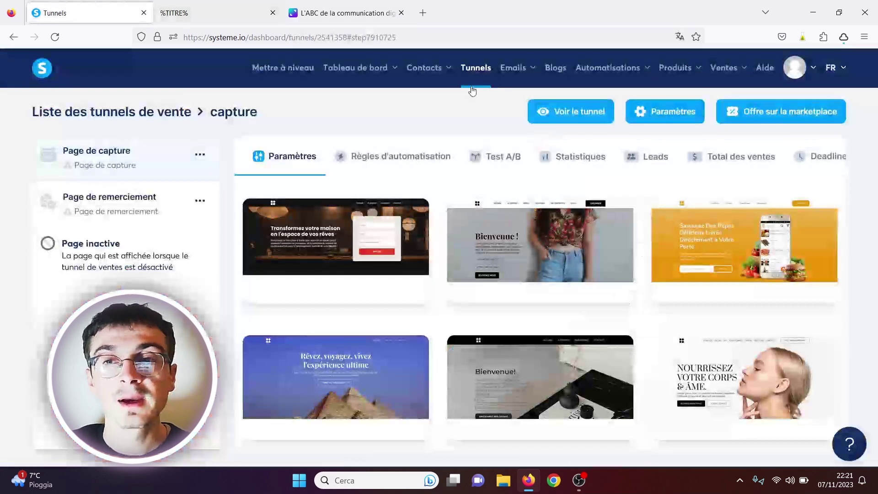
pyautogui.moveTo(721, 216)
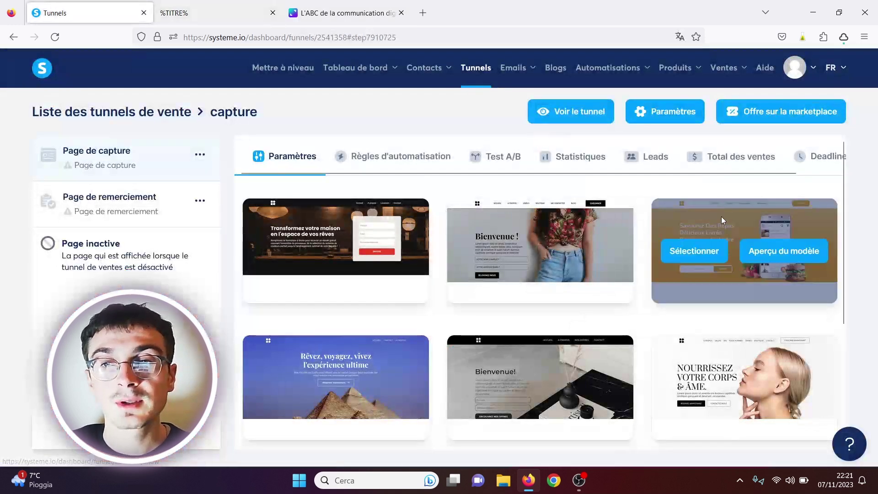
pyautogui.click(694, 252)
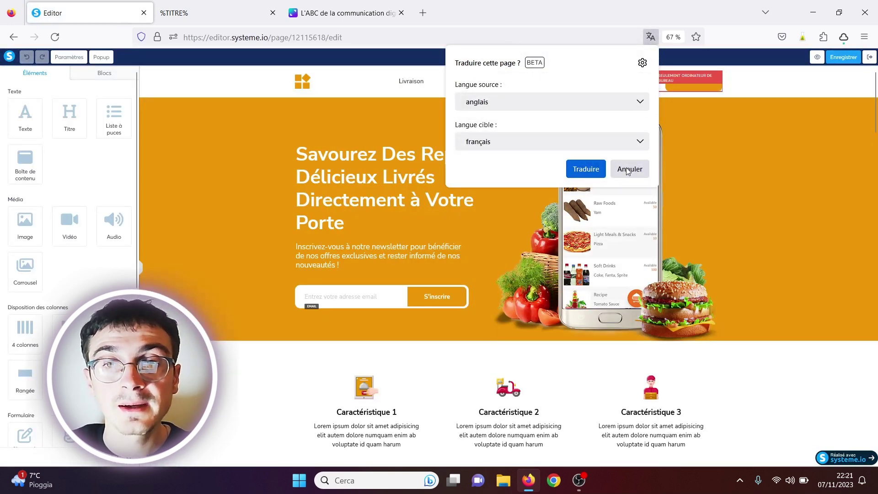
pyautogui.click(630, 168)
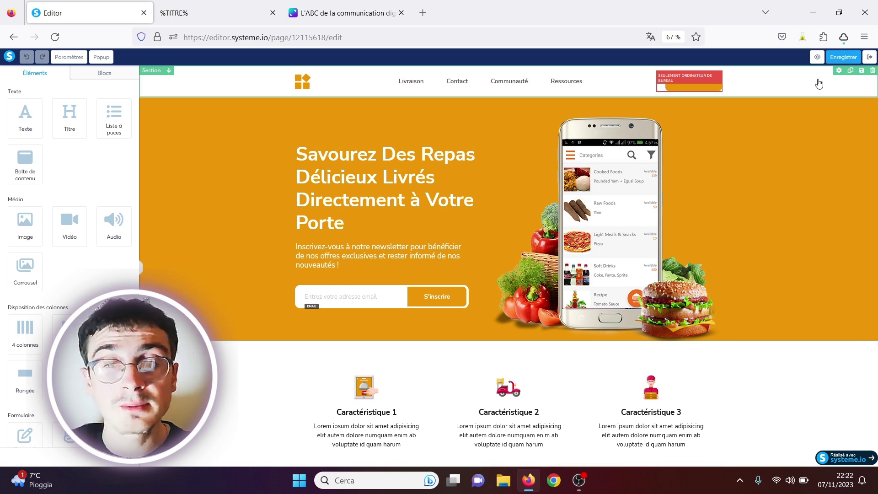
# Step: Delete the navigation header section and the section with Caractéristique 1, 2 and 3 from the capture page
pyautogui.click(872, 71)
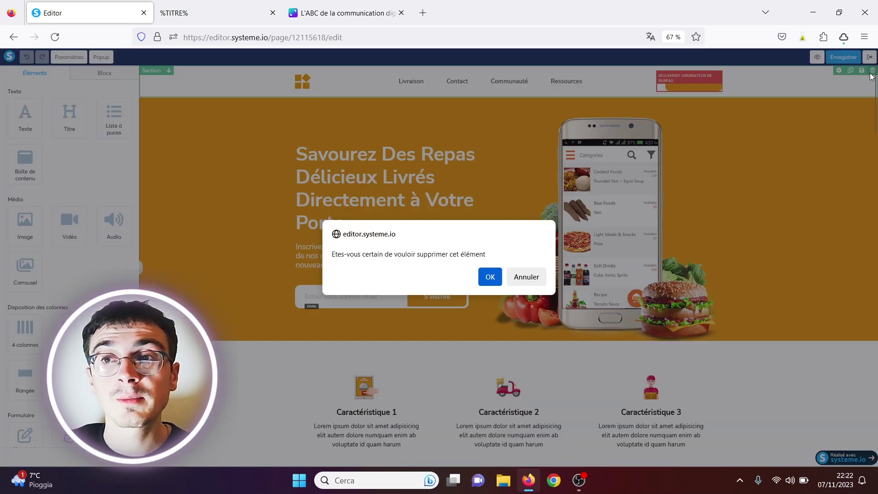
pyautogui.click(490, 277)
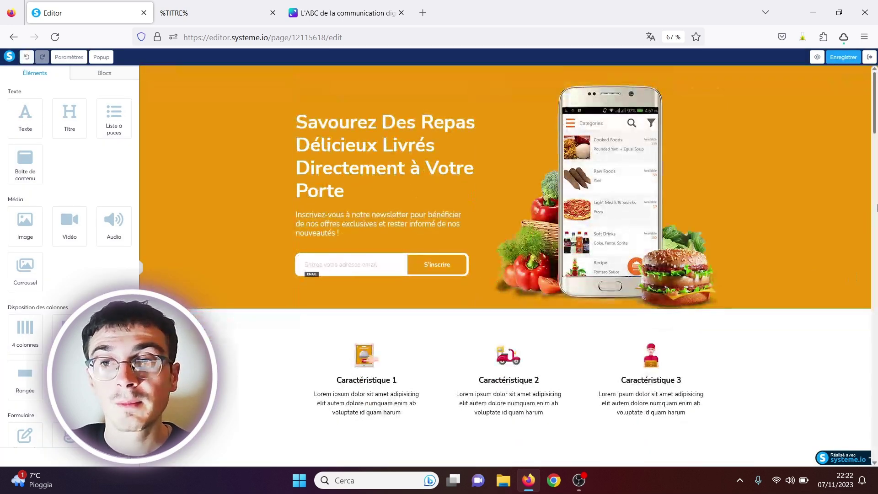
pyautogui.scroll(-3, 850, 161)
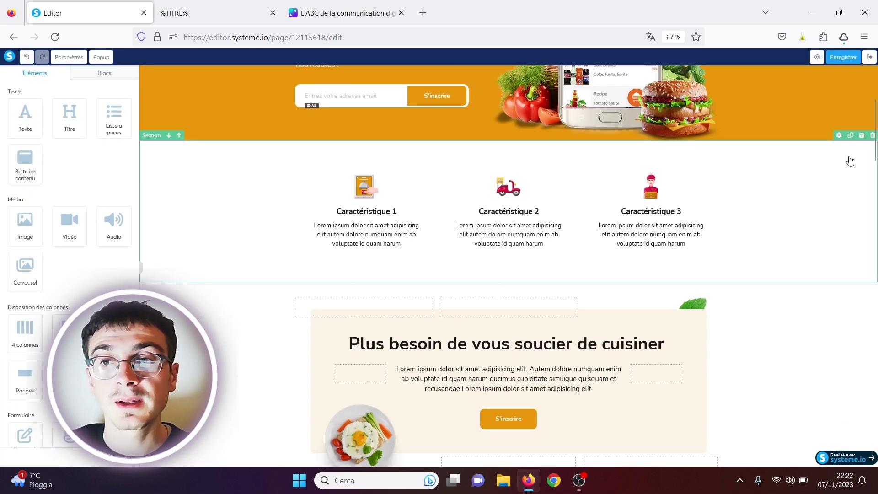
pyautogui.click(872, 136)
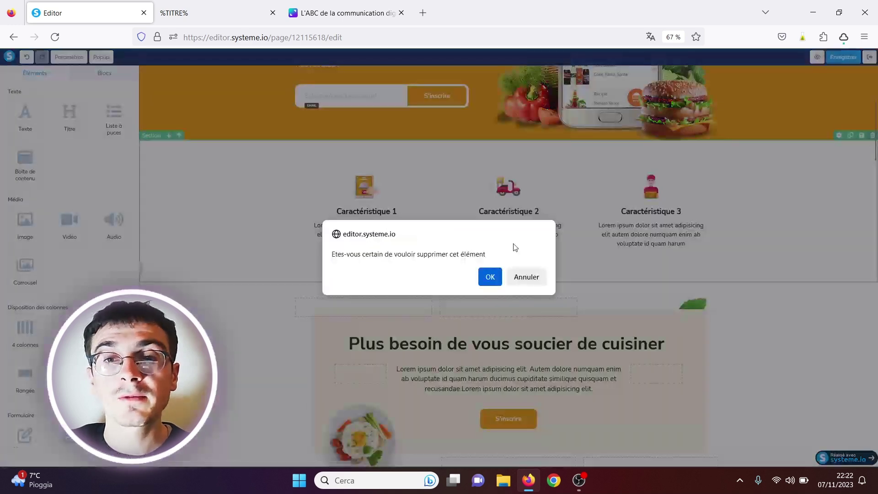
pyautogui.click(489, 277)
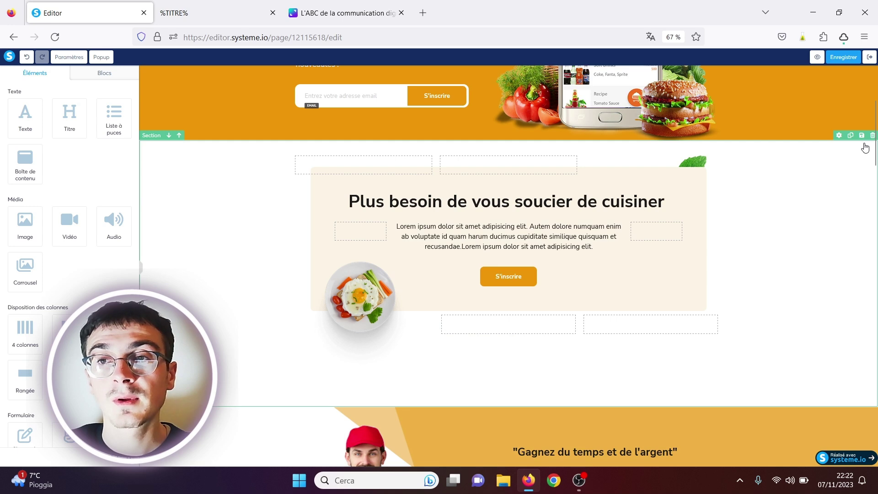
# Step: Delete the "Plus besoin de vous soucier de cuisiner" section and the "Gagnez du temps et de l'argent" testimonial section
pyautogui.click(872, 136)
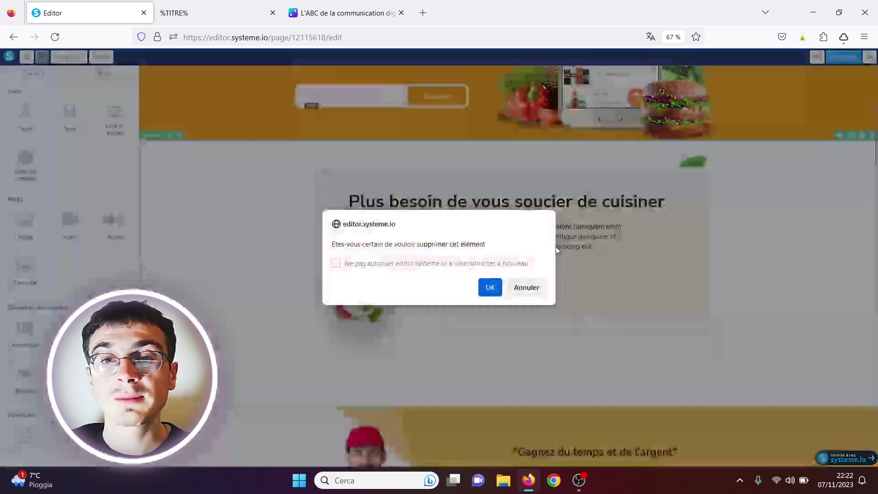
pyautogui.click(489, 287)
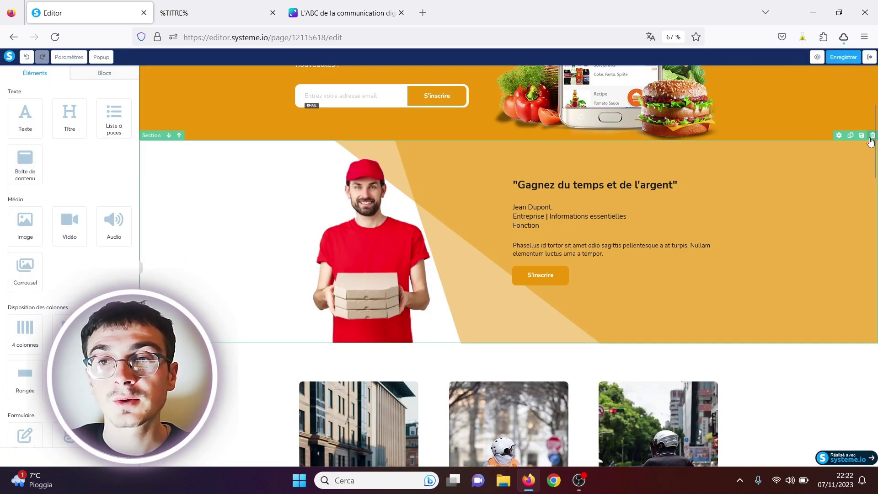
pyautogui.click(872, 136)
pyautogui.click(490, 287)
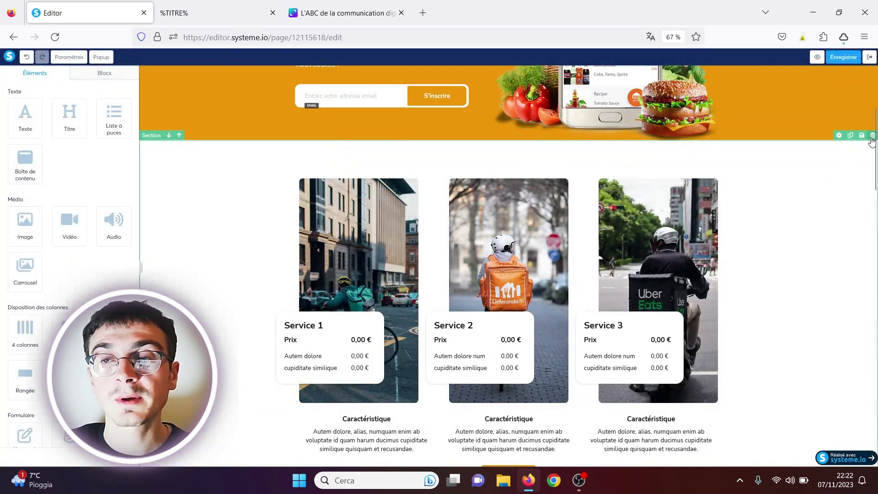
# Step: Delete the section of three priced service cards and the "Arrêtez de planifier vos repas" section
pyautogui.click(872, 136)
pyautogui.click(487, 289)
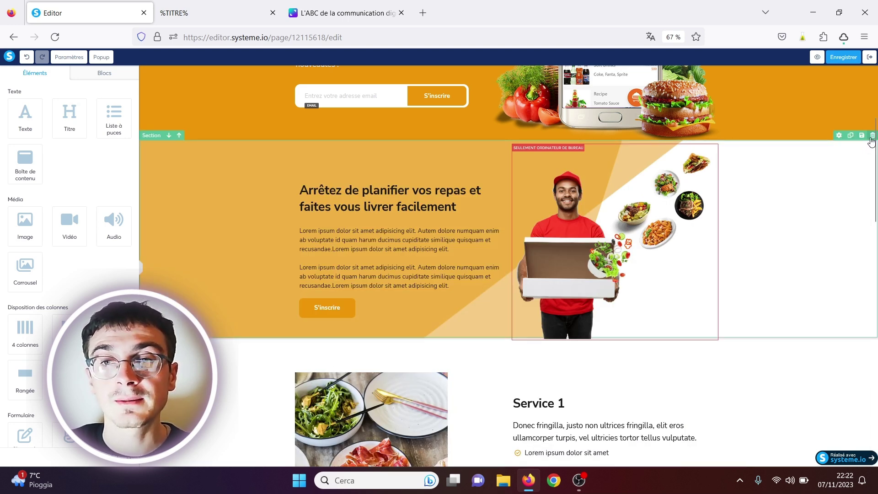
pyautogui.click(872, 139)
pyautogui.click(490, 276)
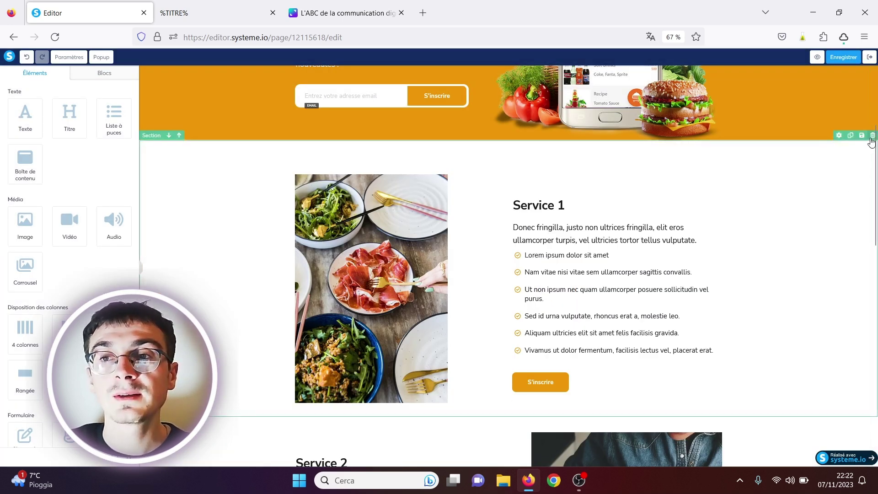
# Step: Delete the Service 1 section with the dishes photo and the Service 2 section with the pizza photo
pyautogui.click(872, 136)
pyautogui.click(490, 287)
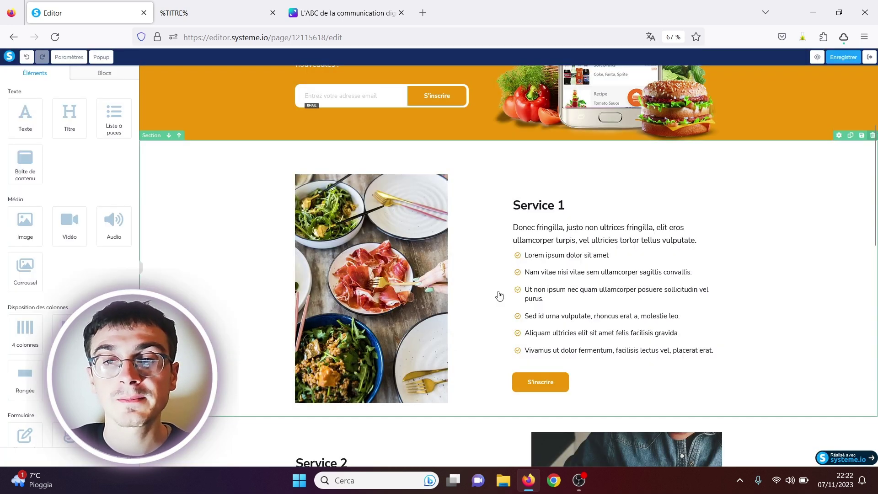
pyautogui.scroll(3, 871, 183)
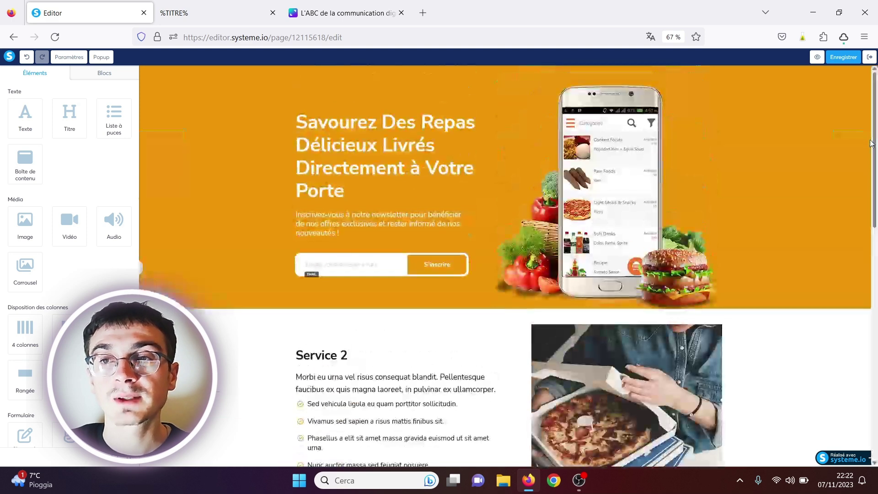
pyautogui.scroll(-2, 876, 218)
pyautogui.scroll(-2, 877, 217)
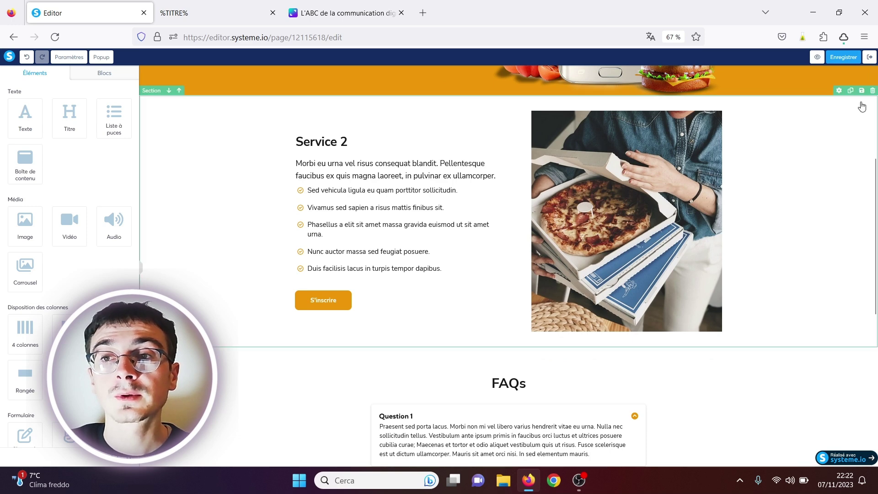
pyautogui.click(872, 91)
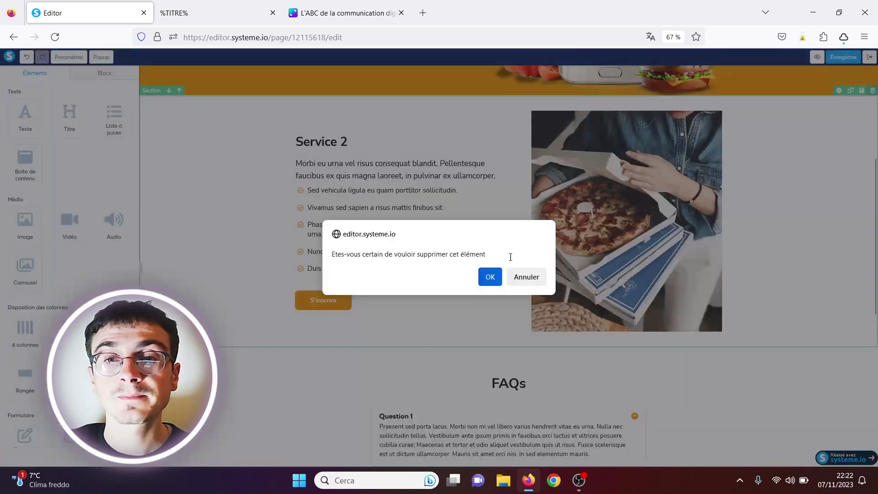
pyautogui.click(490, 276)
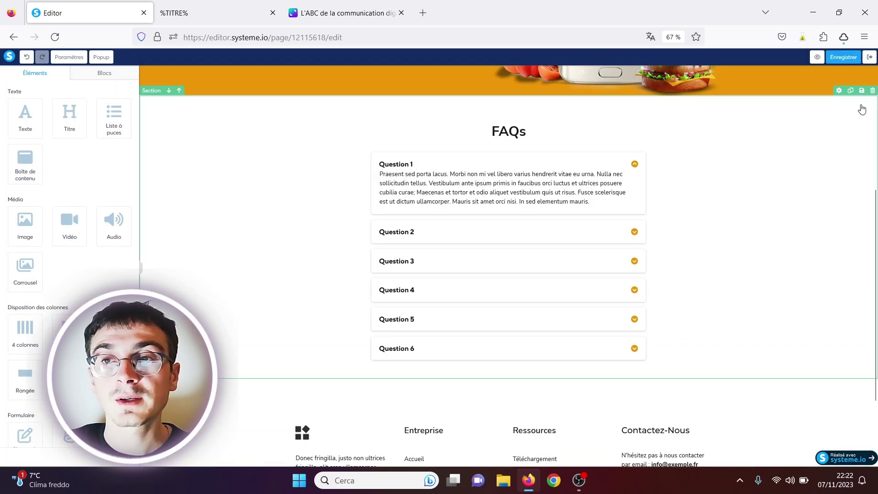
# Step: Delete the FAQs section and the footer section so that only the orange sign-up section is left
pyautogui.click(872, 91)
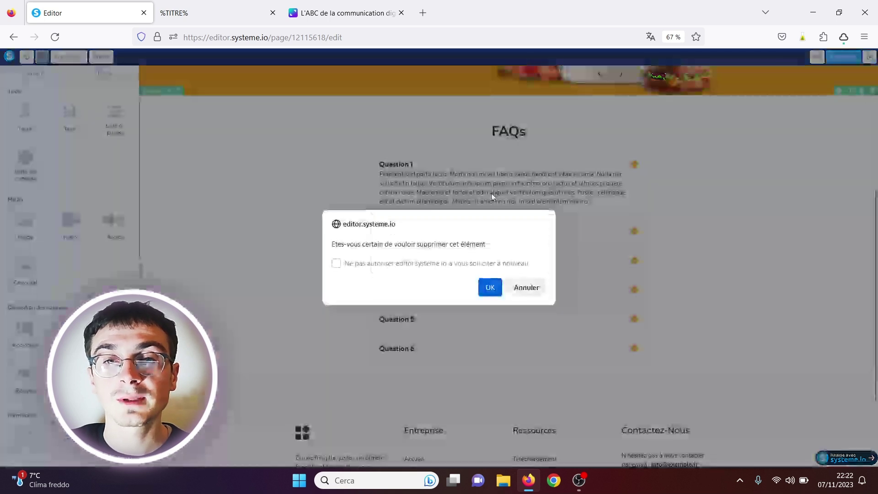
pyautogui.click(485, 287)
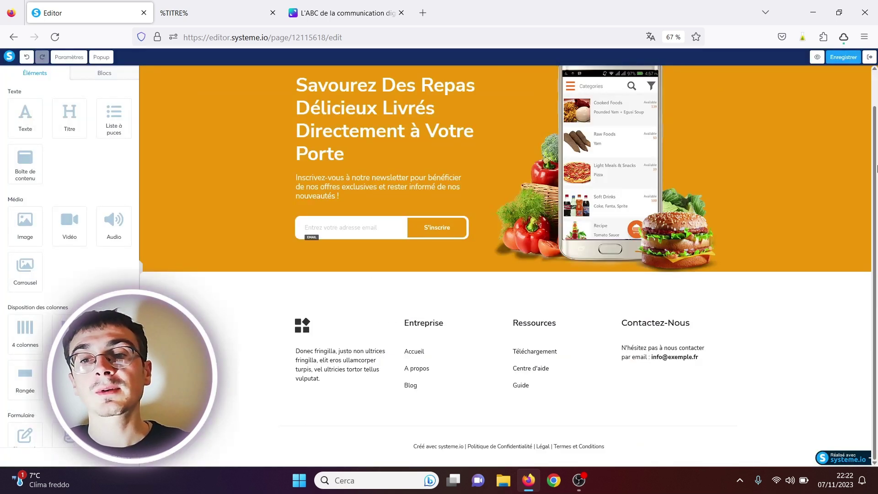
pyautogui.scroll(1, 686, 347)
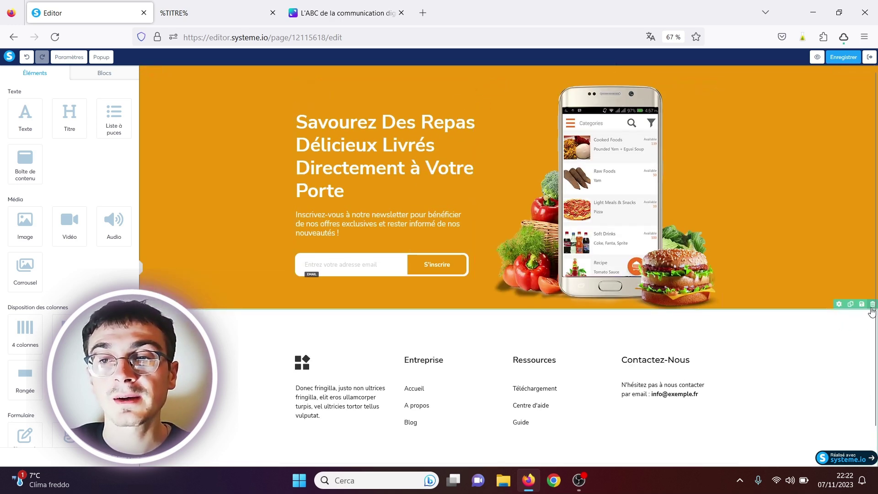
pyautogui.click(872, 305)
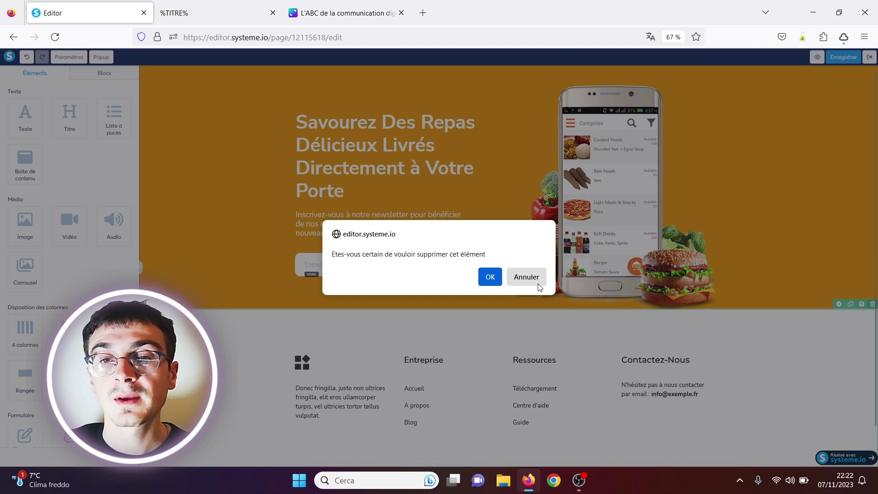
pyautogui.click(484, 277)
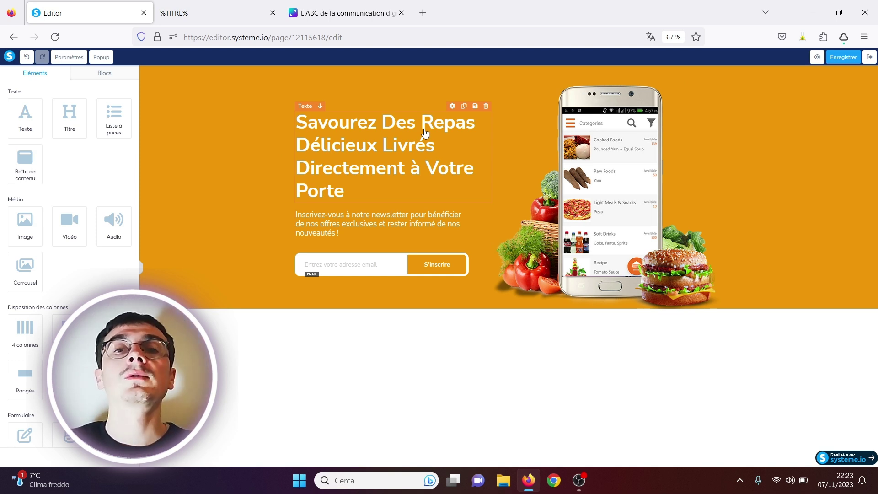
# Step: Replace the headline of the orange section with "Avez-vous envie de télécharger notre guide sur le BATCH-COOKING"
pyautogui.doubleClick(344, 190)
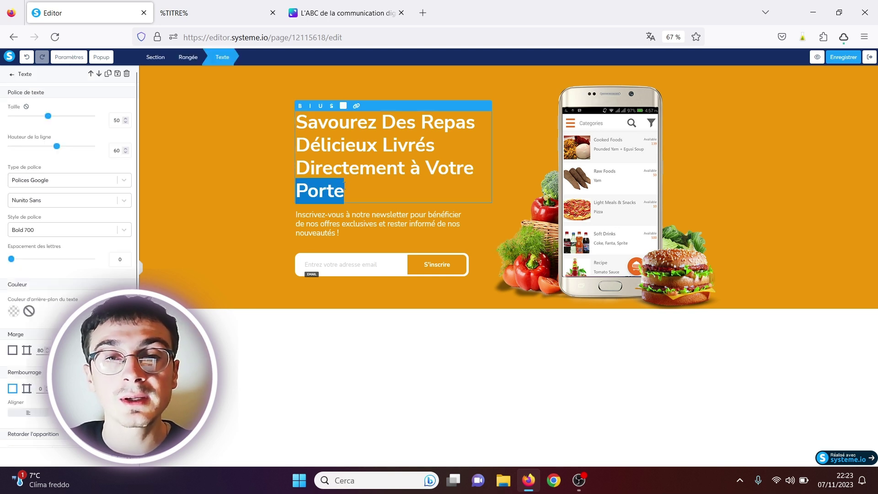
pyautogui.moveTo(344, 190); pyautogui.dragTo(300, 123)
pyautogui.write('A')
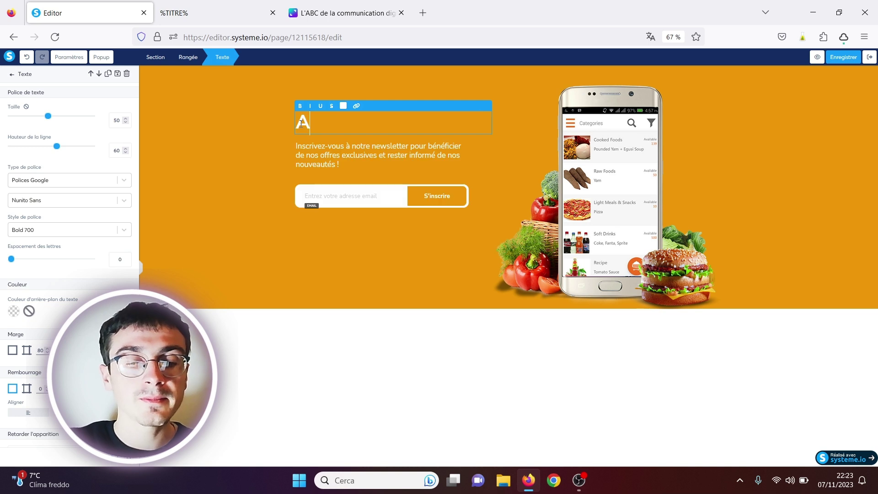
pyautogui.write('vez')
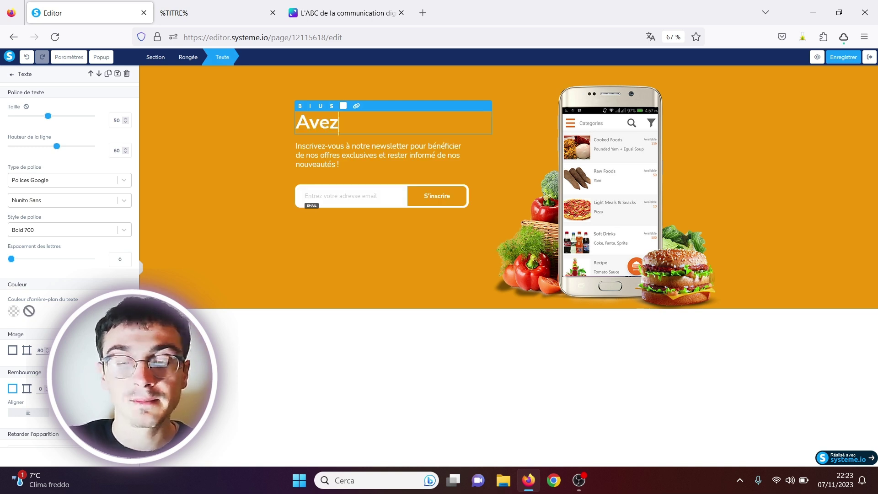
pyautogui.write('-vous e')
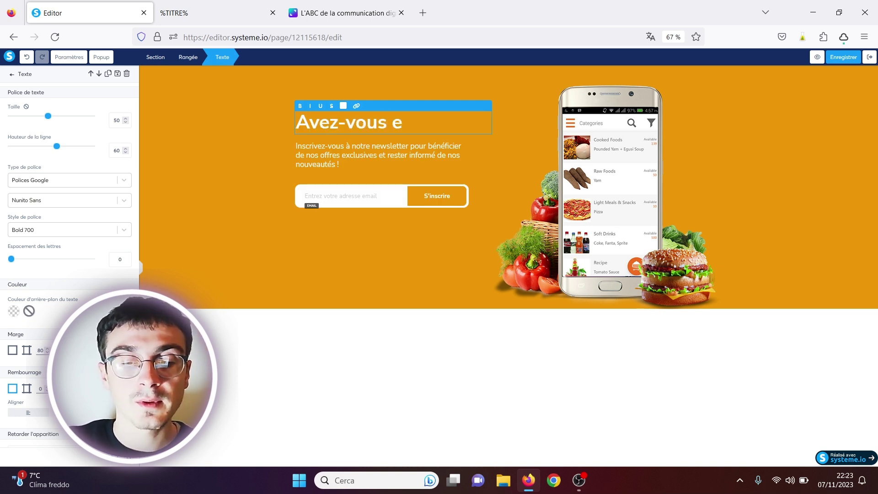
pyautogui.write('nvie de')
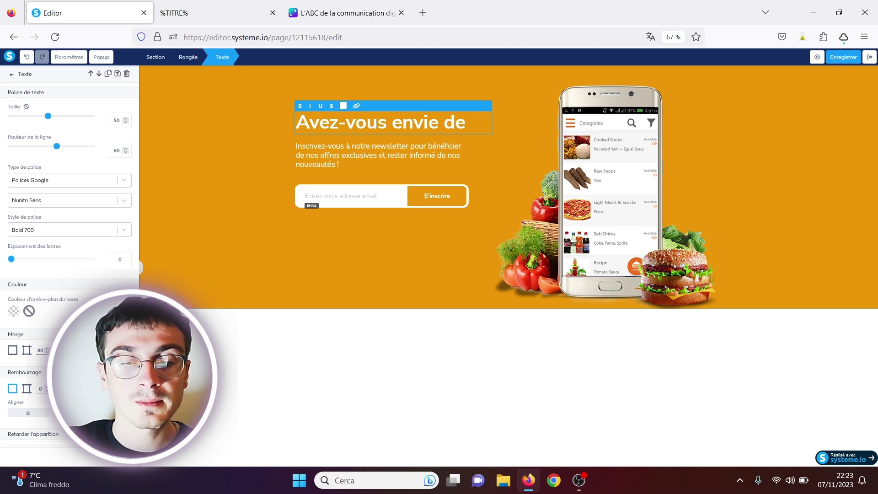
pyautogui.write(' té')
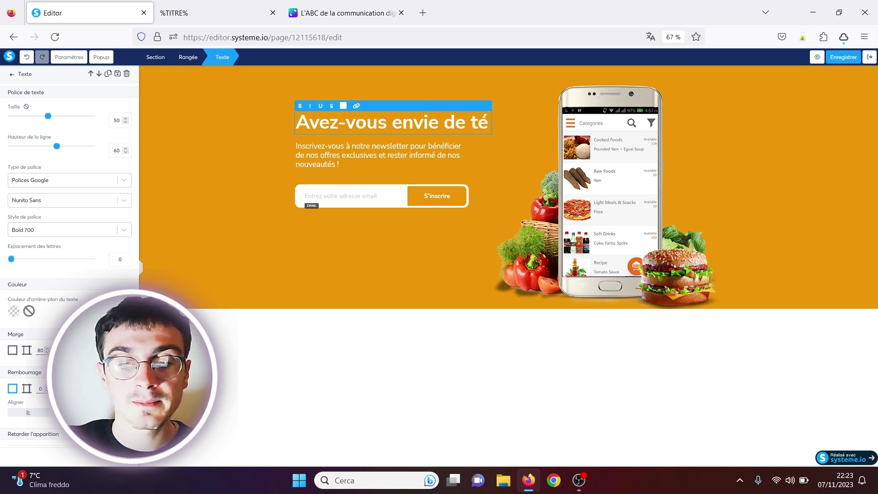
pyautogui.write('lécharge')
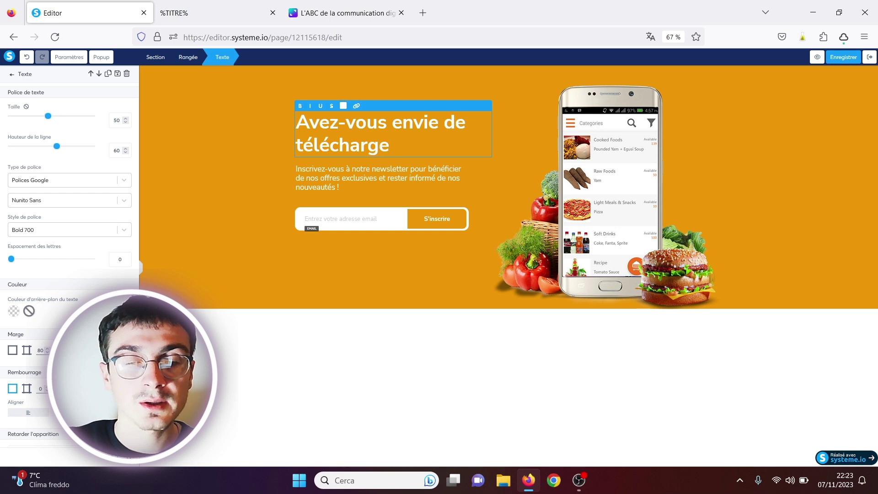
pyautogui.write('r notre ')
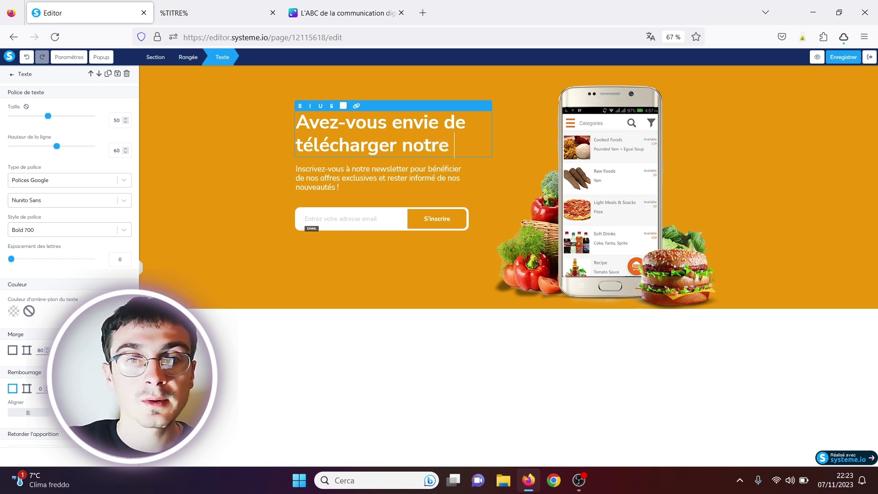
pyautogui.write('g')
pyautogui.write('uid')
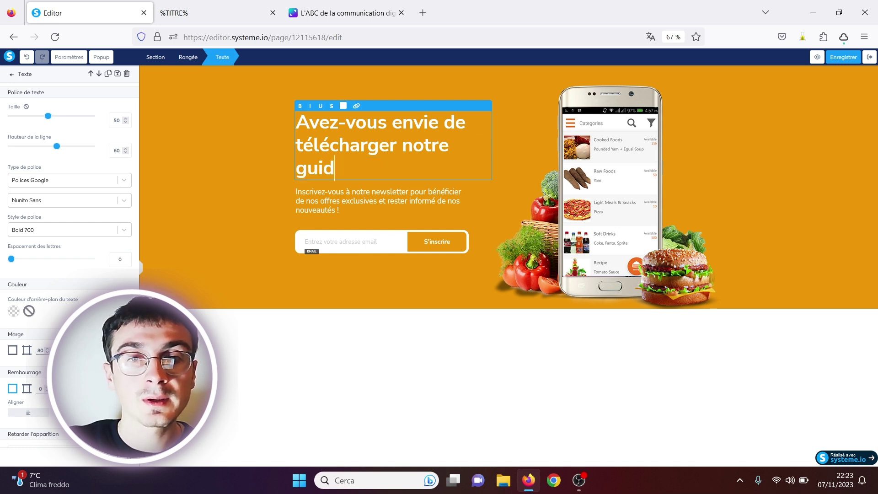
pyautogui.write('e sur')
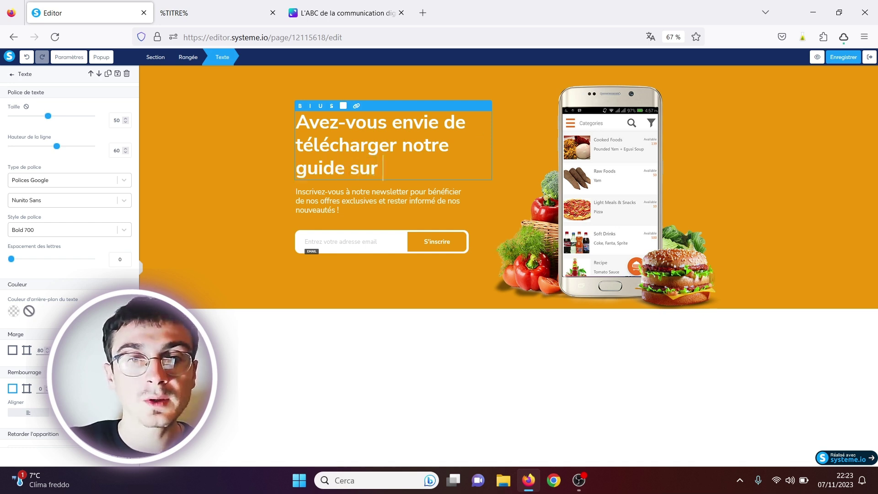
pyautogui.write(' le BA')
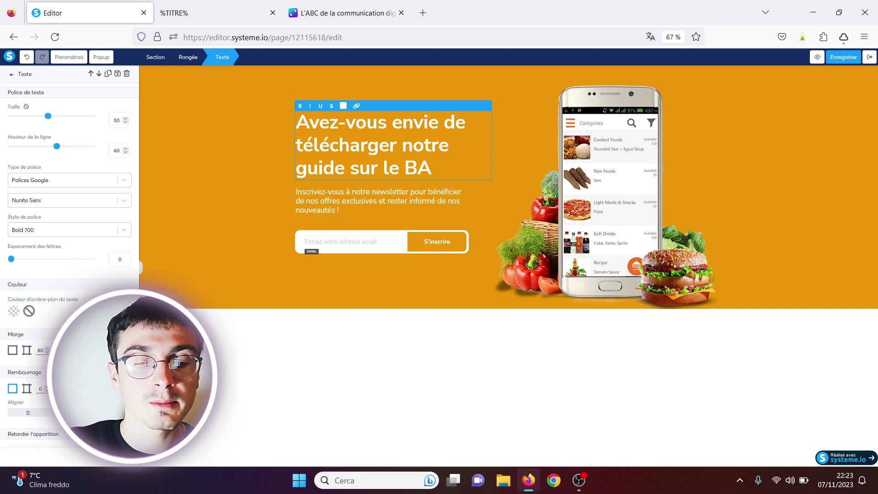
pyautogui.write('TCH')
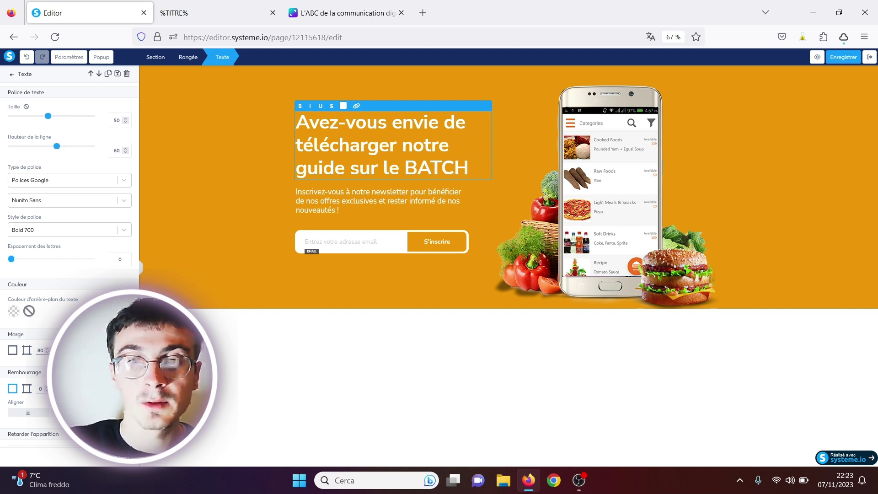
pyautogui.write('-COO')
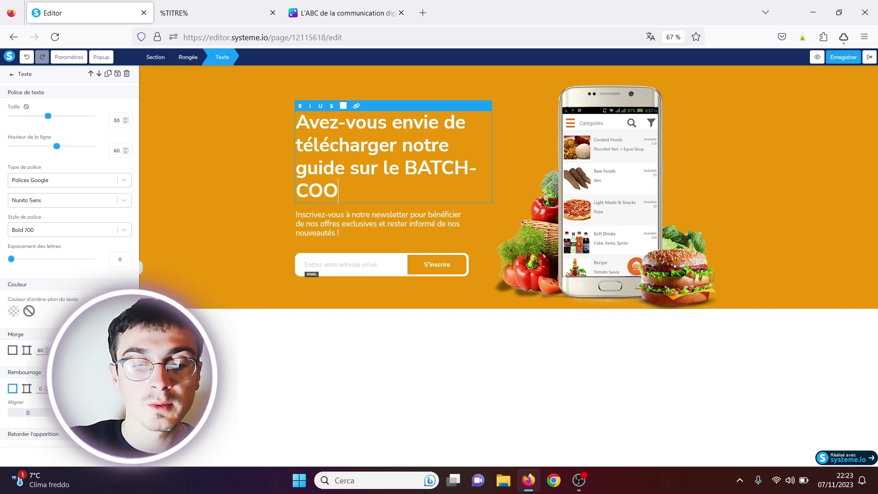
pyautogui.write('KING')
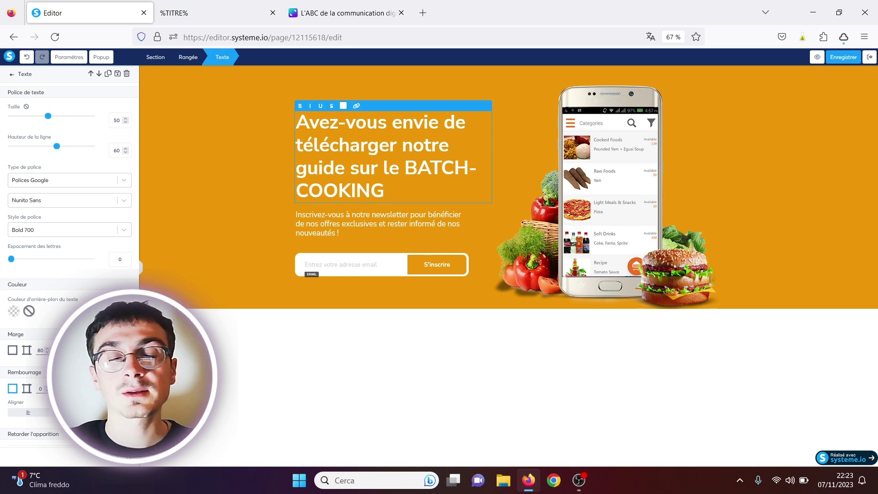
# Step: Replace the newsletter sentence under the headline with "Guide gratuit pour cuisiner plus vite"
pyautogui.click(337, 235)
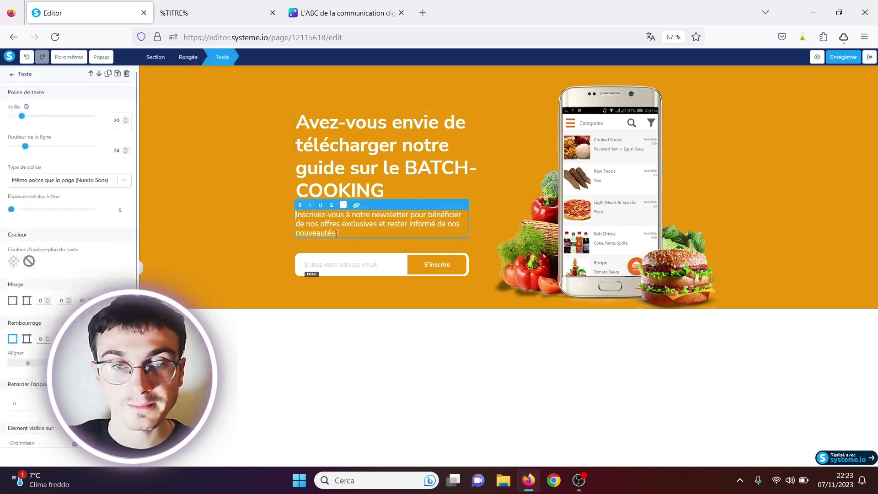
pyautogui.moveTo(350, 234); pyautogui.dragTo(296, 213)
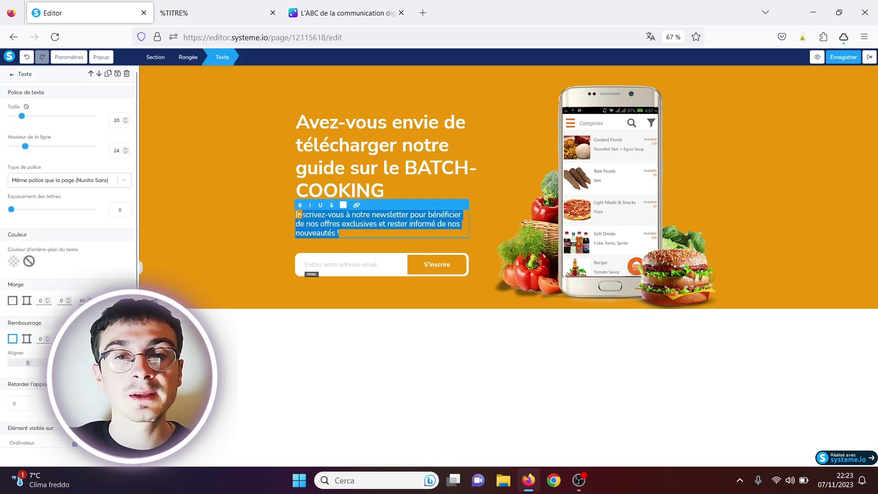
pyautogui.press('BackSpace')
pyautogui.write('Gui')
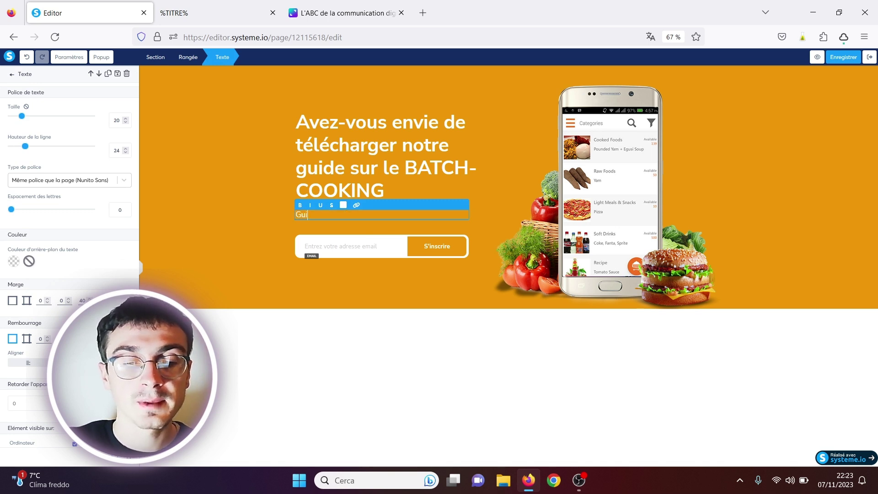
pyautogui.write('de gratui')
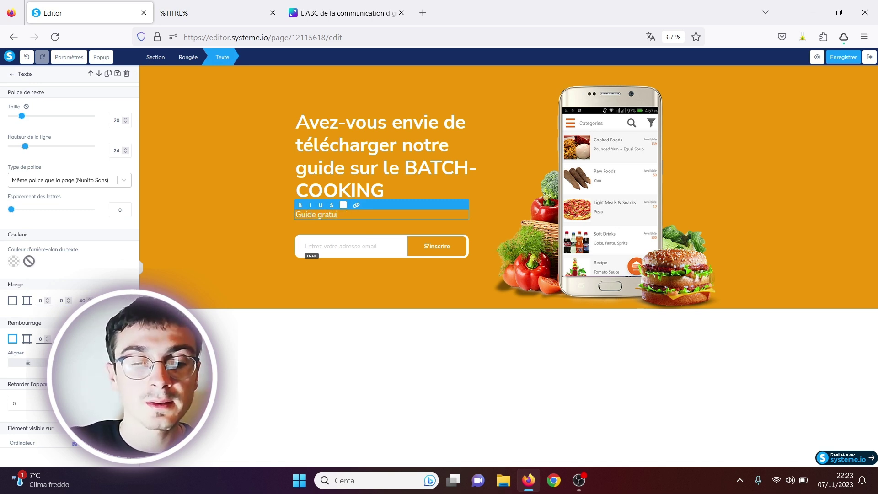
pyautogui.write('t pour ')
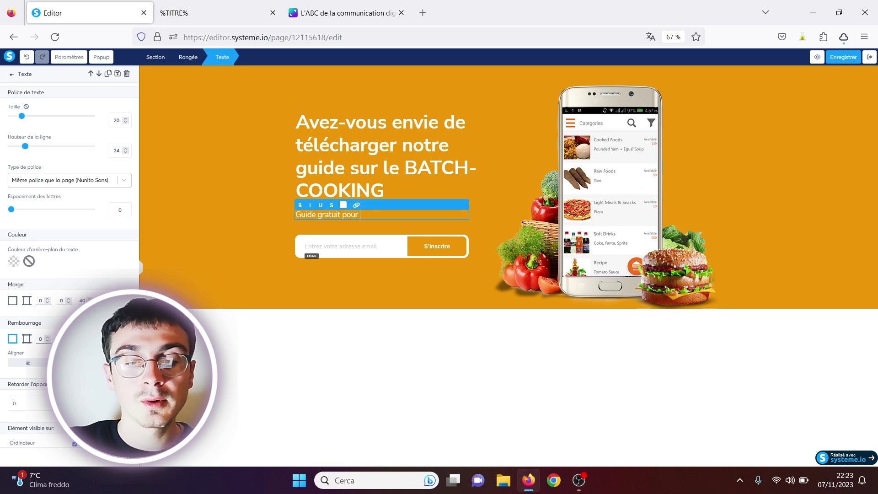
pyautogui.write('cuis')
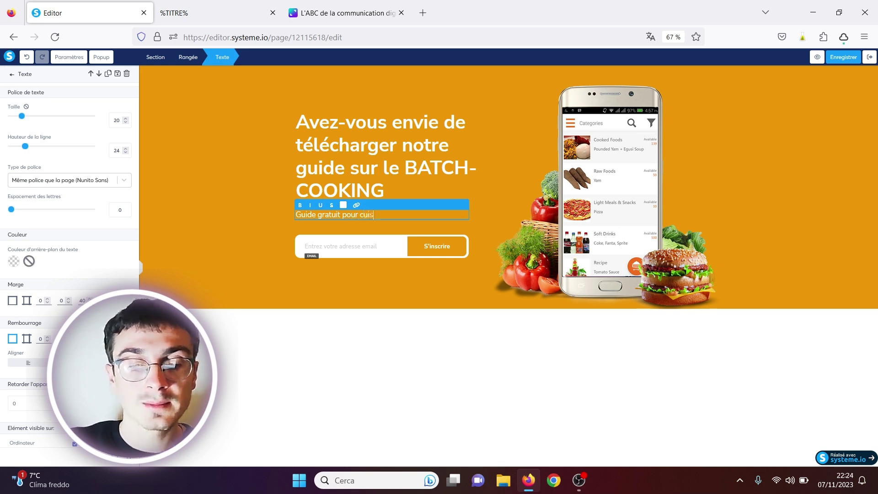
pyautogui.write('iner plus ')
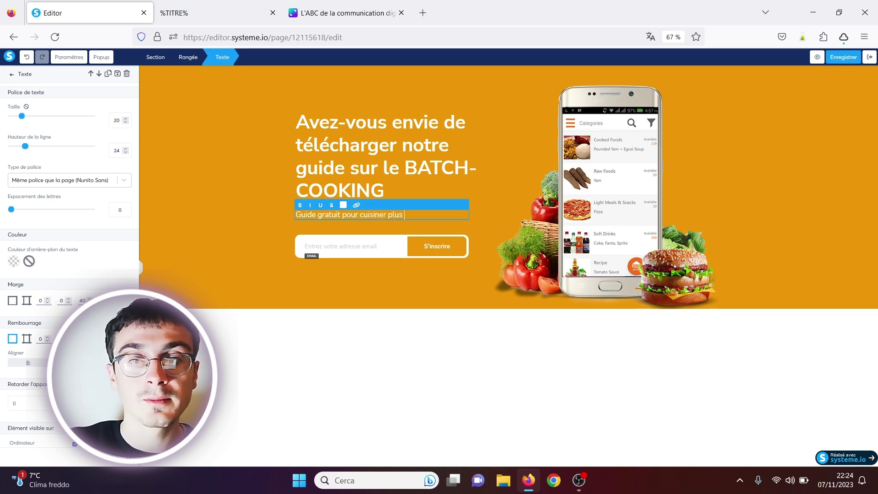
pyautogui.write('vite')
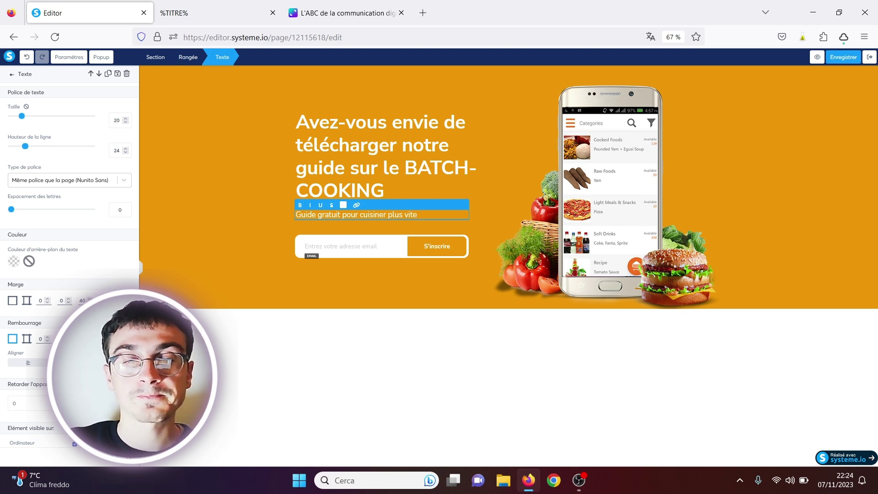
pyautogui.click(242, 202)
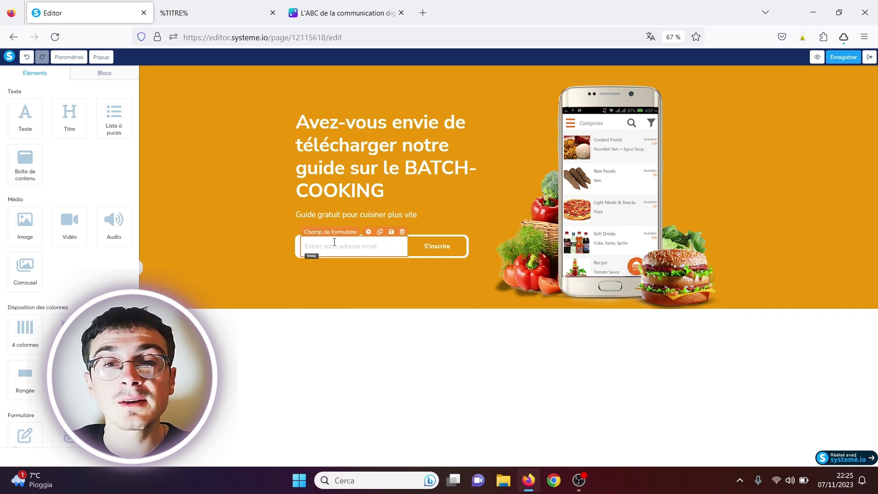
# Step: Examine the settings of the sign-up form's email field
pyautogui.click(334, 242)
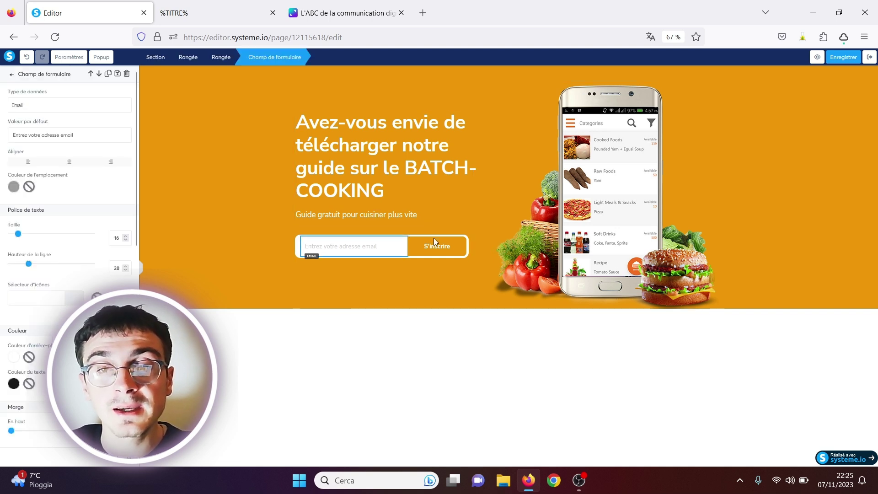
pyautogui.click(490, 219)
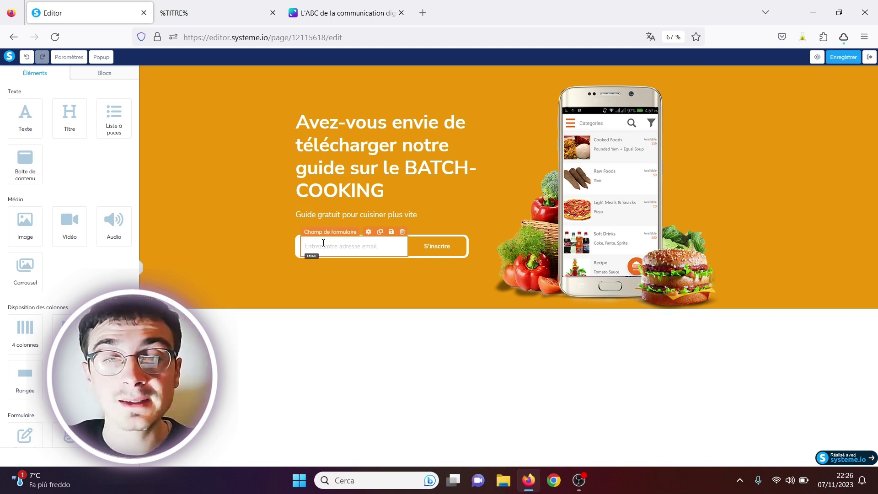
pyautogui.click(375, 250)
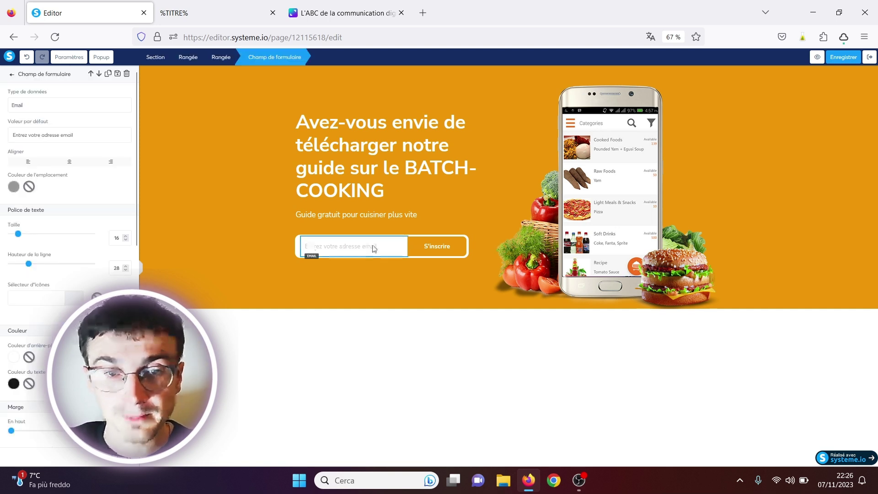
# Step: Save the capture page and exit the editor to the funnel's settings
pyautogui.click(847, 60)
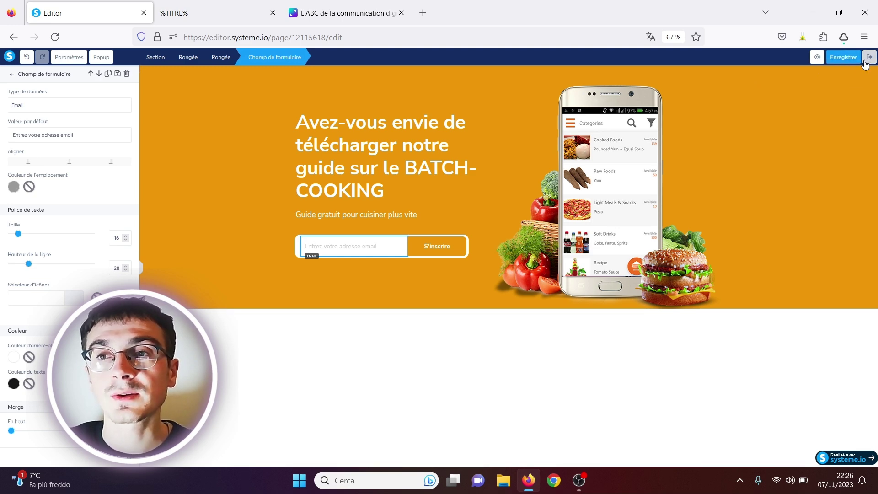
pyautogui.click(869, 58)
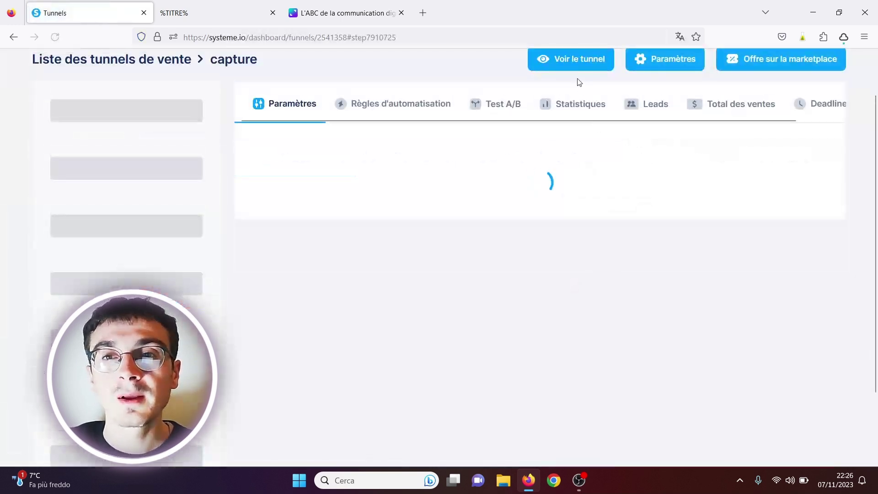
# Step: View the published capture page with its email form from the funnel, and close it again
pyautogui.click(561, 112)
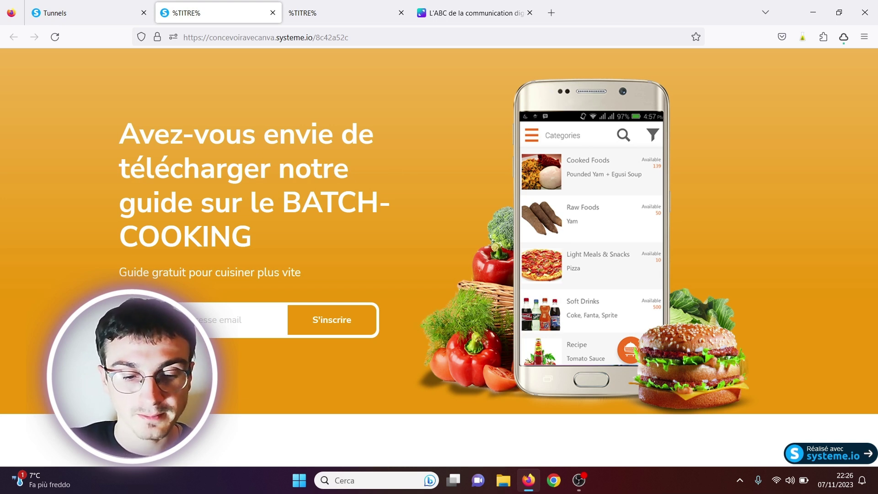
pyautogui.click(242, 319)
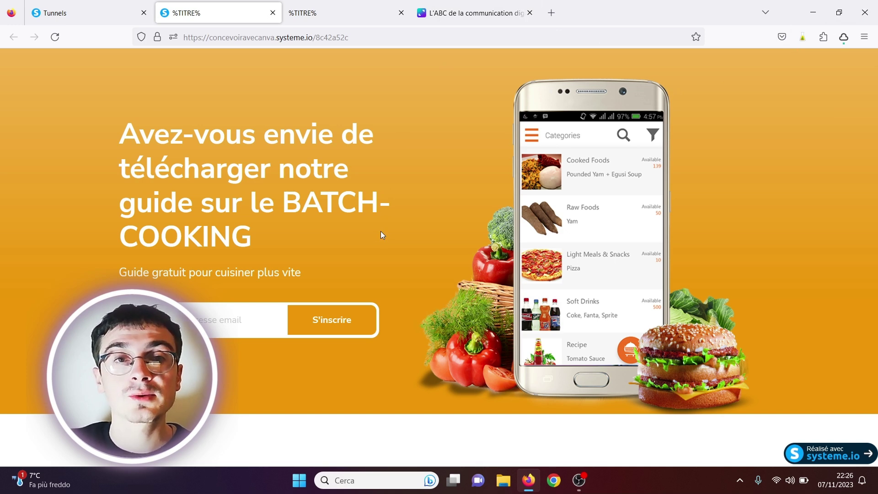
pyautogui.click(272, 12)
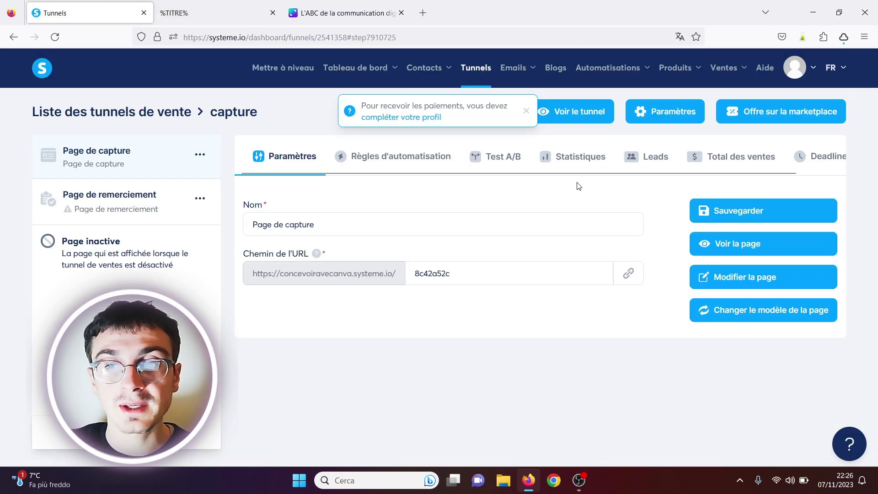
# Step: Reopen the capture page in the editor and preview it in a new browser tab
pyautogui.click(766, 279)
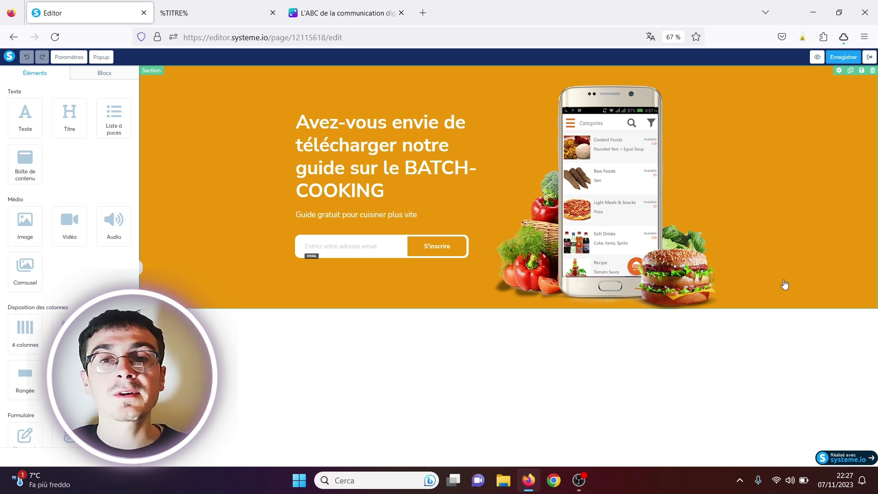
pyautogui.click(338, 252)
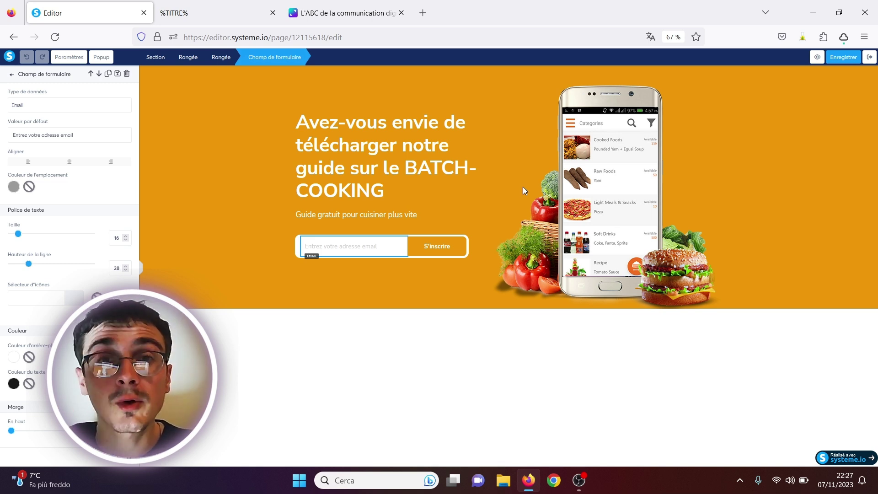
pyautogui.click(433, 308)
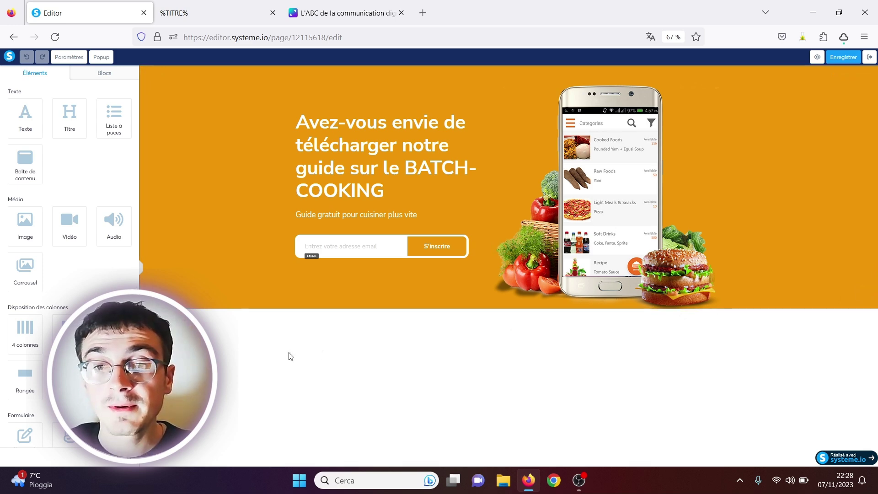
pyautogui.click(817, 57)
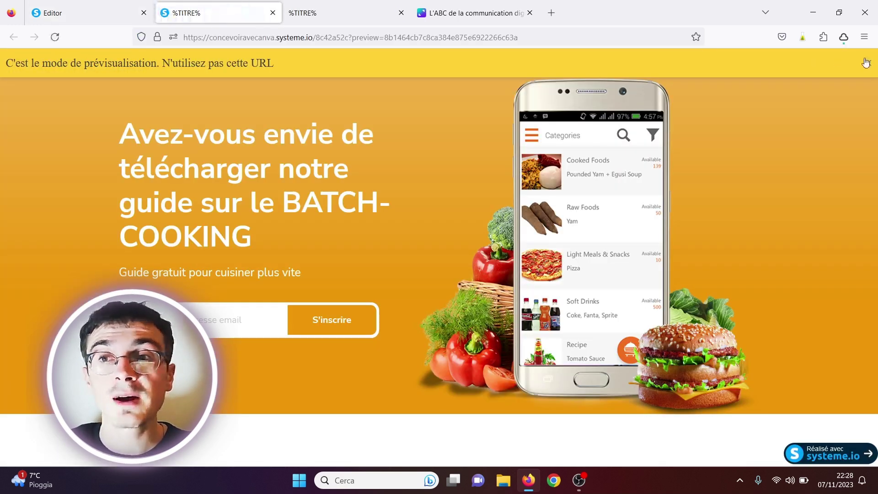
# Step: Close the capture page preview and check the page's mobile layout in the editor before returning to the desktop layout
pyautogui.click(868, 63)
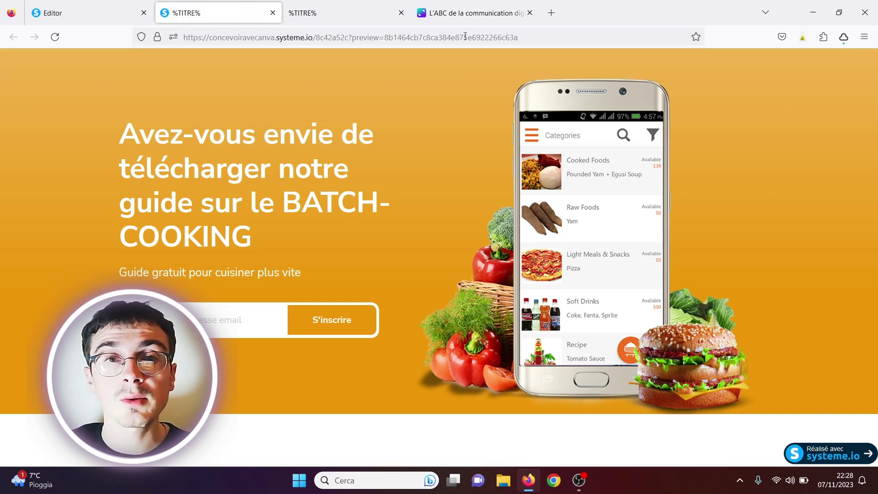
pyautogui.click(273, 13)
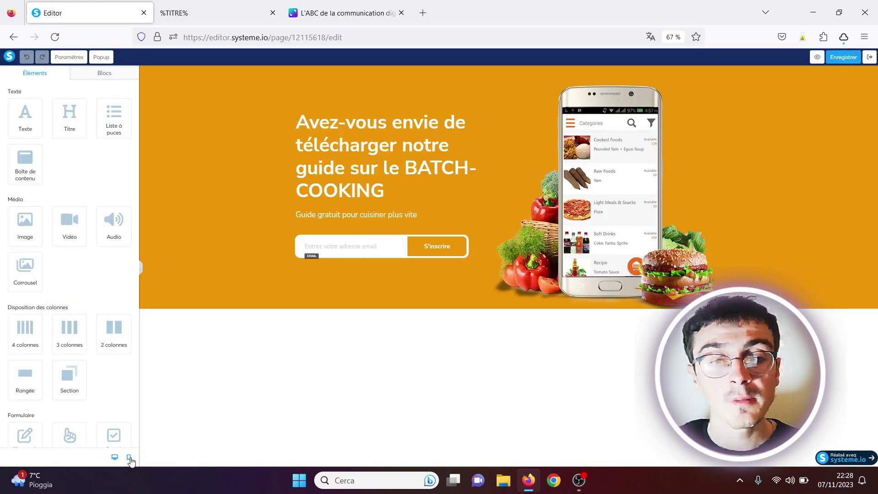
pyautogui.click(130, 458)
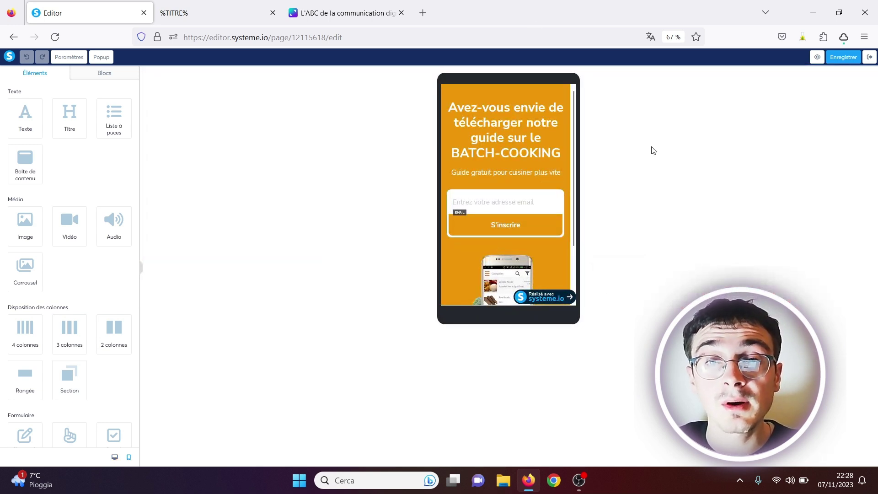
pyautogui.moveTo(572, 135); pyautogui.dragTo(575, 195)
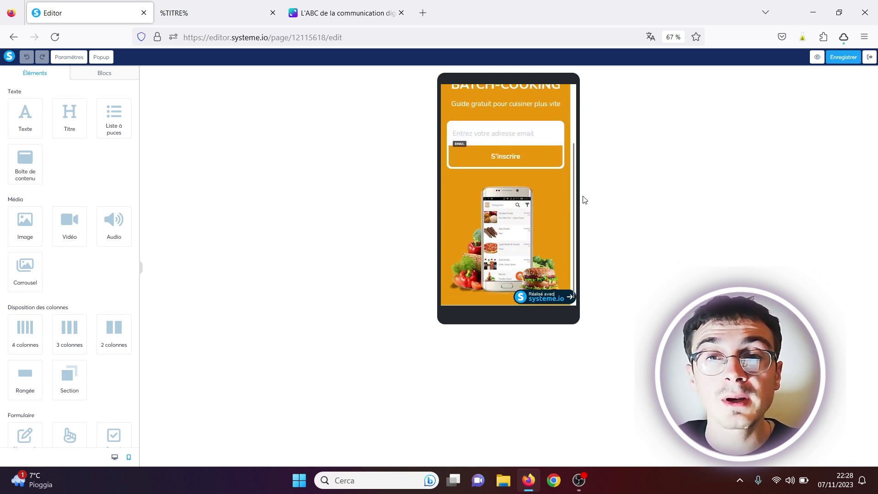
pyautogui.scroll(3, 576, 200)
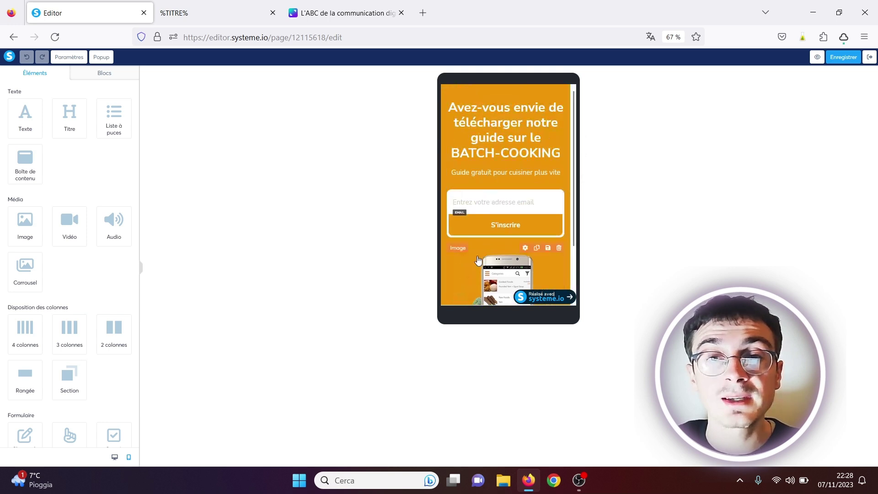
pyautogui.click(115, 458)
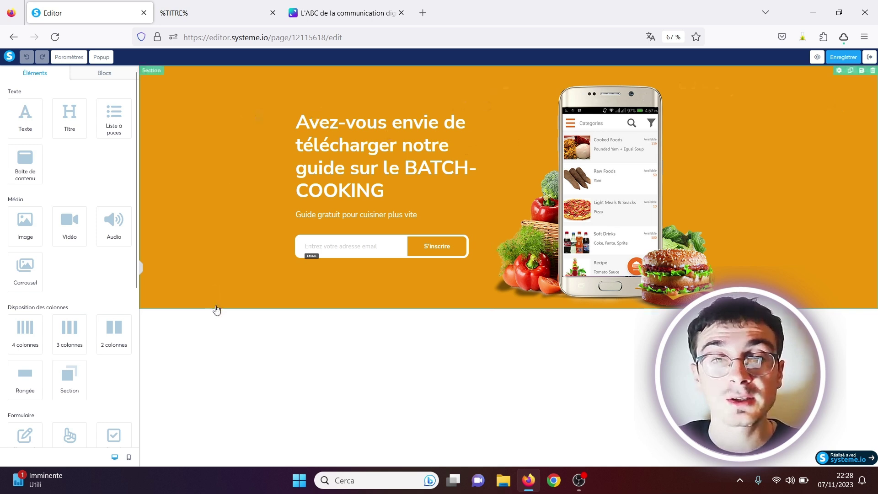
# Step: Colour the words "BATCH-COOKING" in the capture page heading dark red
pyautogui.click(380, 135)
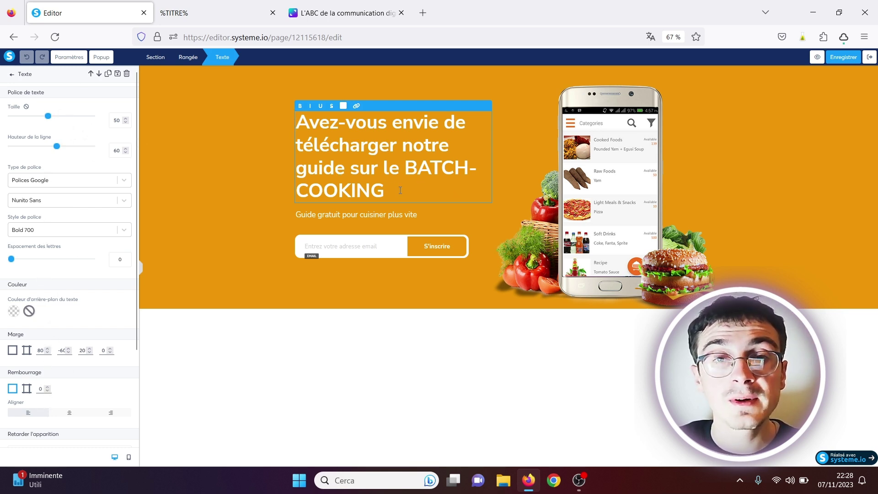
pyautogui.moveTo(400, 188); pyautogui.dragTo(406, 163)
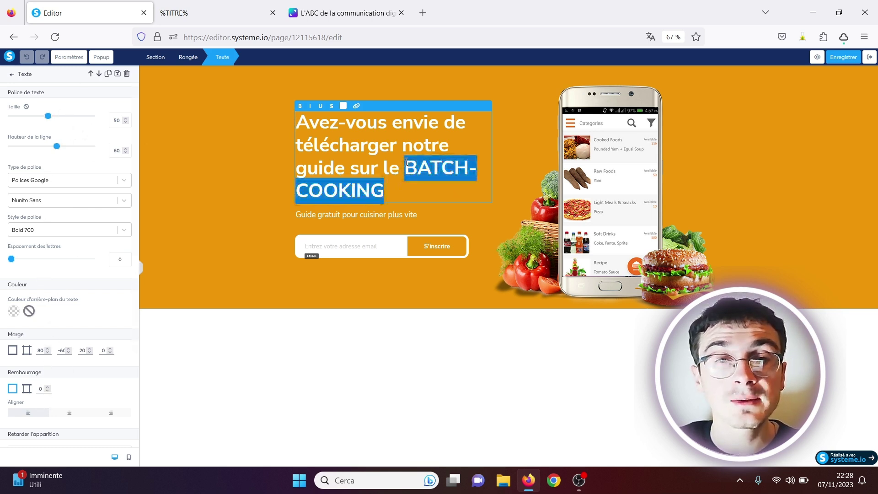
pyautogui.click(344, 109)
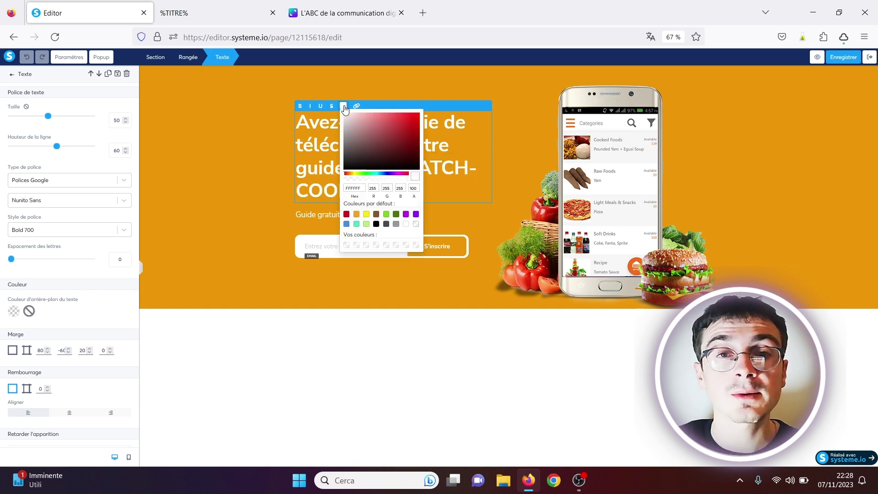
pyautogui.click(399, 128)
pyautogui.click(468, 187)
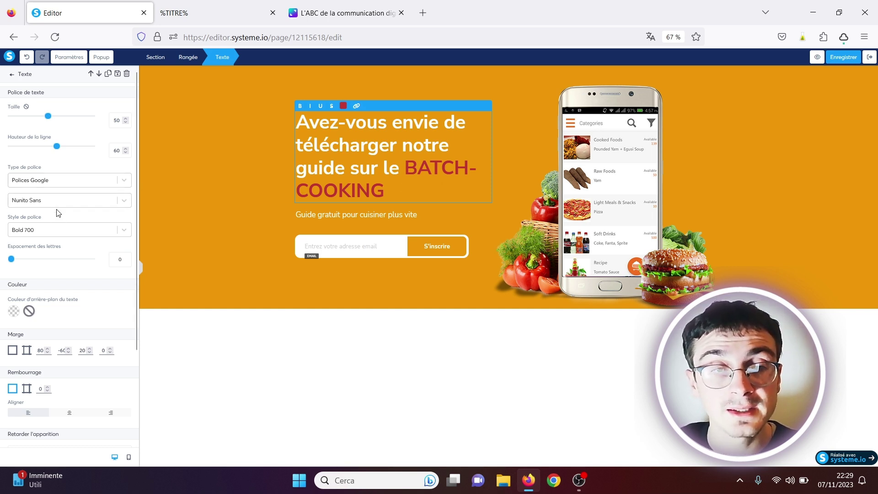
# Step: Set the heading's text size to 56 and reduce its line height to about 43
pyautogui.moveTo(50, 121)
pyautogui.mouseDown()
pyautogui.moveTo(30, 118)
pyautogui.moveTo(54, 120)
pyautogui.mouseUp()
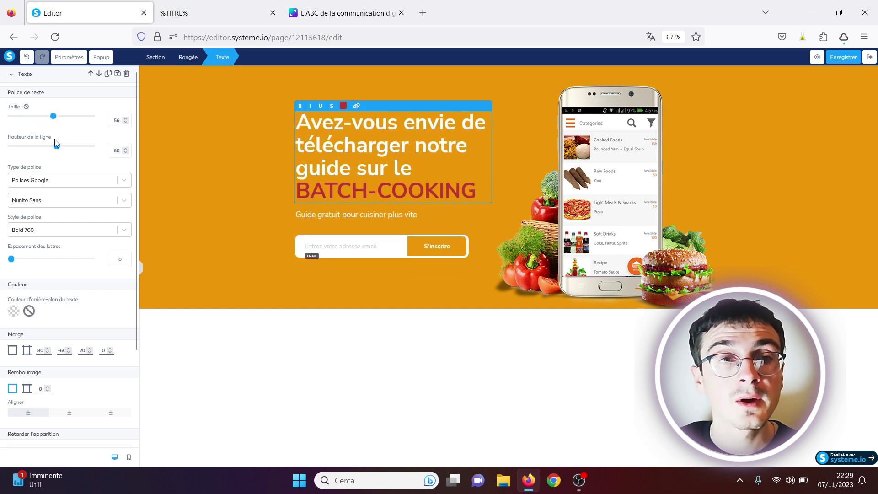
pyautogui.moveTo(56, 151)
pyautogui.mouseDown()
pyautogui.moveTo(25, 151)
pyautogui.moveTo(44, 147)
pyautogui.mouseUp()
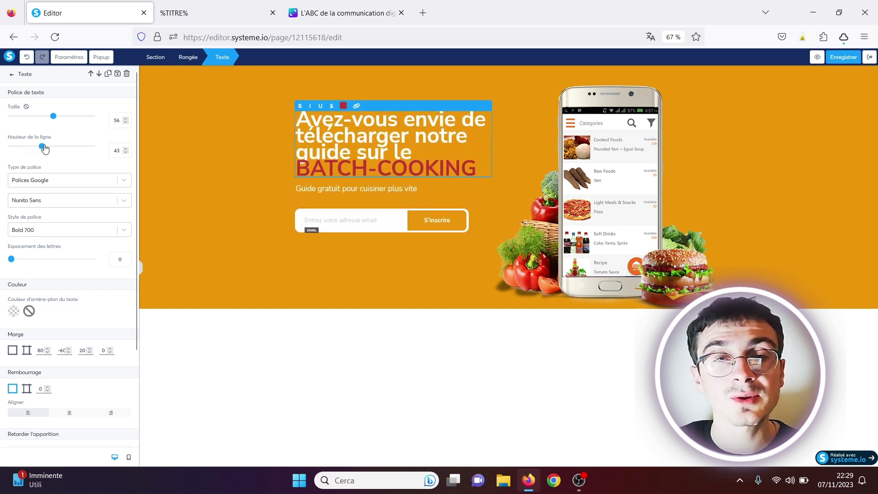
pyautogui.click(298, 352)
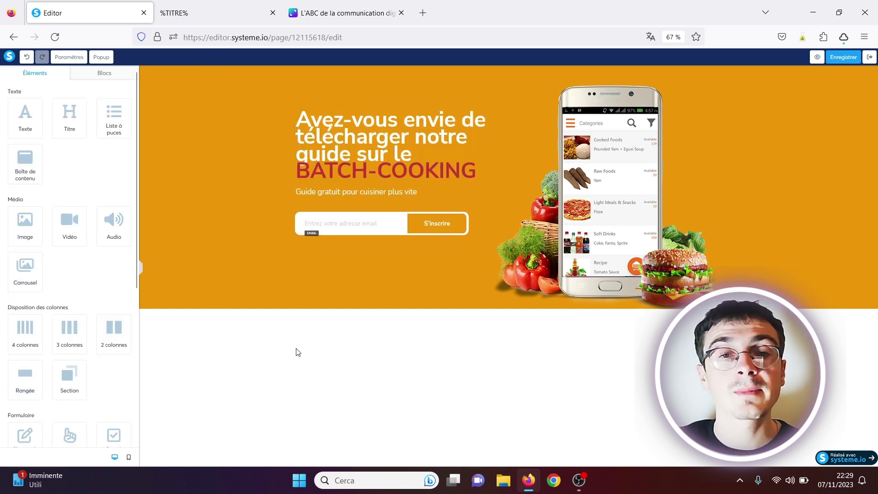
# Step: Try to undo the latest formatting changes to the heading
pyautogui.hotkey('ctrl', 'z')
pyautogui.hotkey('ctrl', 'z')
pyautogui.hotkey('ctrl', 'z')
pyautogui.hotkey('ctrl', 'z')
pyautogui.hotkey('ctrl', 'z')
pyautogui.hotkey('ctrl', 'z')
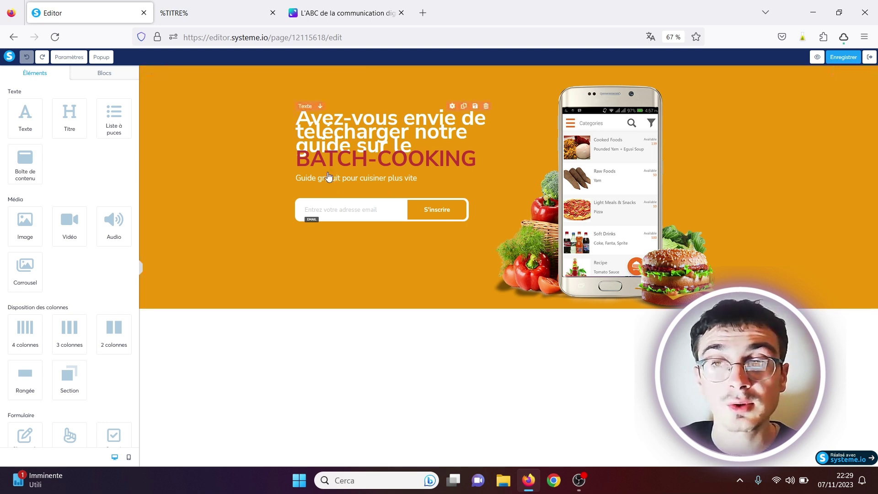
# Step: Exit the editor to the funnel's settings, saving the capture page's changes
pyautogui.click(871, 63)
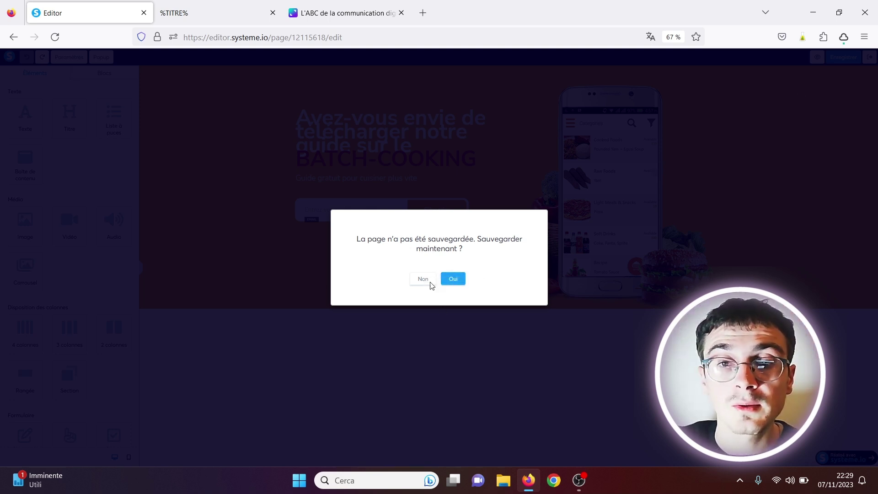
pyautogui.click(423, 279)
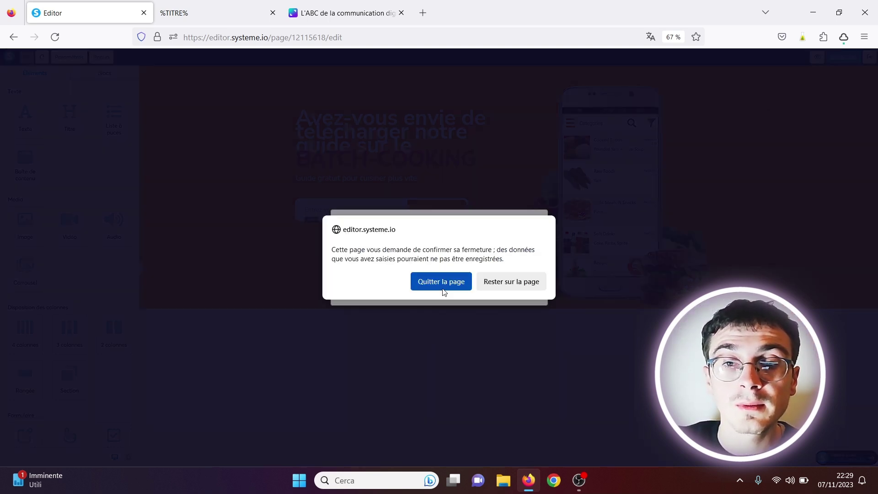
pyautogui.click(511, 282)
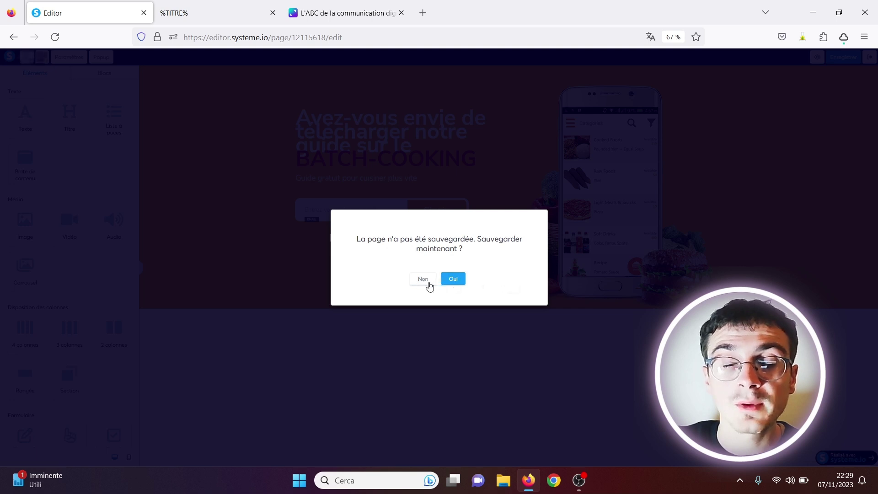
pyautogui.click(453, 283)
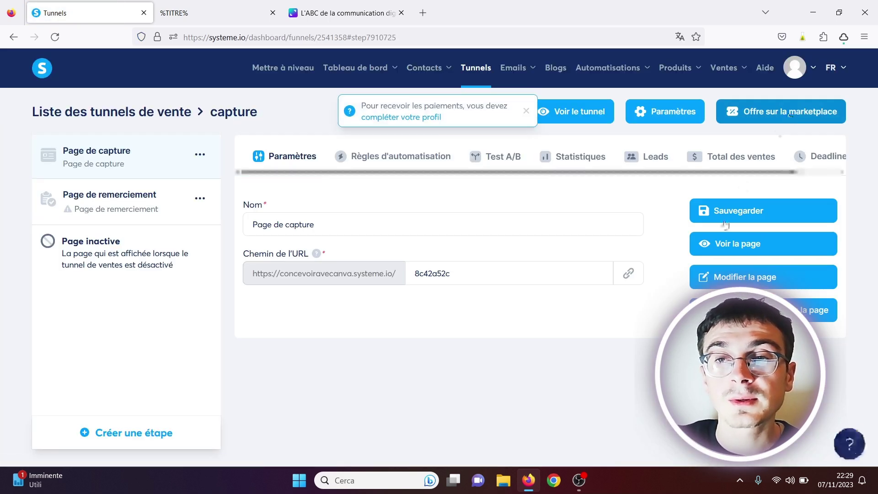
# Step: View the published capture page from the funnel, close it, and reopen the page in the editor
pyautogui.click(747, 249)
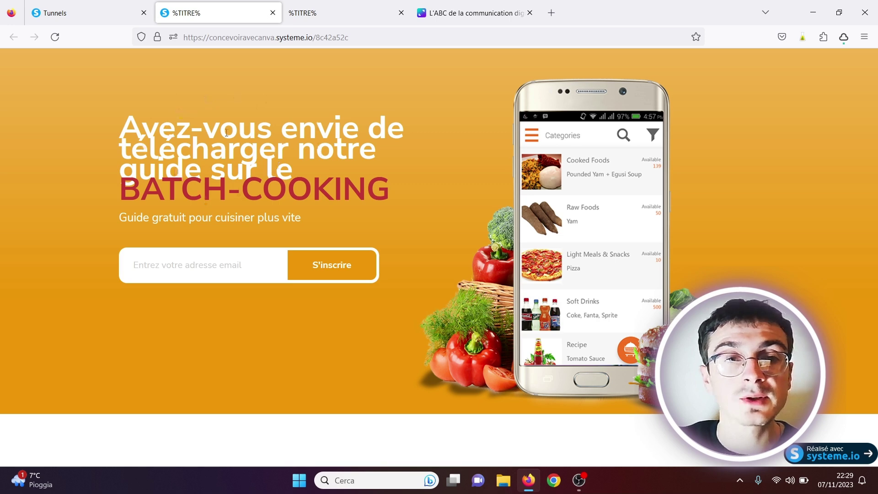
pyautogui.click(272, 13)
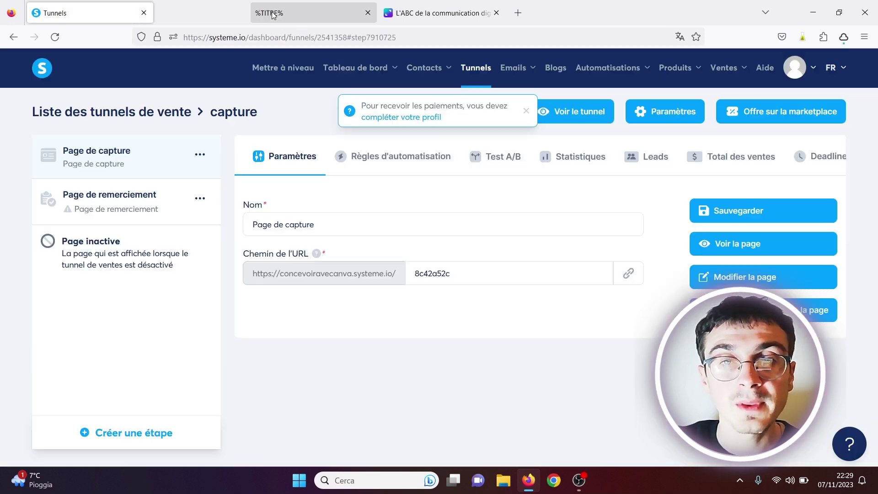
pyautogui.click(720, 277)
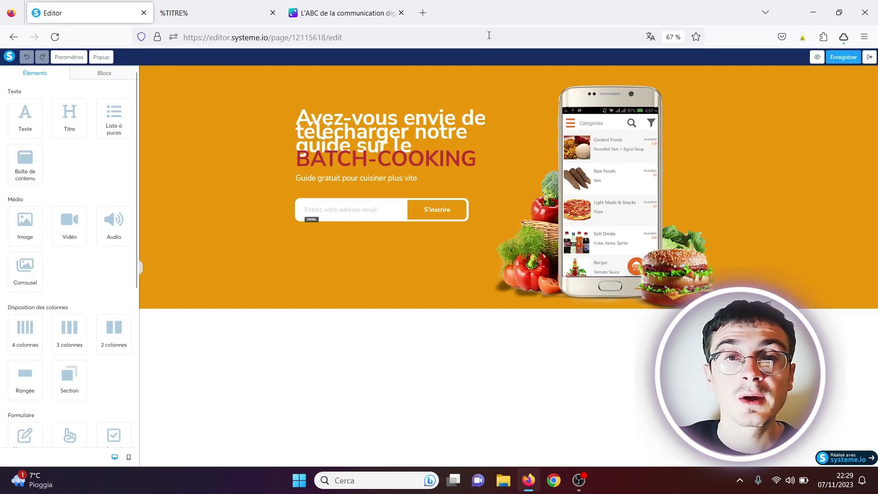
# Step: Examine the settings of the sign-up form's email field and of its "S'inscrire" button
pyautogui.click(373, 211)
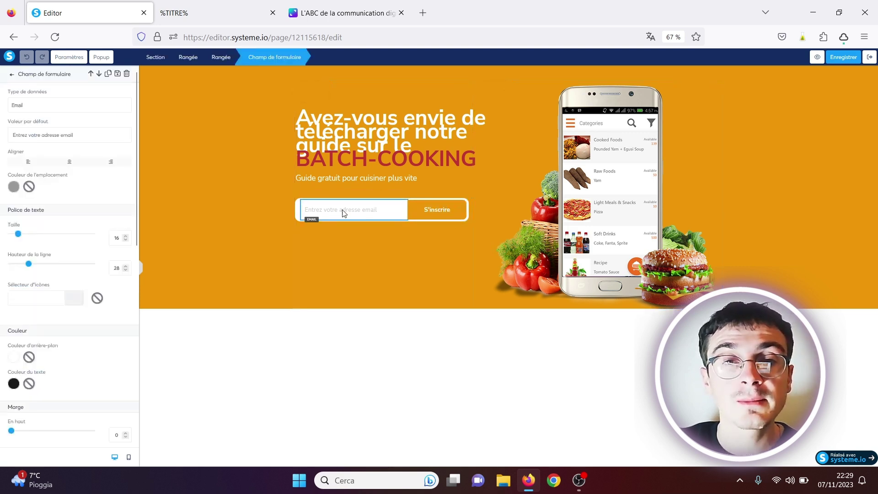
pyautogui.click(432, 208)
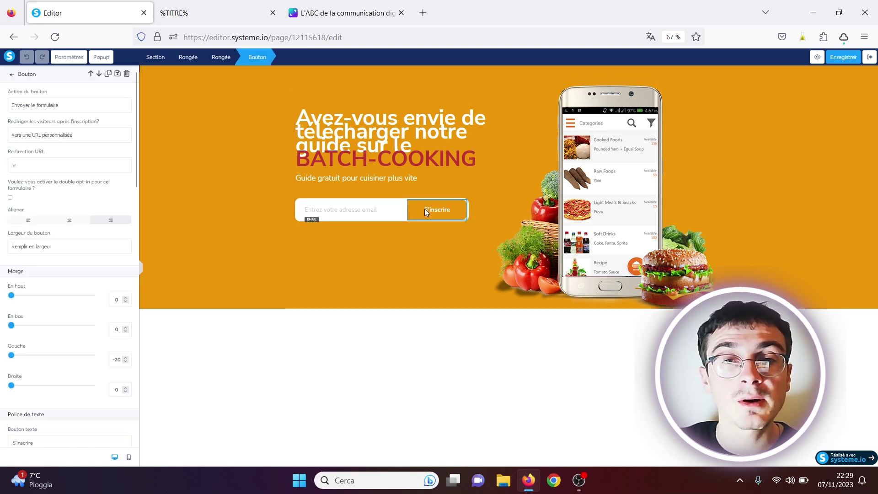
pyautogui.press('Escape')
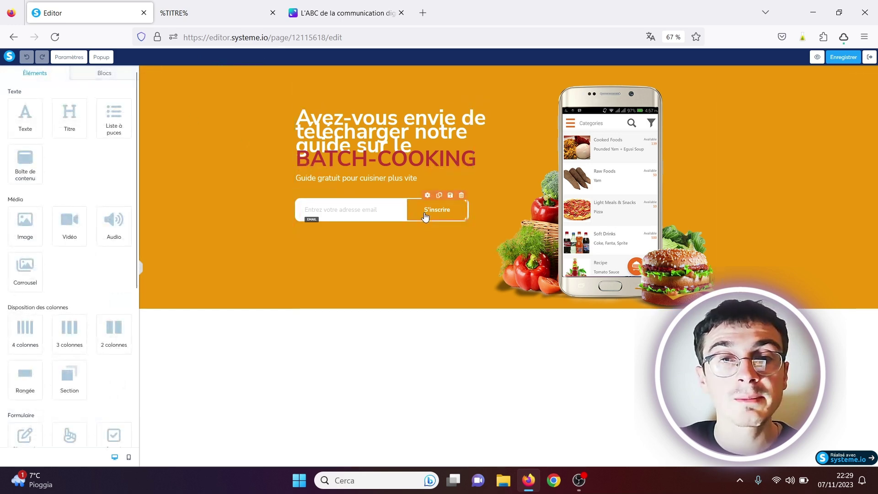
pyautogui.click(415, 207)
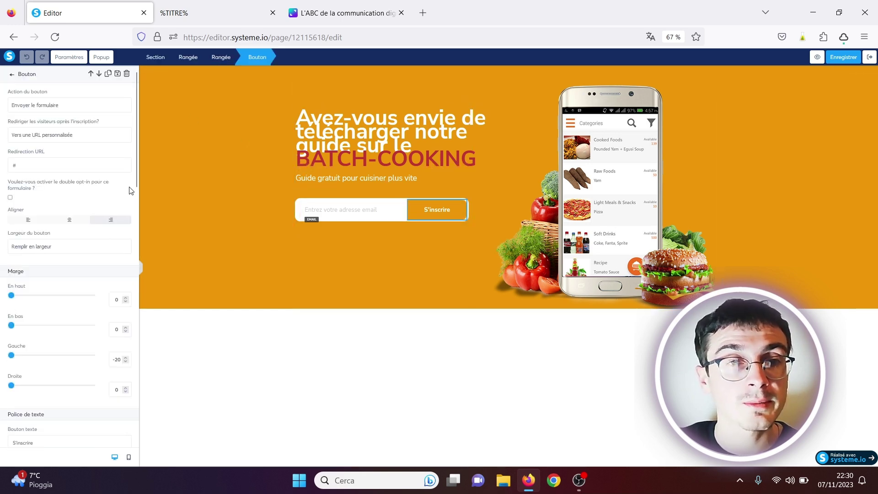
pyautogui.moveTo(137, 173); pyautogui.dragTo(136, 87)
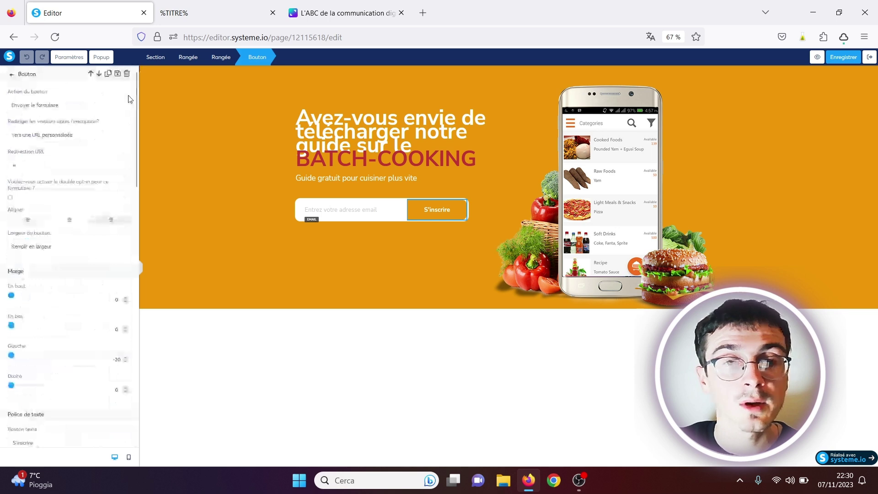
pyautogui.press('Escape')
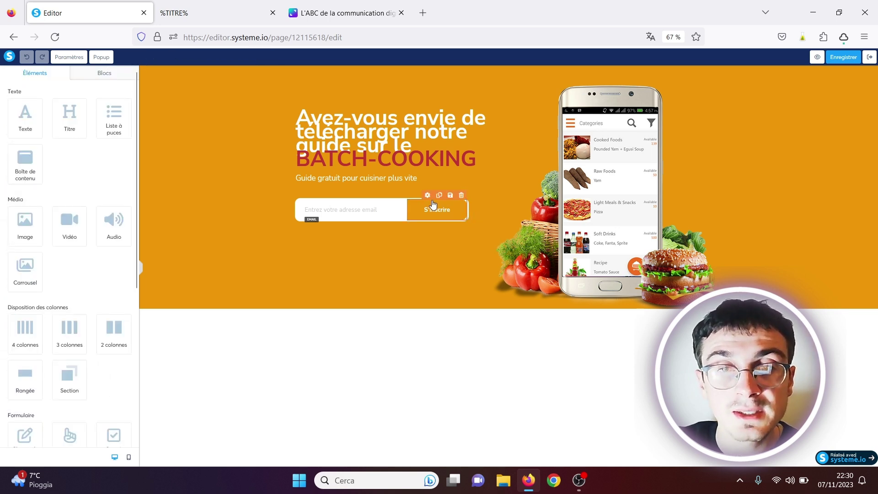
pyautogui.click(427, 195)
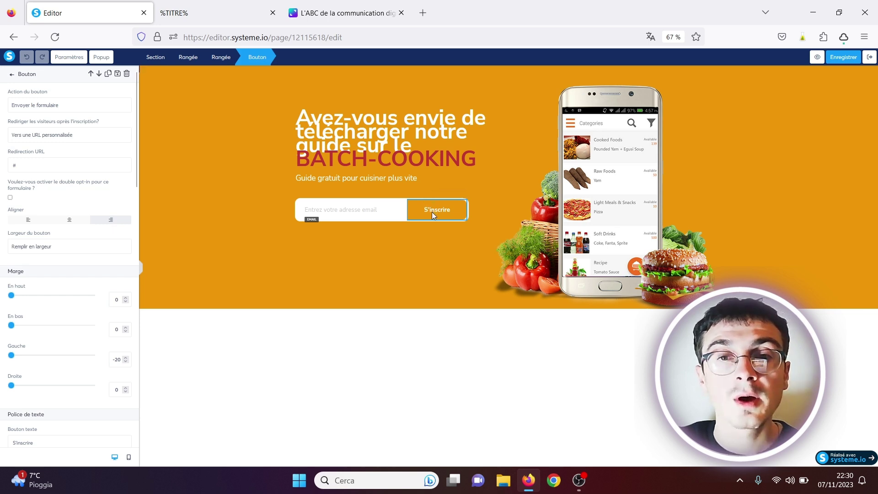
pyautogui.click(432, 213)
pyautogui.click(427, 196)
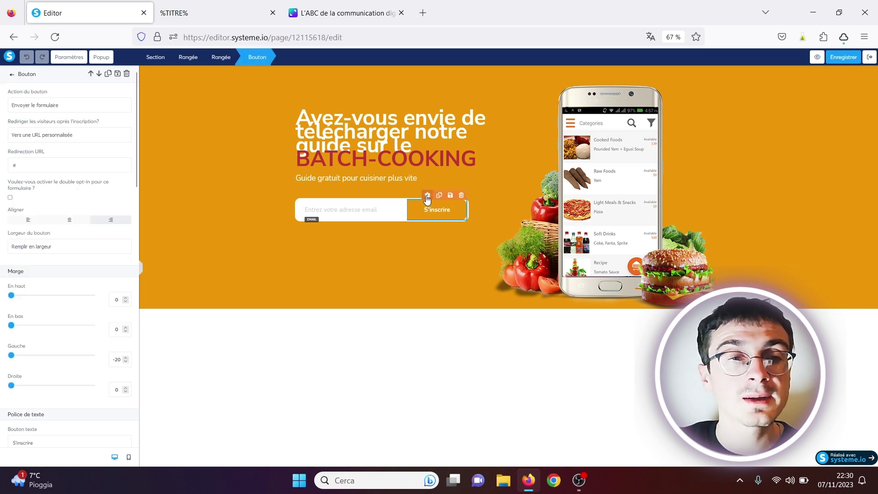
pyautogui.click(453, 289)
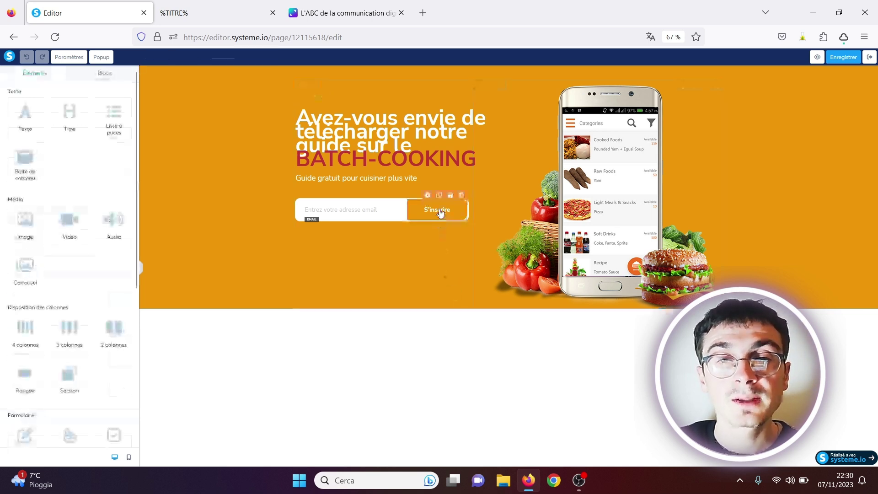
pyautogui.click(439, 210)
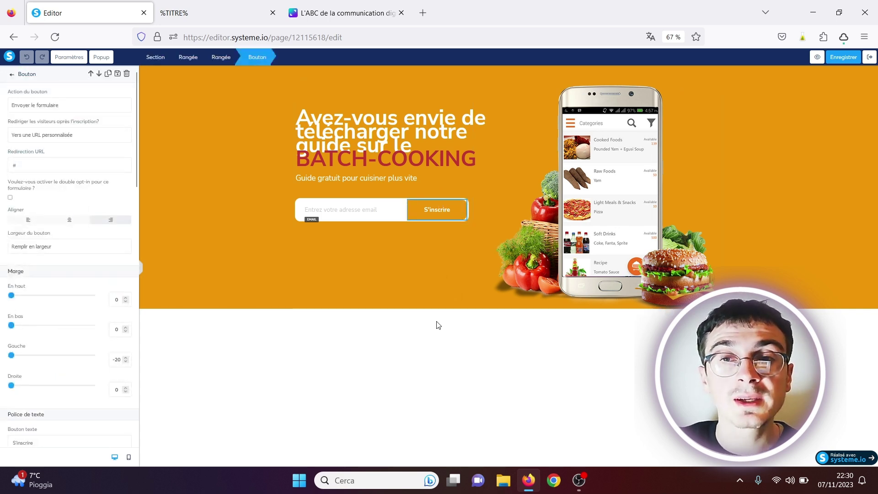
pyautogui.click(232, 323)
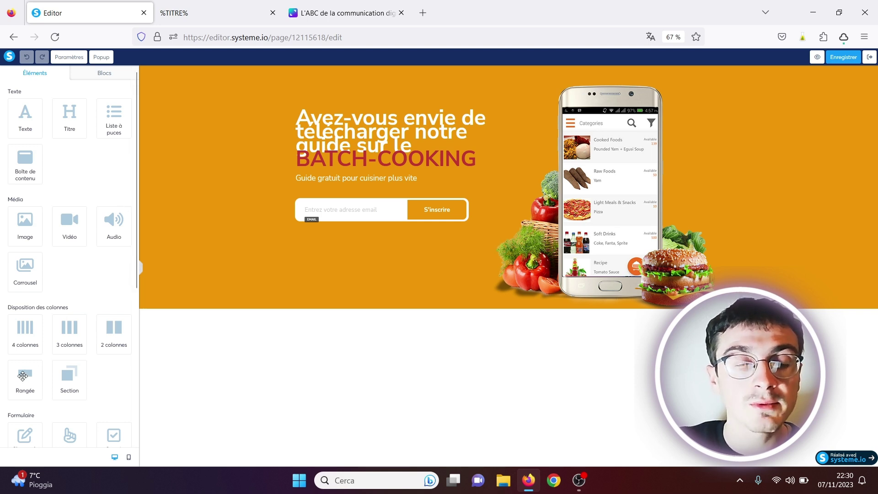
# Step: Add a full-width row below the orange hero section and insert a three-column layout above it
pyautogui.moveTo(25, 378); pyautogui.dragTo(204, 330)
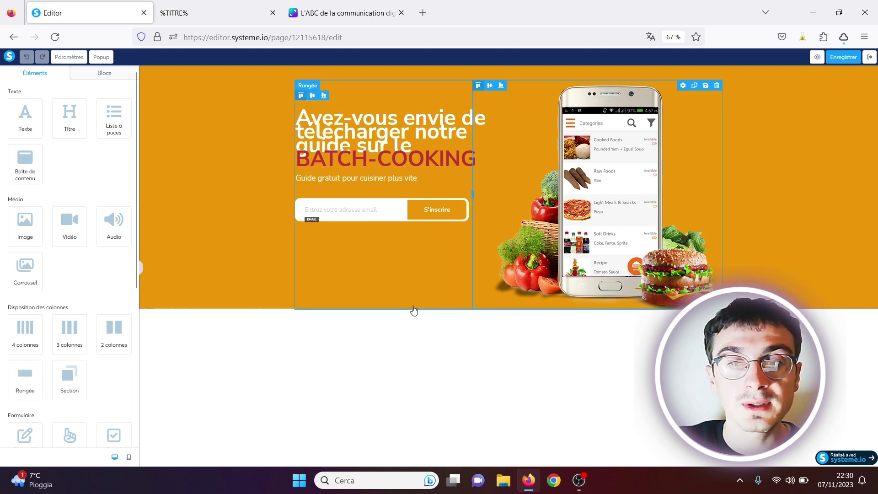
pyautogui.moveTo(26, 379); pyautogui.dragTo(228, 310)
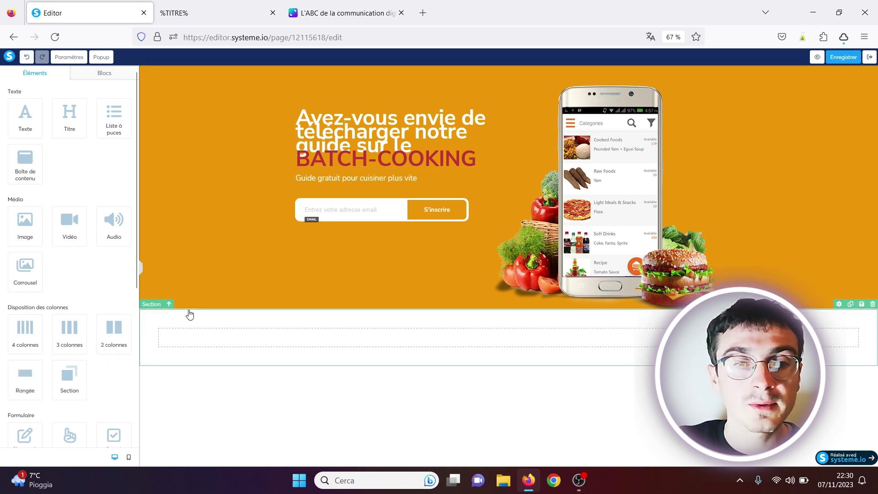
pyautogui.moveTo(65, 332); pyautogui.dragTo(229, 325)
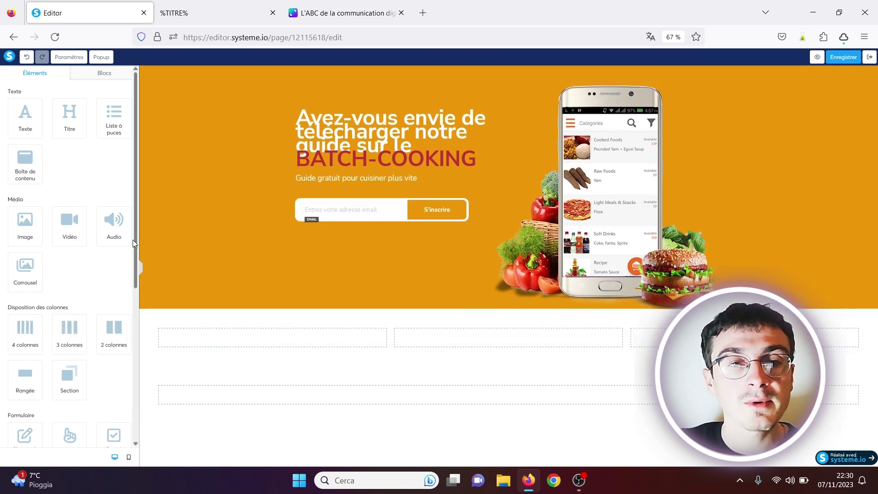
# Step: Place a Twitter share button, a button and Facebook comments in the three columns, and a menu in the full-width row beneath
pyautogui.scroll(-5, 84, 216)
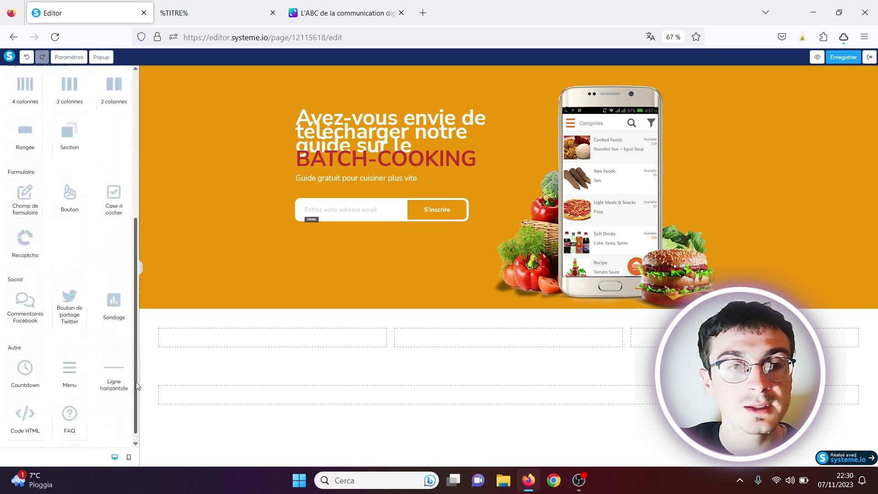
pyautogui.moveTo(74, 179); pyautogui.dragTo(462, 344)
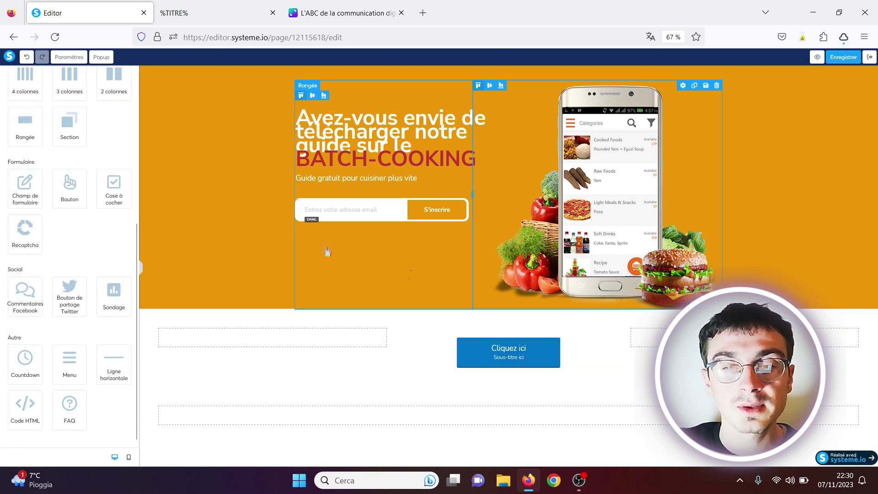
pyautogui.moveTo(64, 298); pyautogui.dragTo(232, 345)
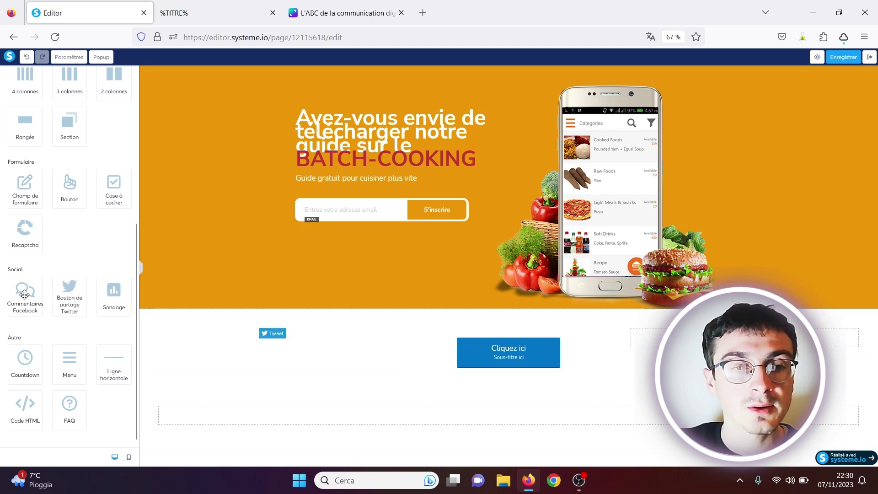
pyautogui.moveTo(24, 294); pyautogui.dragTo(647, 339)
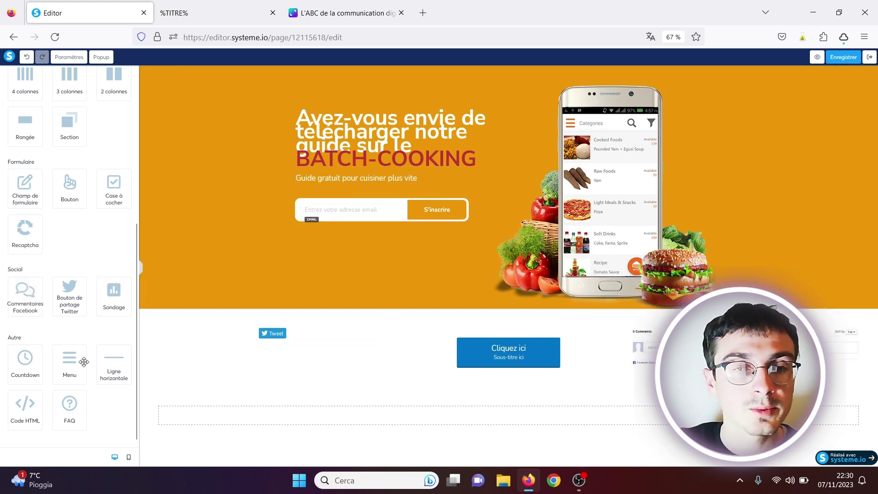
pyautogui.moveTo(67, 357); pyautogui.dragTo(343, 414)
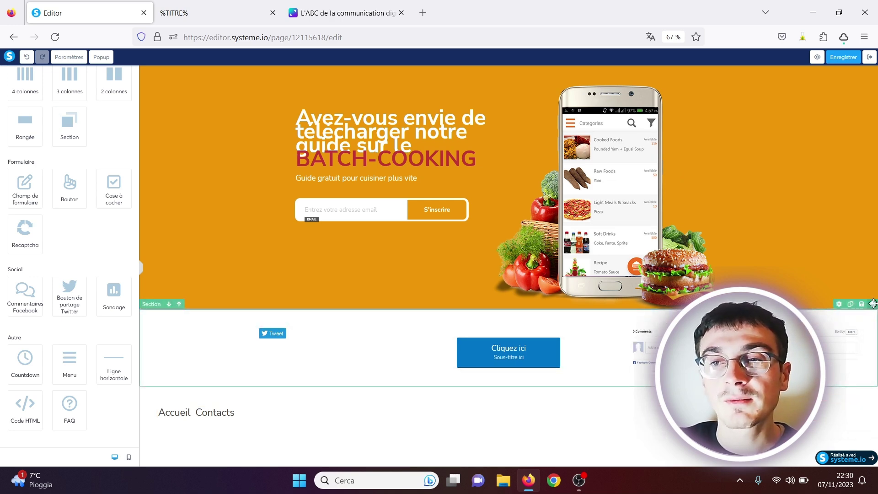
# Step: Delete the three-column section and the menu section below the orange hero section
pyautogui.click(873, 304)
pyautogui.click(491, 276)
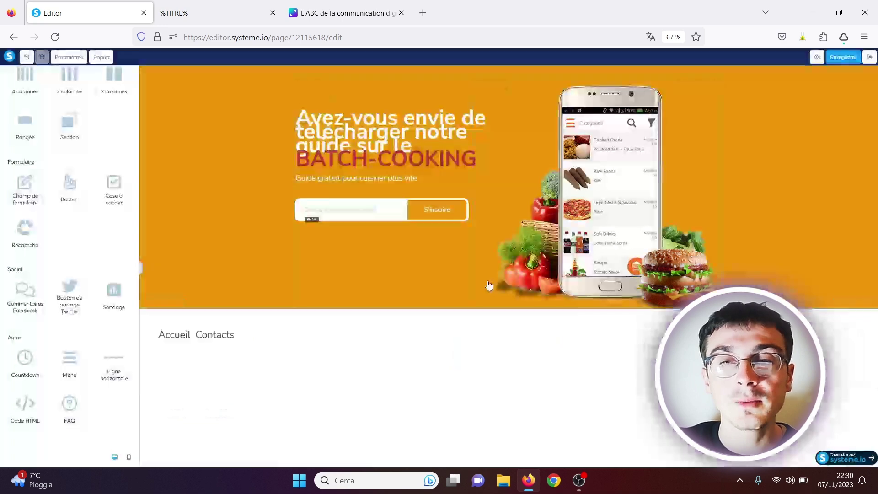
pyautogui.click(872, 304)
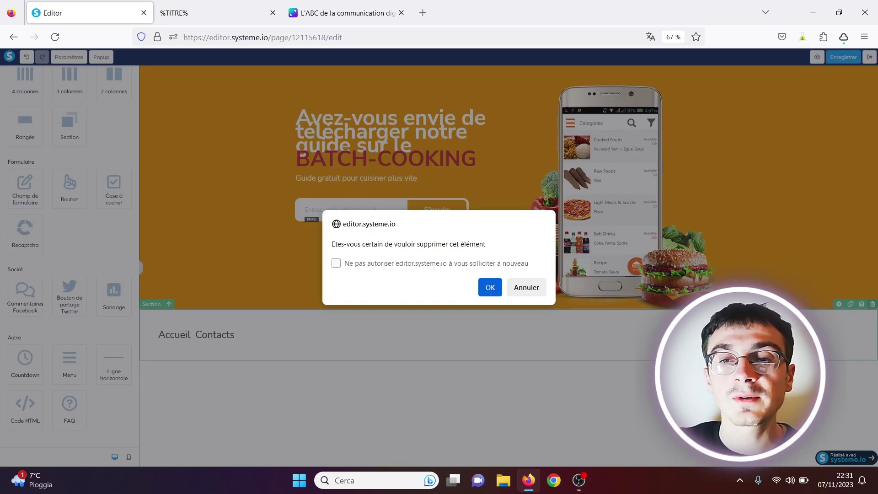
pyautogui.click(489, 291)
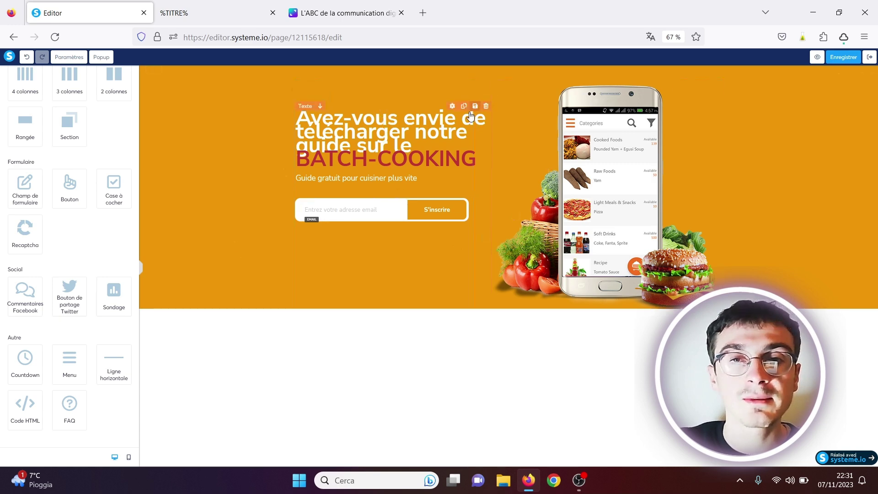
# Step: Delete the batch-cooking heading and the sign-up form's "S'inscrire" button from the hero section
pyautogui.click(486, 107)
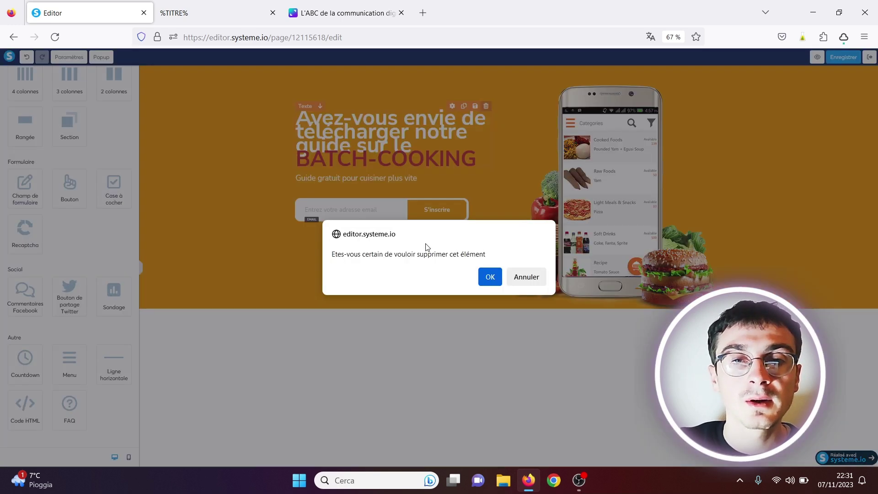
pyautogui.click(488, 278)
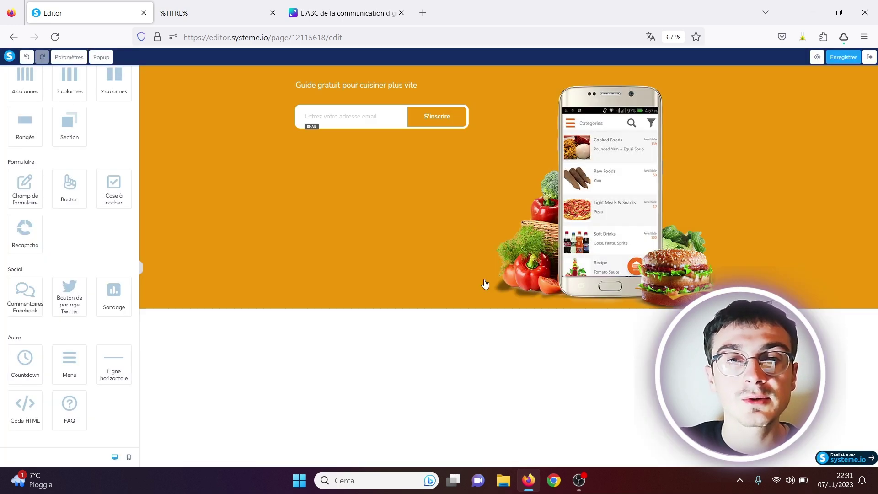
pyautogui.click(462, 103)
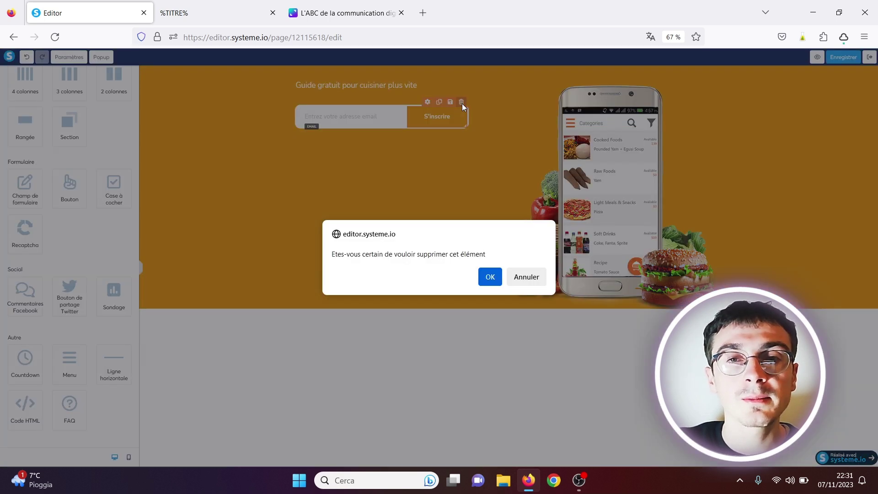
pyautogui.click(487, 278)
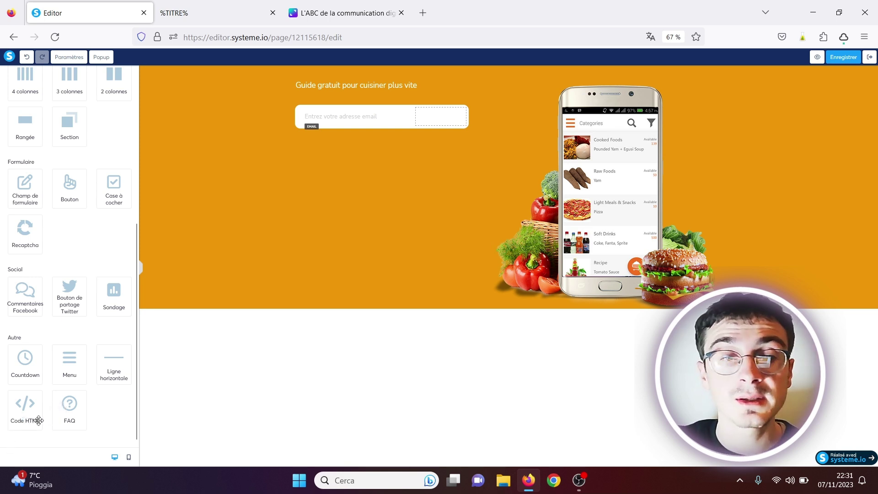
# Step: Add a countdown at the bottom of the orange hero section and try to place a video element below it
pyautogui.click(28, 360)
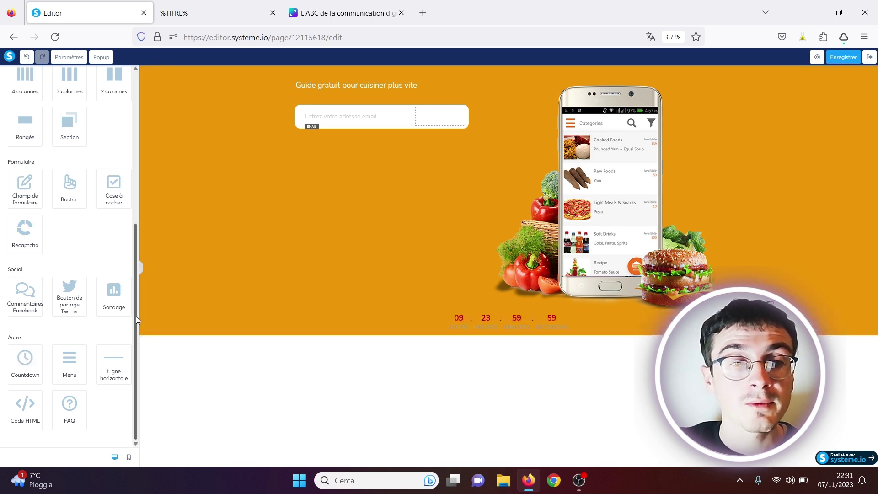
pyautogui.moveTo(136, 316); pyautogui.dragTo(38, 241)
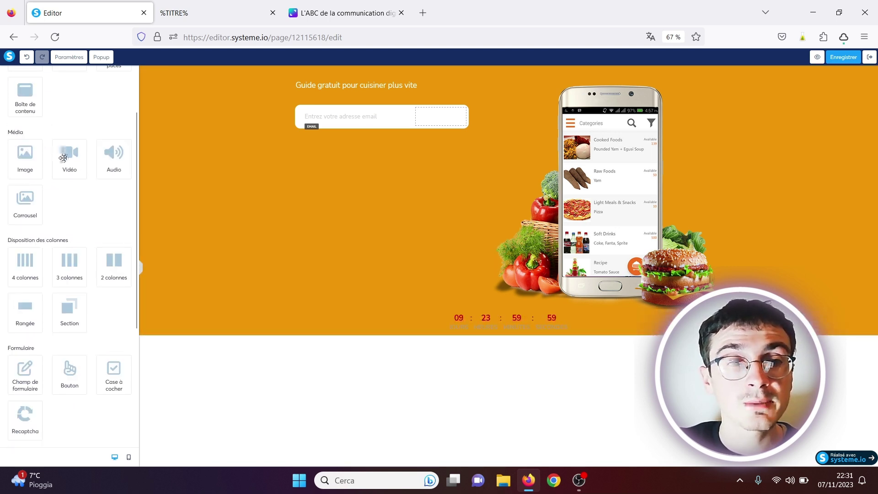
pyautogui.moveTo(66, 157); pyautogui.dragTo(191, 343)
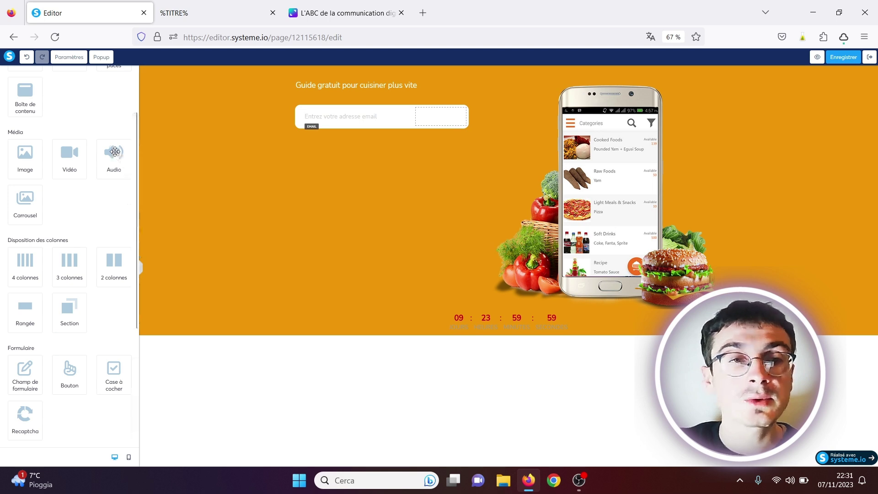
pyautogui.moveTo(137, 125); pyautogui.dragTo(136, 83)
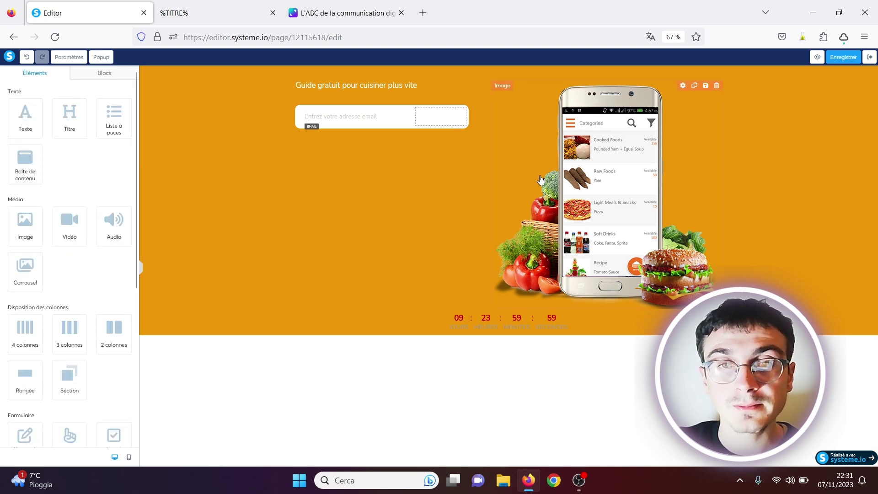
# Step: Exit the page editor, return to the funnel list and deactivate the "capture" funnel
pyautogui.click(870, 56)
pyautogui.click(456, 277)
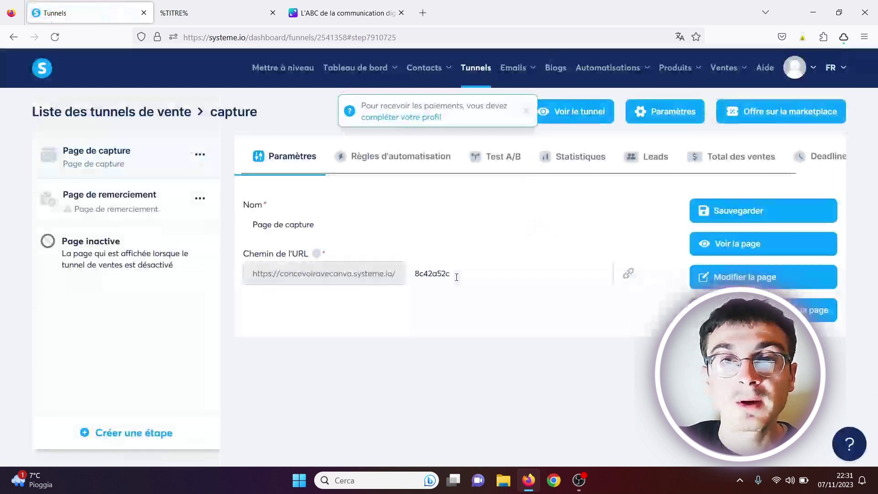
pyautogui.click(474, 73)
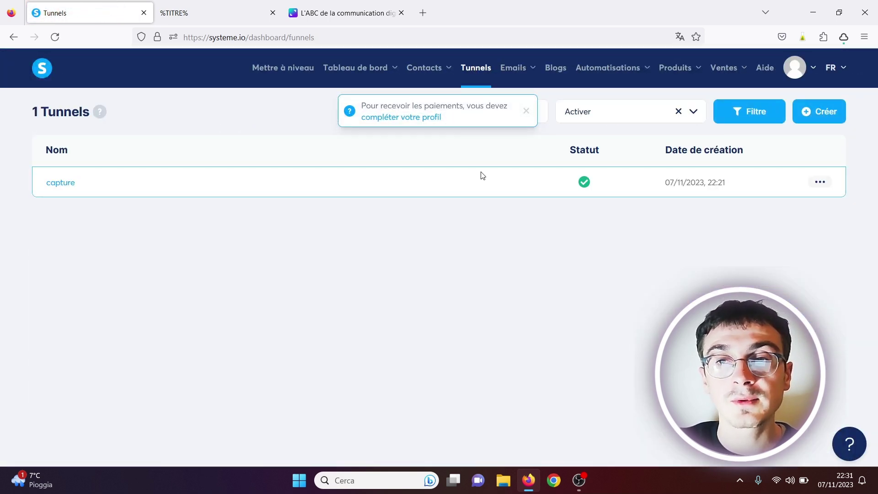
pyautogui.click(820, 182)
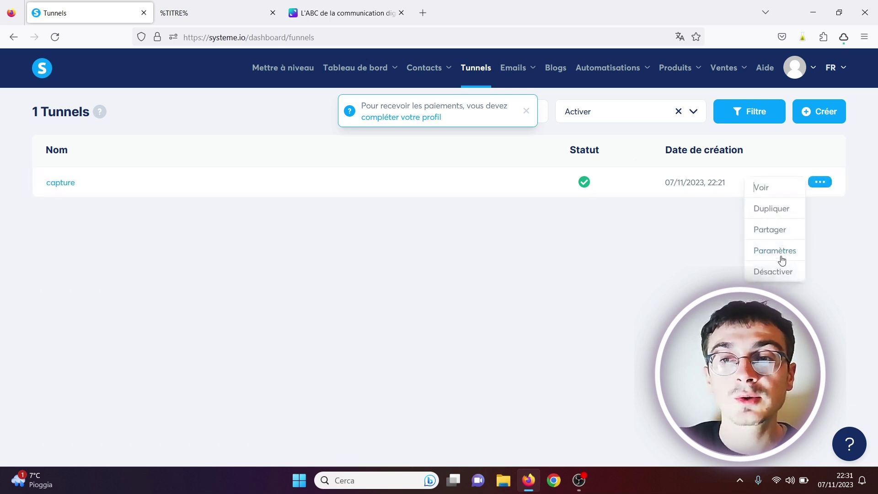
pyautogui.click(772, 272)
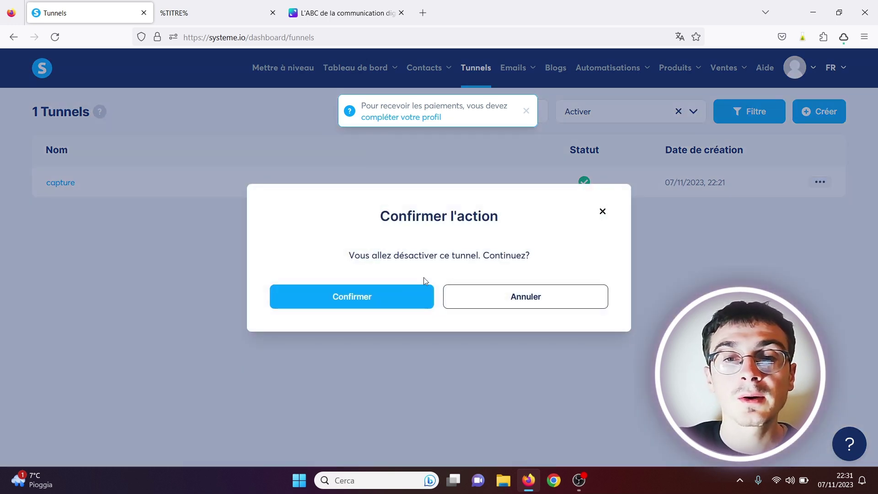
pyautogui.click(394, 295)
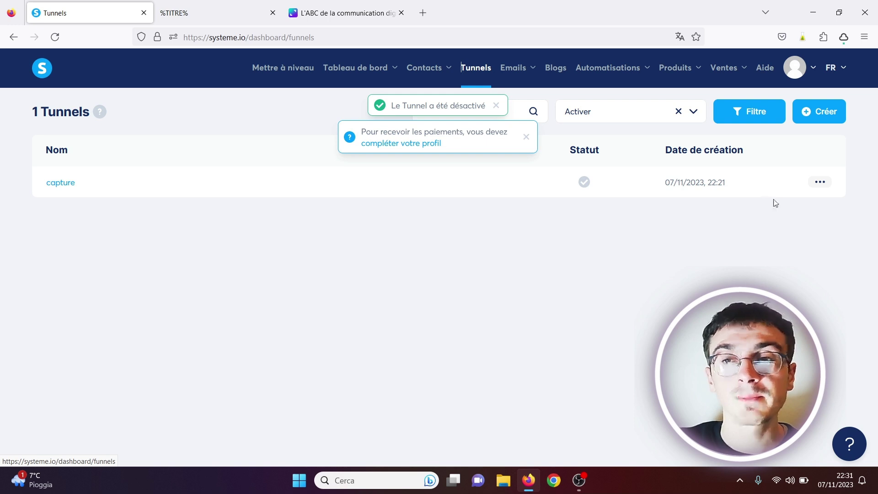
# Step: Create a new funnel named "rr" with the objective "Créer une audience"
pyautogui.click(822, 110)
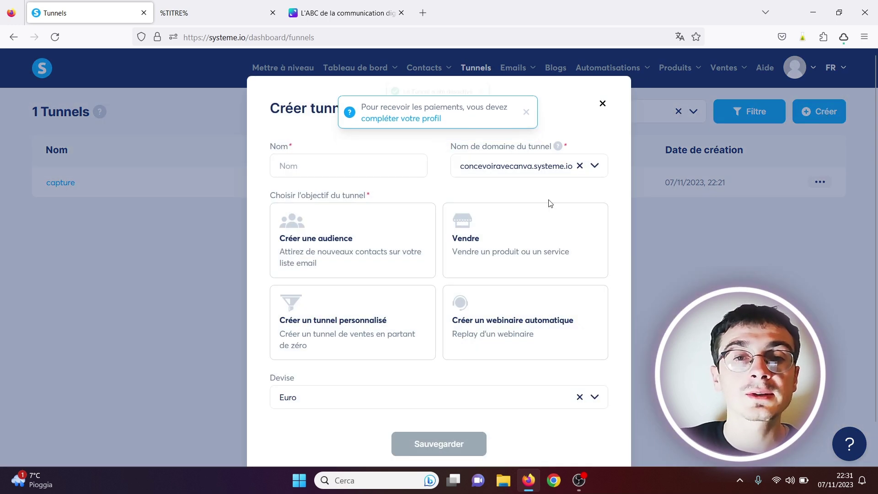
pyautogui.click(306, 161)
pyautogui.write('rr')
pyautogui.click(336, 229)
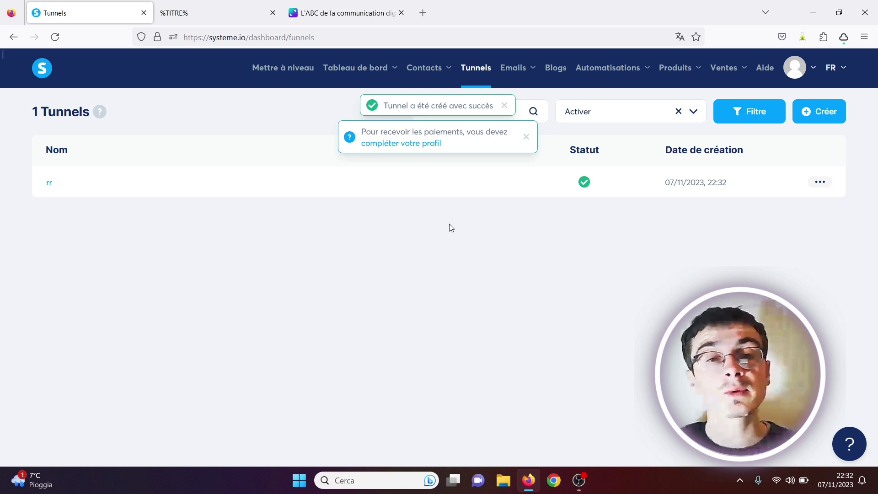
# Step: Open the "rr" funnel and choose the "Transformez votre maison en l'espace de vos rêves" template for its capture page
pyautogui.click(49, 184)
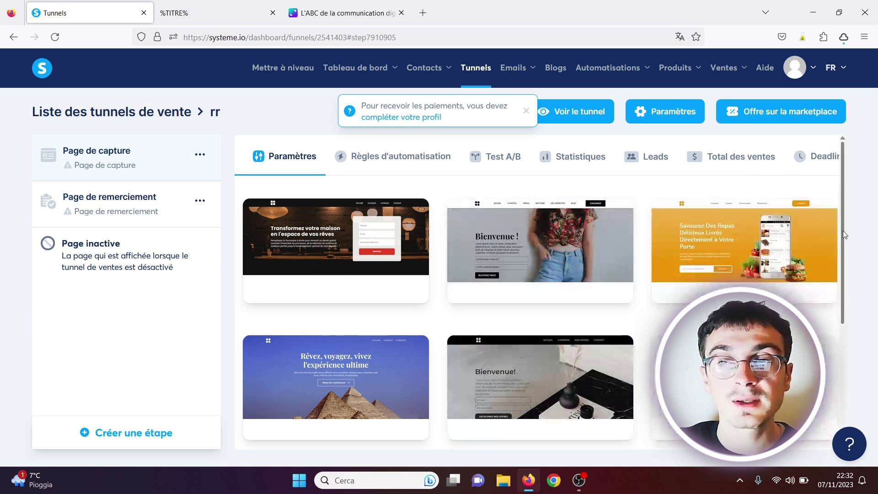
pyautogui.scroll(-2, 850, 293)
pyautogui.scroll(2, 850, 293)
pyautogui.moveTo(362, 244)
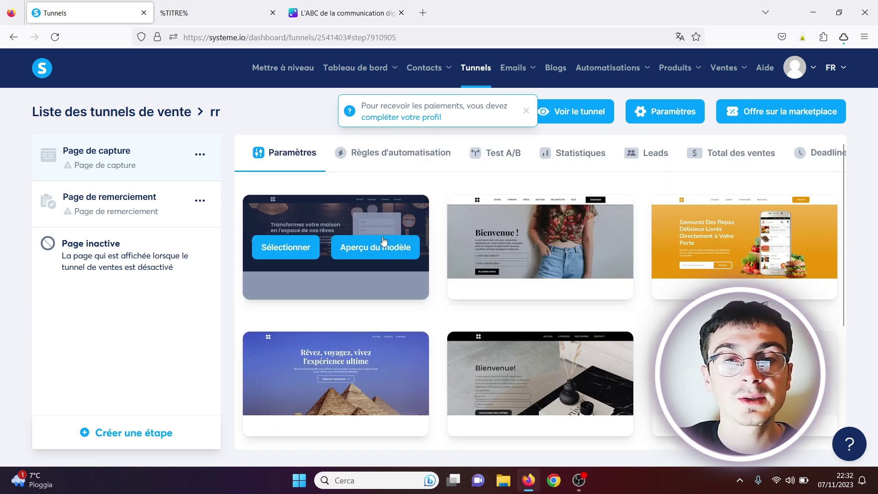
pyautogui.click(285, 249)
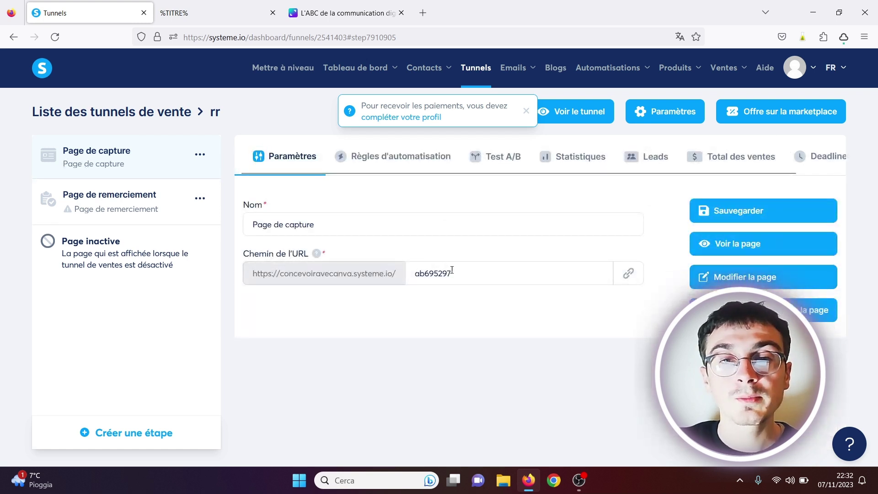
# Step: Set the capture page's URL path to "cadeau"
pyautogui.click(466, 276)
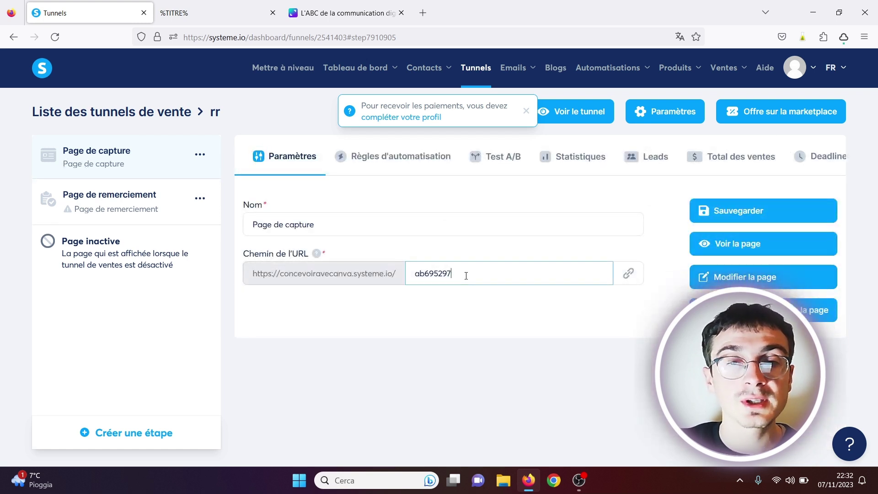
pyautogui.moveTo(466, 276); pyautogui.dragTo(405, 274)
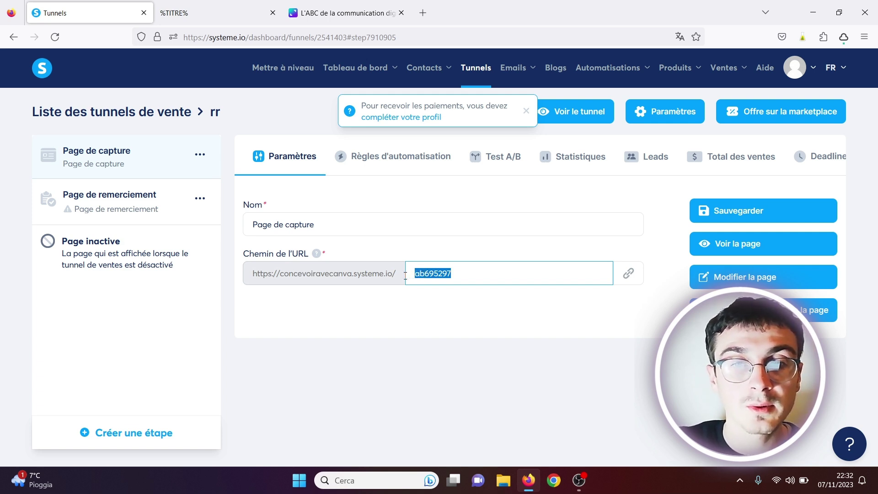
pyautogui.write('cadeau')
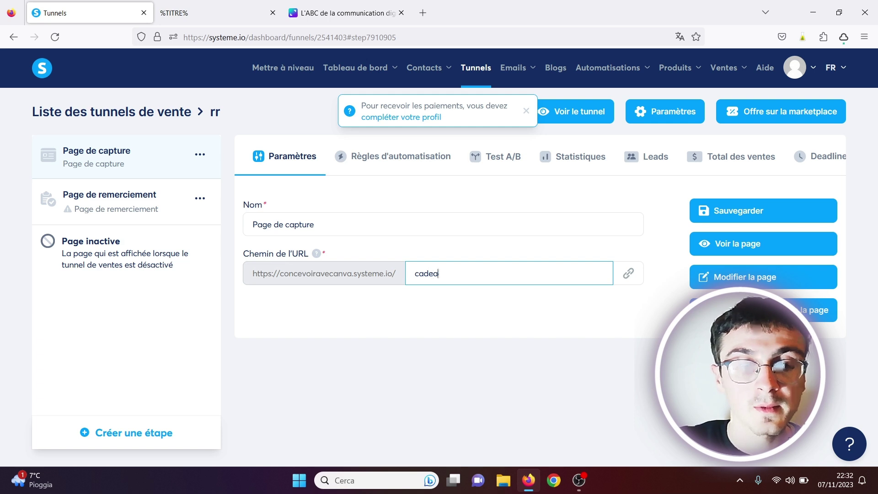
pyautogui.click(417, 313)
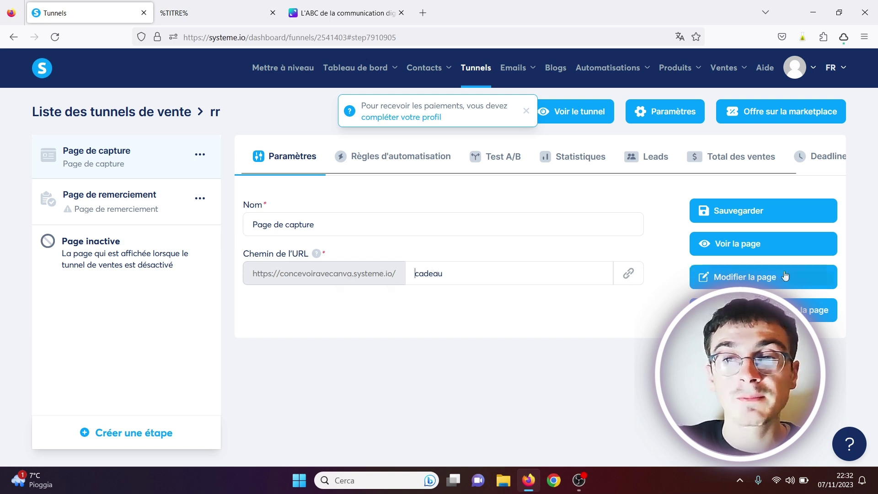
# Step: Open the new capture page in the editor and look through the template's content
pyautogui.click(755, 277)
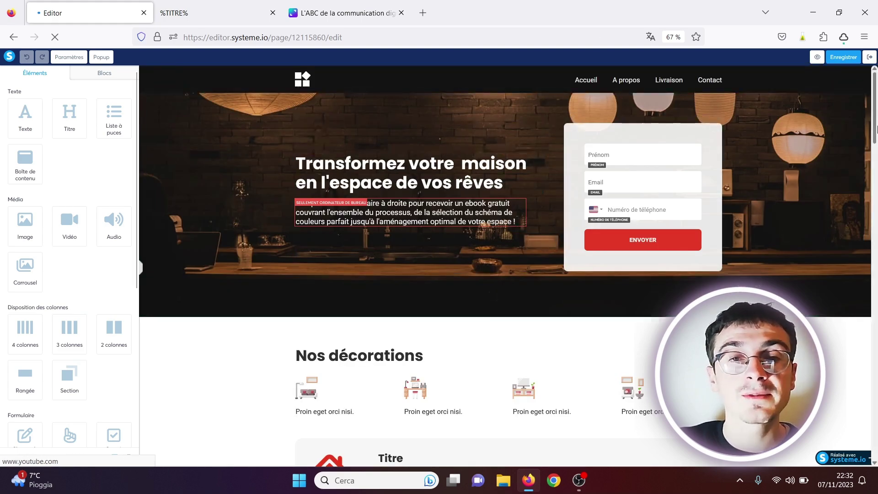
pyautogui.scroll(-5, 877, 182)
pyautogui.moveTo(877, 182); pyautogui.dragTo(877, 95)
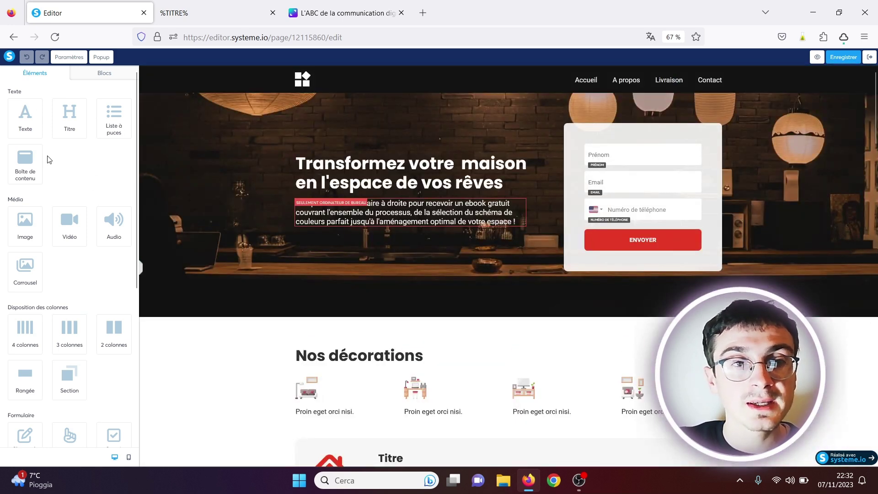
# Step: Set the page's SEO title to "Cadeau" in the page settings and review the remaining font, background, tracking and affiliation options
pyautogui.click(70, 57)
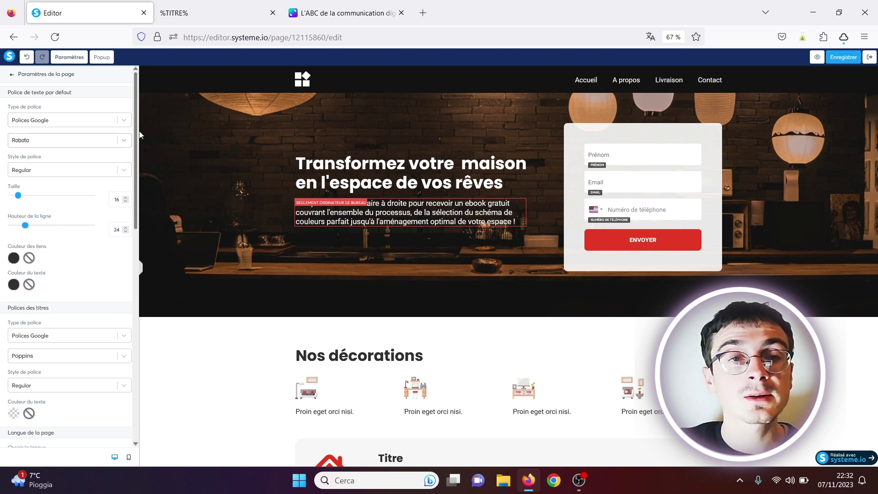
pyautogui.scroll(-3, 131, 159)
pyautogui.scroll(-7, 131, 158)
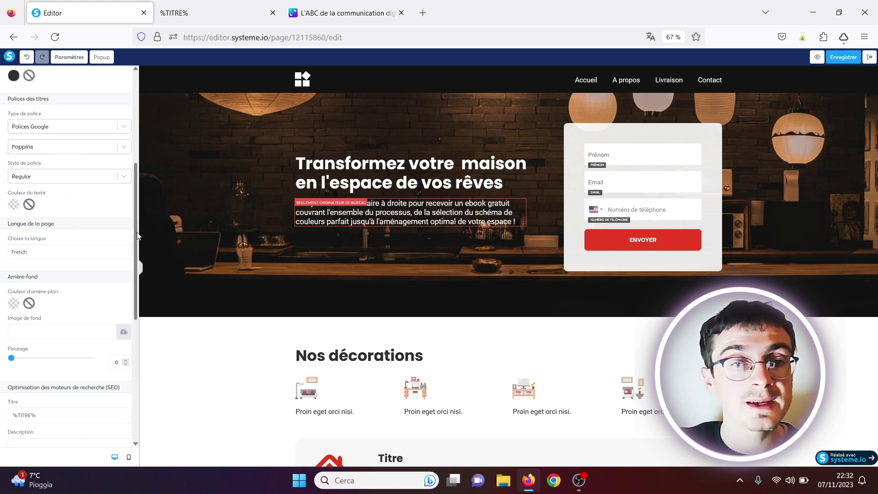
pyautogui.scroll(-6, 132, 262)
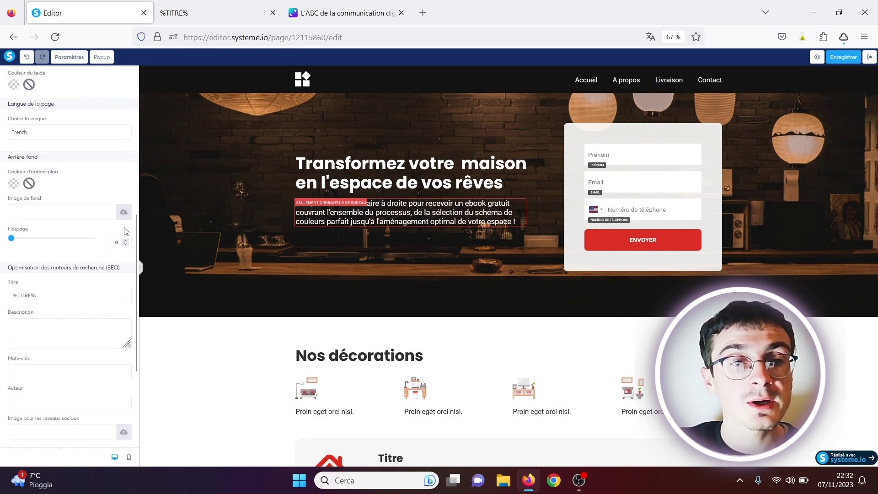
pyautogui.scroll(-3, 133, 238)
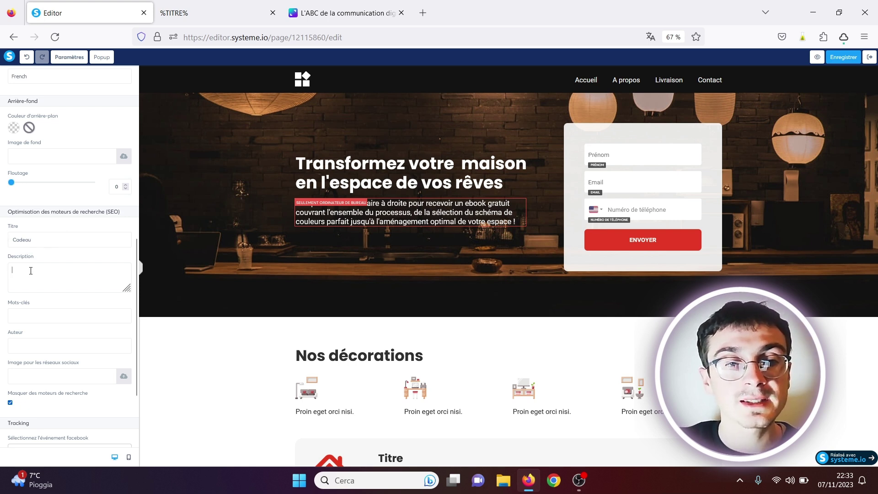
pyautogui.scroll(-3, 133, 300)
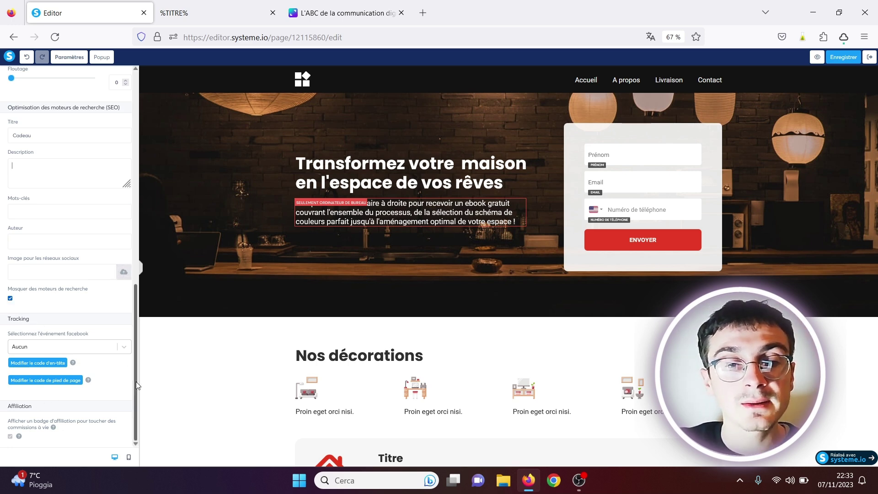
pyautogui.scroll(15, 136, 381)
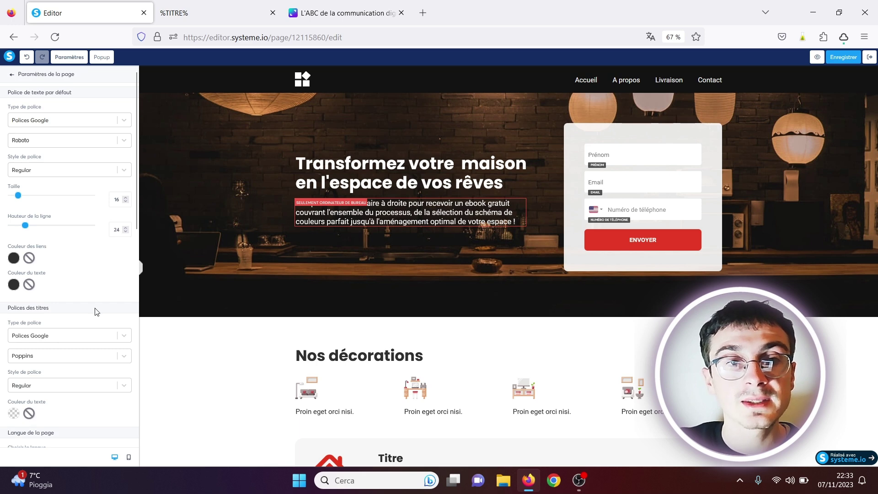
# Step: Add a popup to the capture page, saving the page before leaving the editor
pyautogui.click(102, 57)
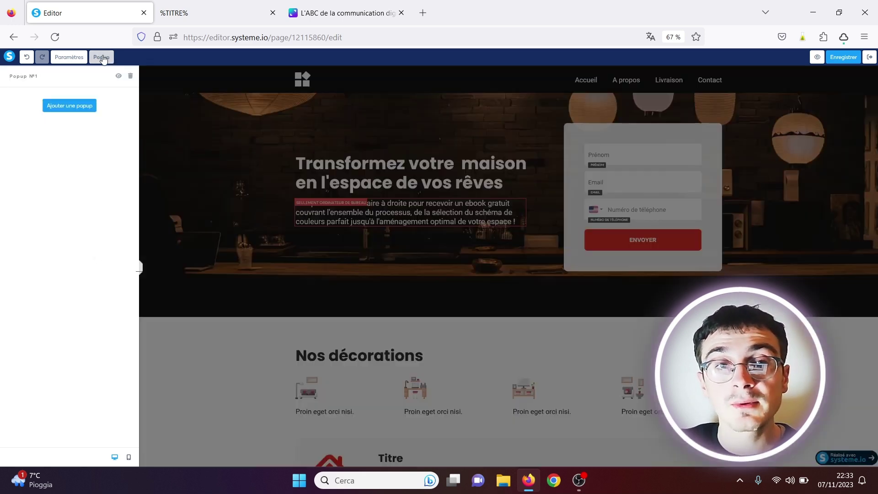
pyautogui.click(69, 108)
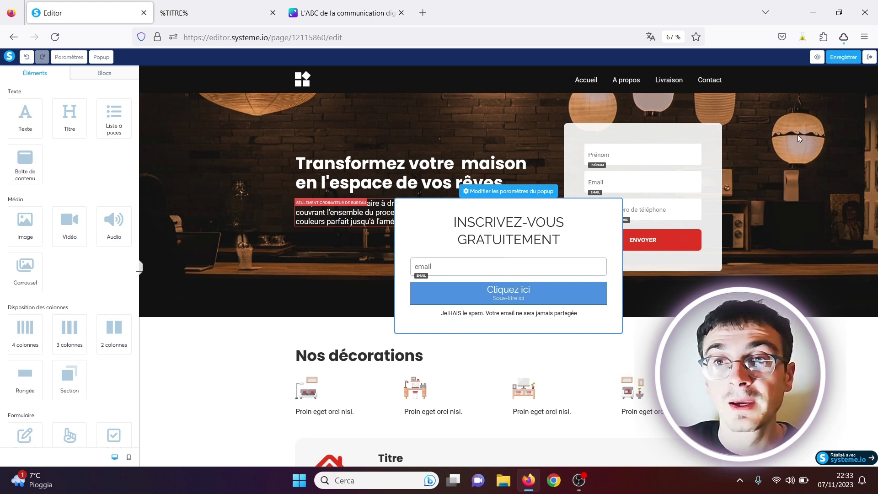
pyautogui.click(845, 64)
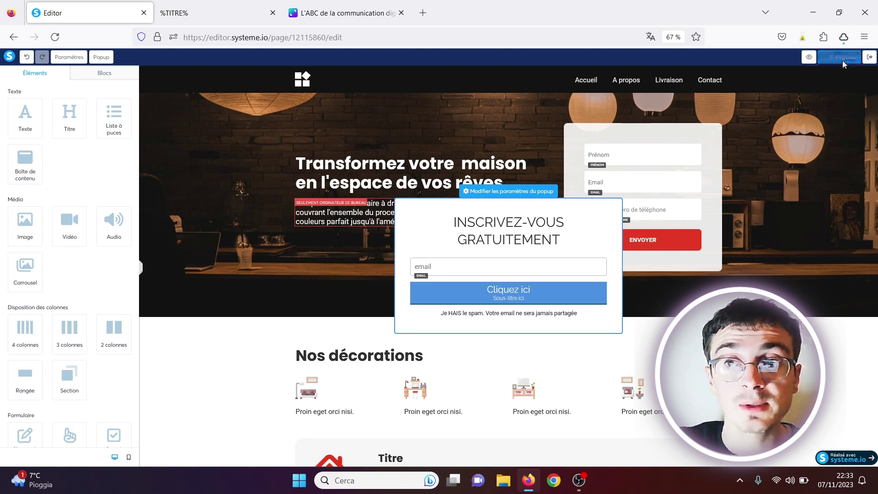
pyautogui.click(870, 57)
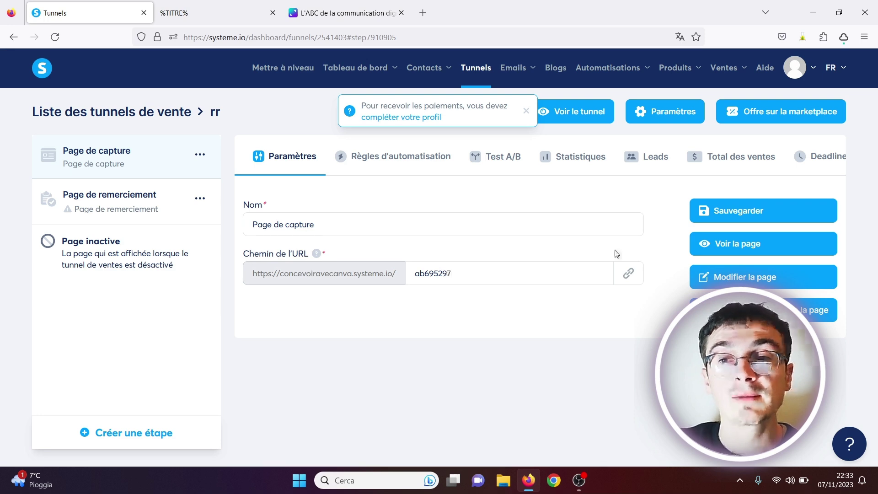
# Step: View the live capture page with its popup and close both the outdated and current page previews
pyautogui.click(761, 243)
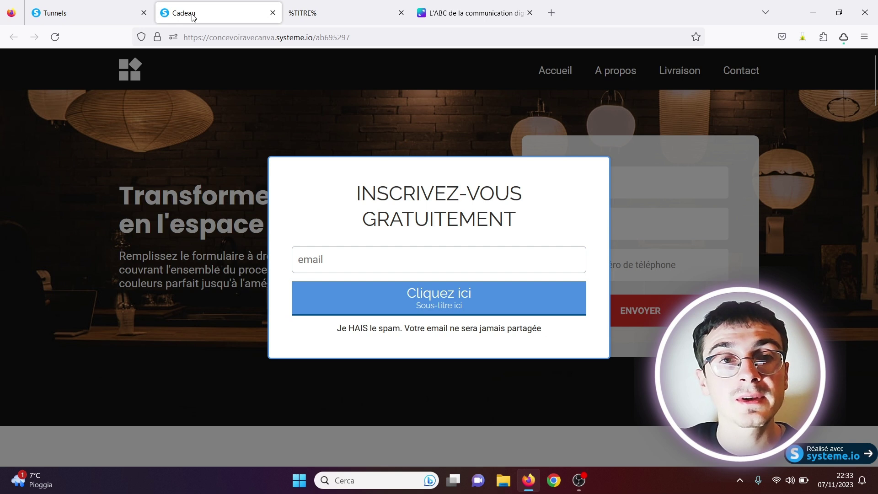
pyautogui.click(401, 13)
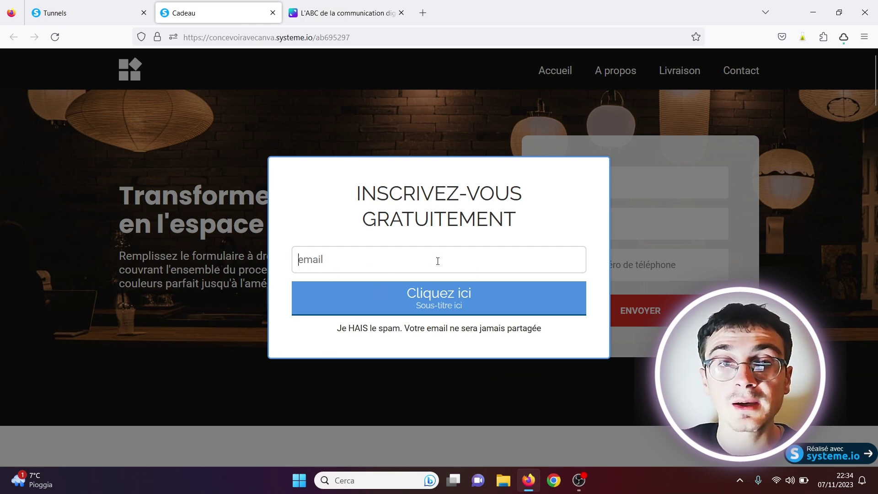
pyautogui.click(273, 13)
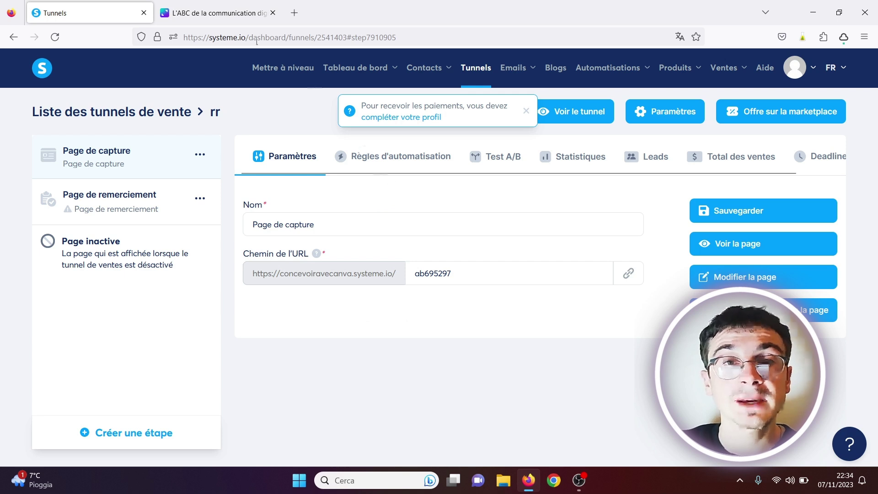
# Step: Create a contact tag named "client"
pyautogui.moveTo(424, 74)
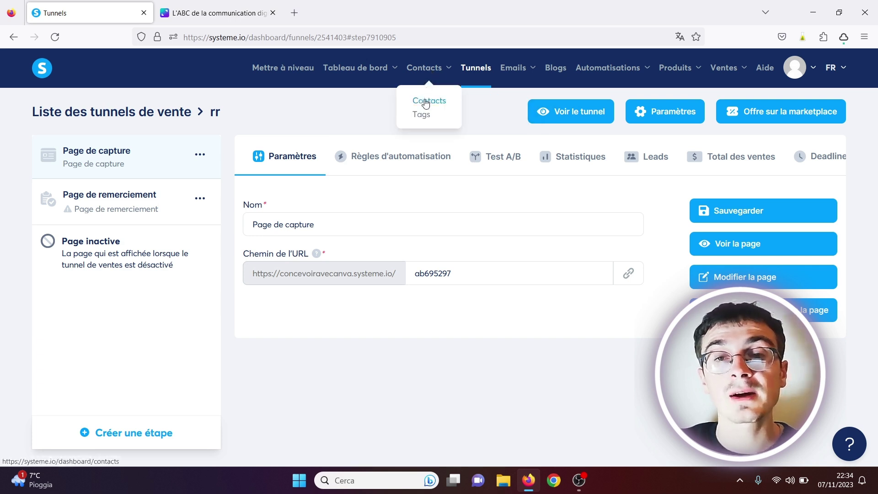
pyautogui.click(425, 102)
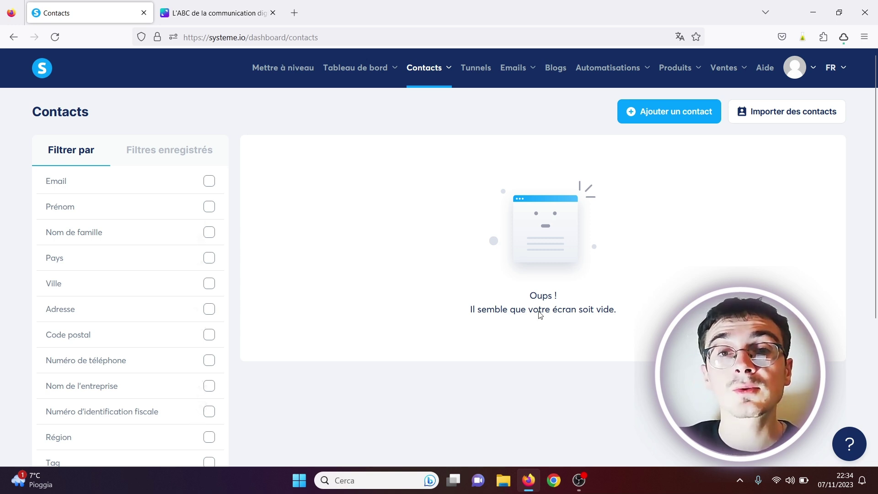
pyautogui.moveTo(438, 73)
pyautogui.click(421, 121)
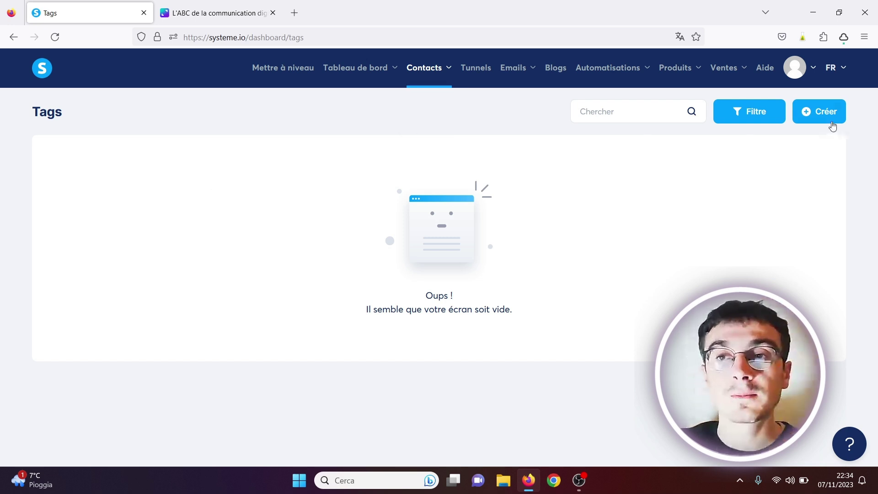
pyautogui.click(831, 121)
pyautogui.click(345, 266)
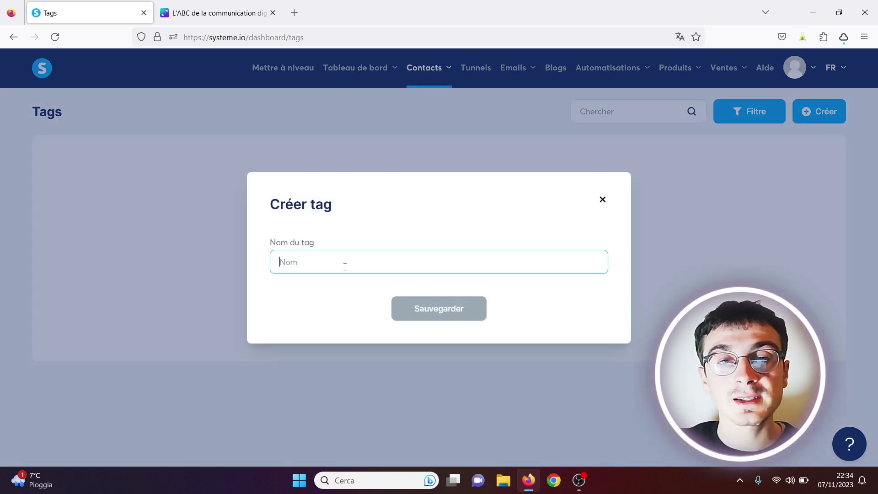
pyautogui.write('client')
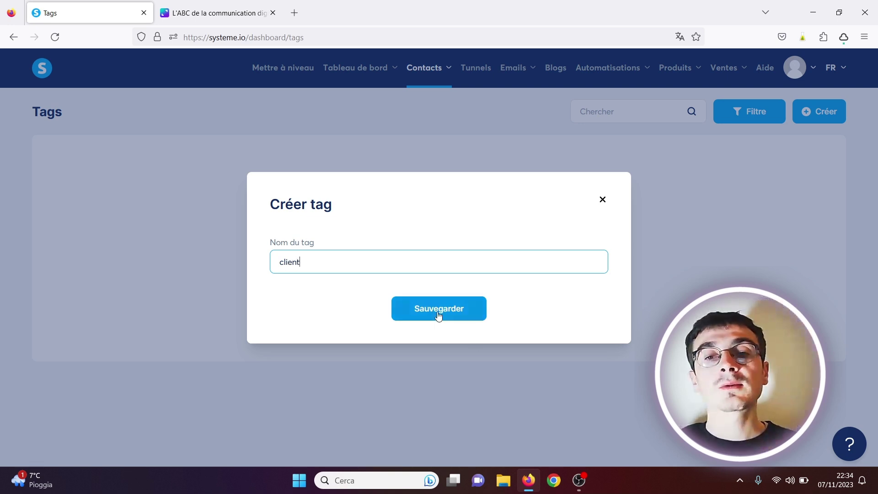
pyautogui.click(438, 311)
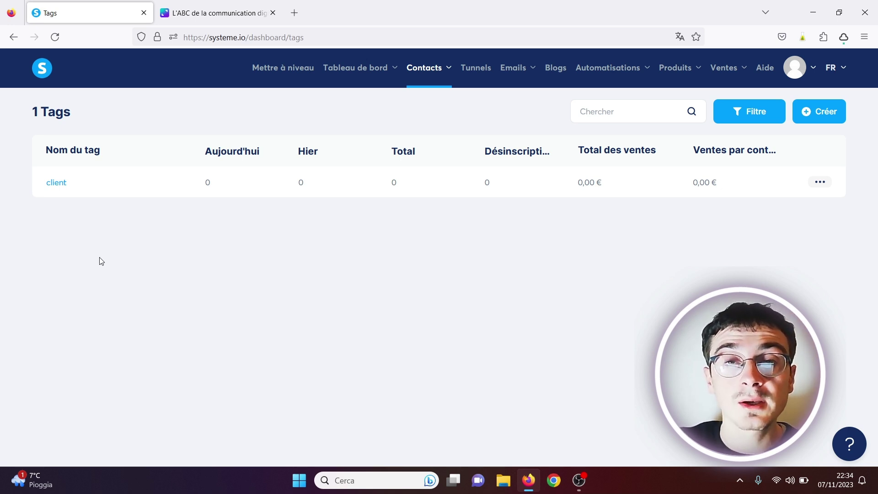
# Step: Examine the contact import page with its CSV file options and instructions, and return to the contacts list
pyautogui.moveTo(443, 60)
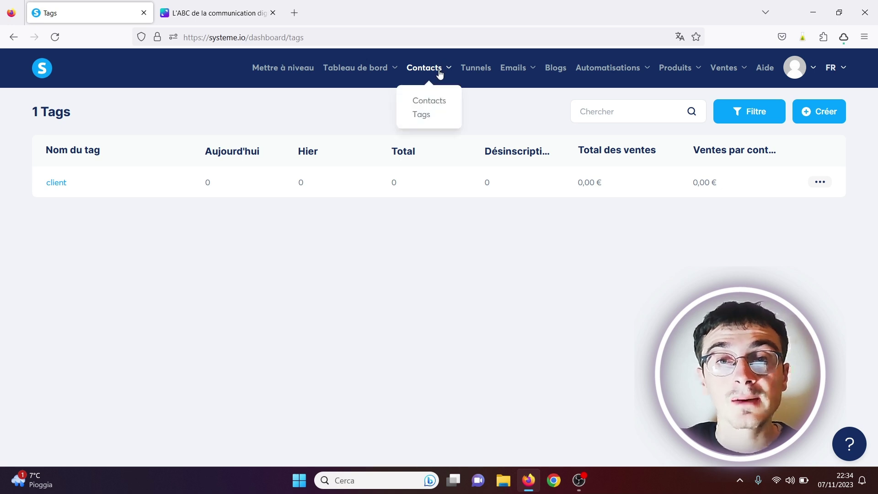
pyautogui.click(423, 101)
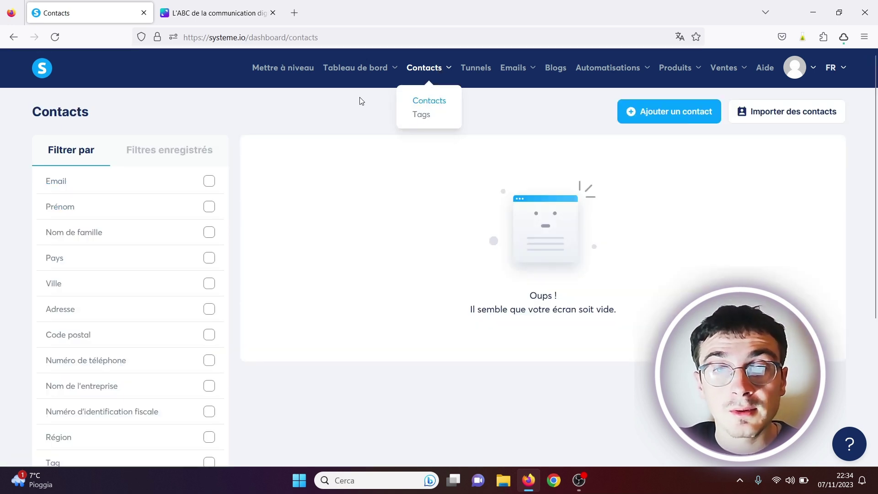
pyautogui.click(759, 110)
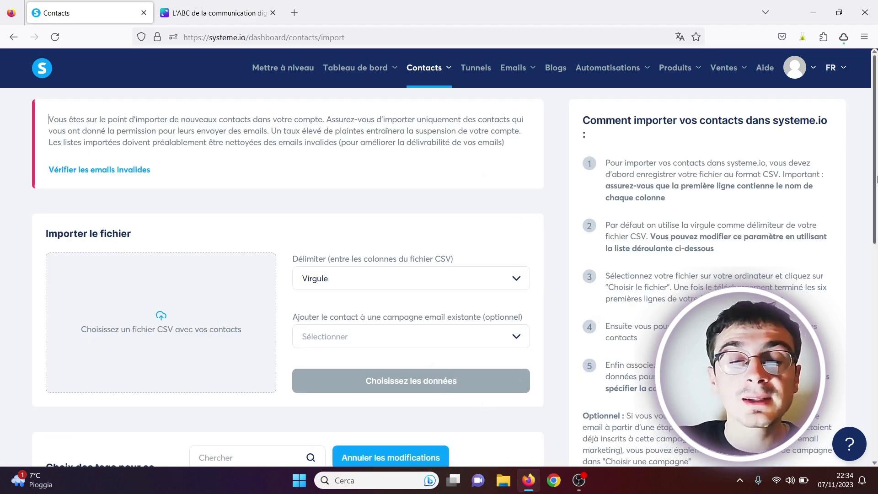
pyautogui.scroll(-6, 877, 180)
pyautogui.scroll(6, 877, 183)
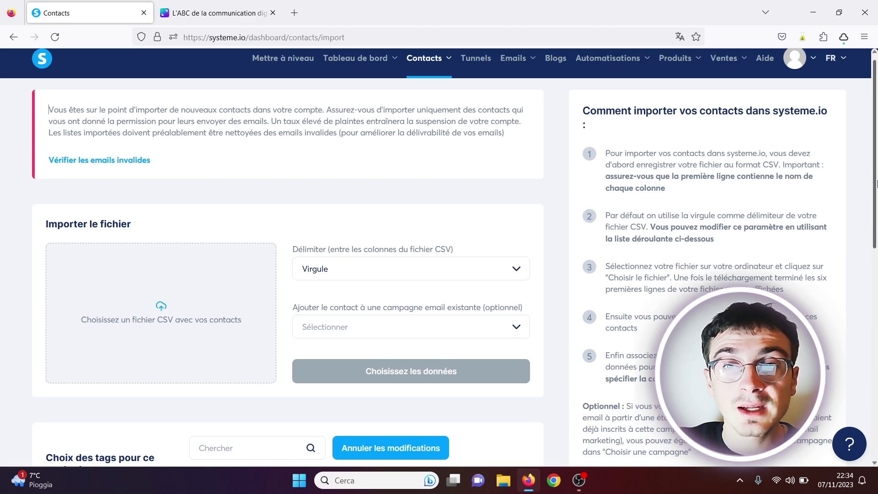
pyautogui.click(13, 37)
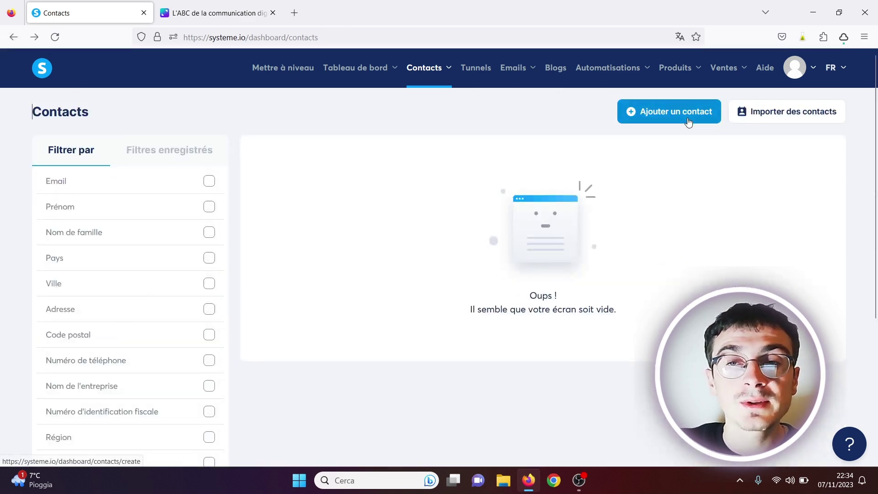
# Step: Examine the fields and tag options of the form for adding a contact manually
pyautogui.click(688, 120)
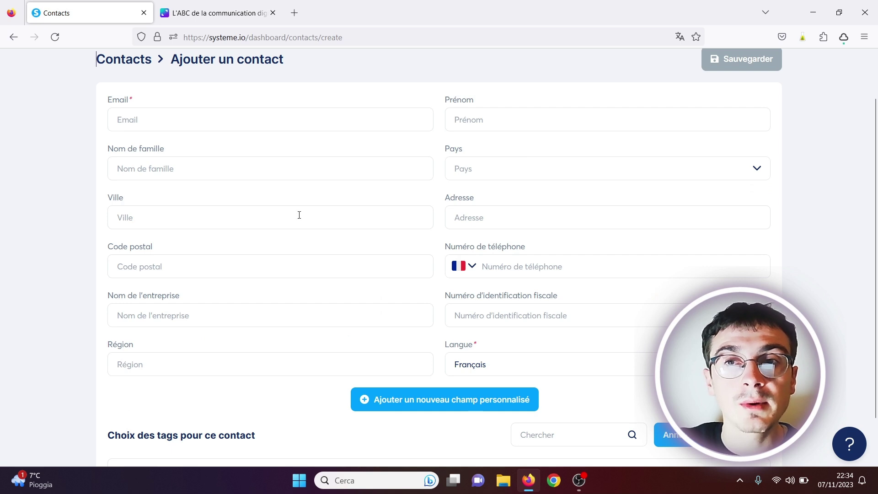
pyautogui.scroll(-2, 300, 215)
pyautogui.scroll(3, 876, 126)
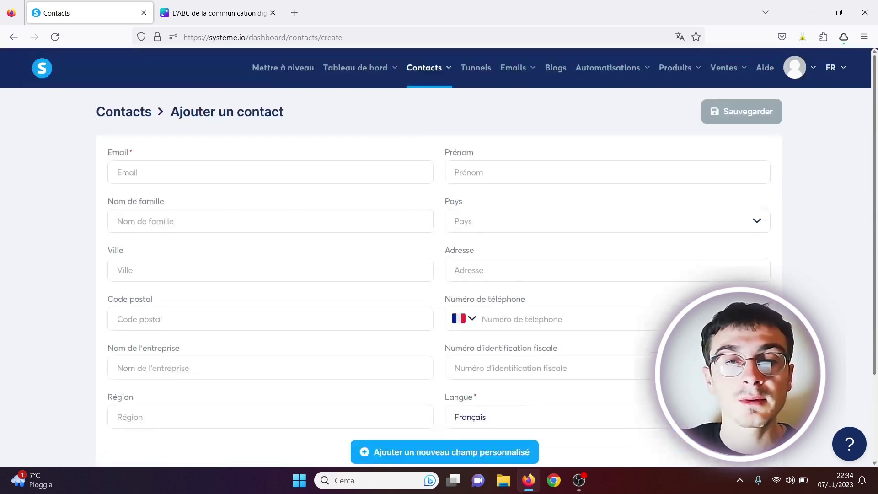
# Step: Reopen the "rr" funnel and show the available templates for its "Page de remerciement" step
pyautogui.moveTo(430, 87)
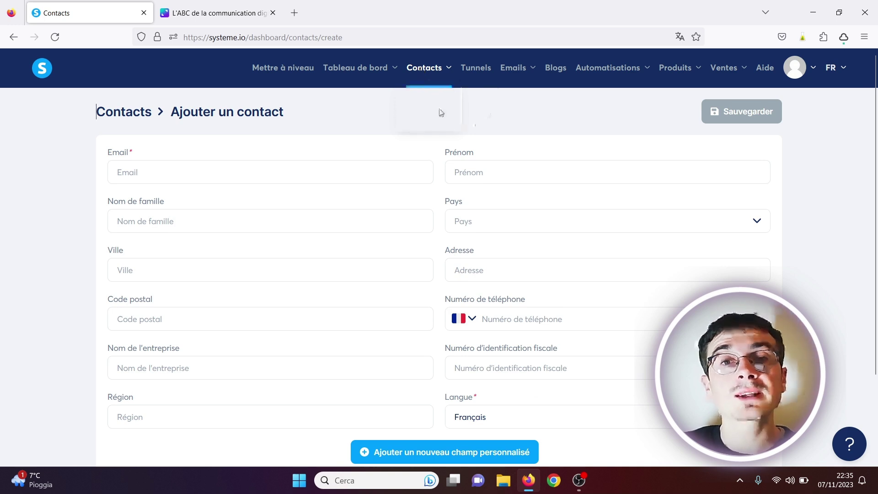
pyautogui.click(473, 79)
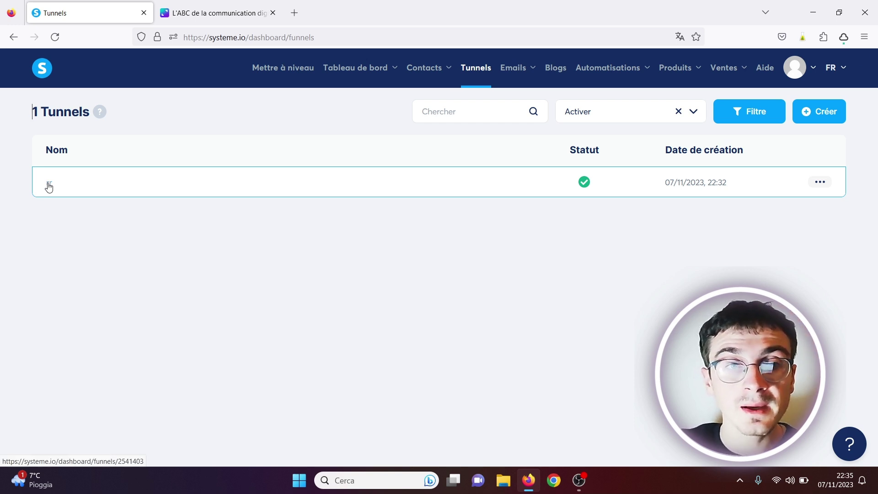
pyautogui.click(49, 187)
pyautogui.click(200, 154)
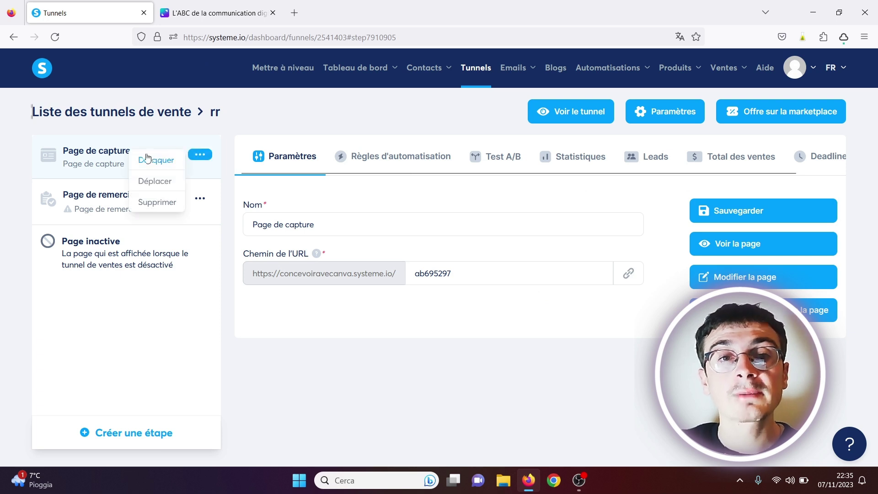
pyautogui.click(98, 153)
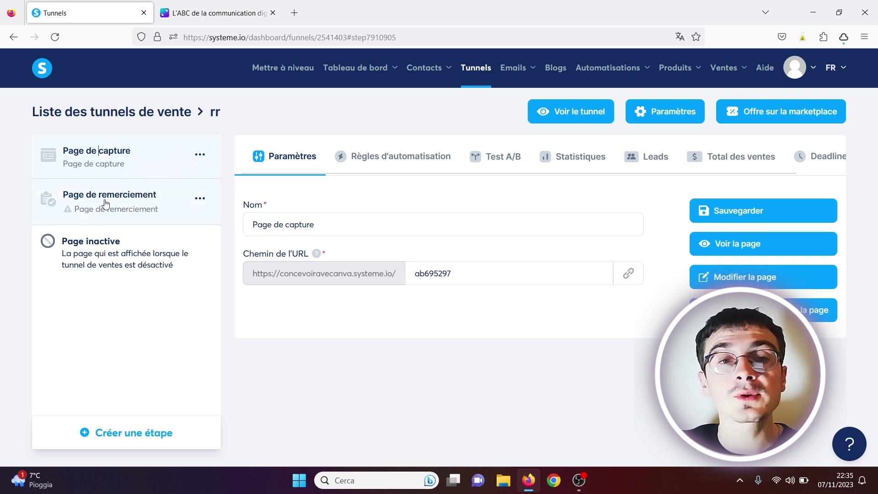
pyautogui.click(106, 201)
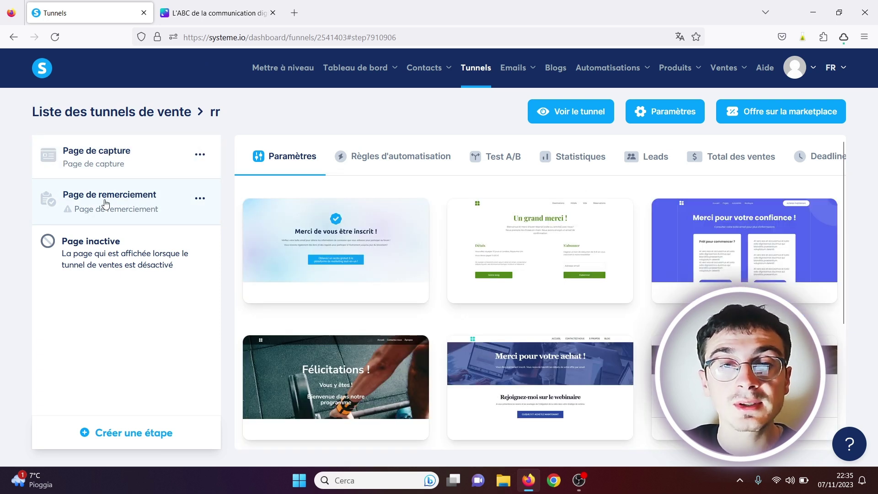
# Step: Preview the "Merci de vous être inscrit !" thank-you page template and close the preview
pyautogui.moveTo(352, 250)
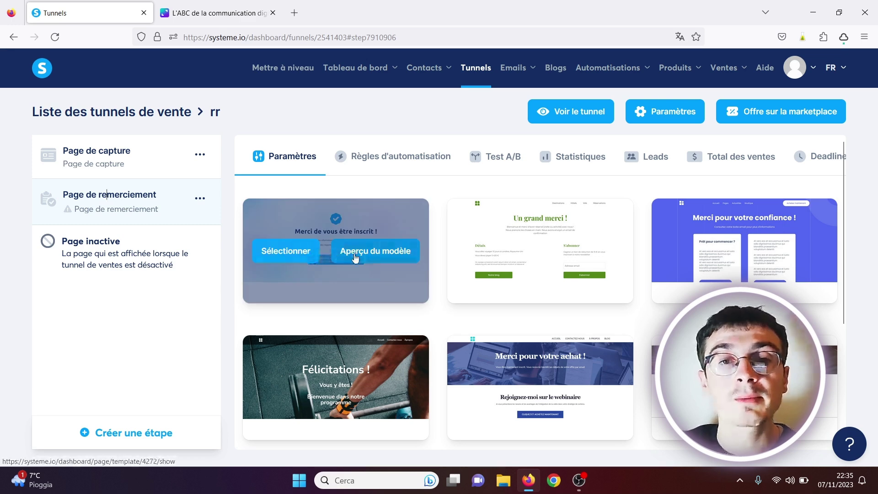
pyautogui.click(355, 256)
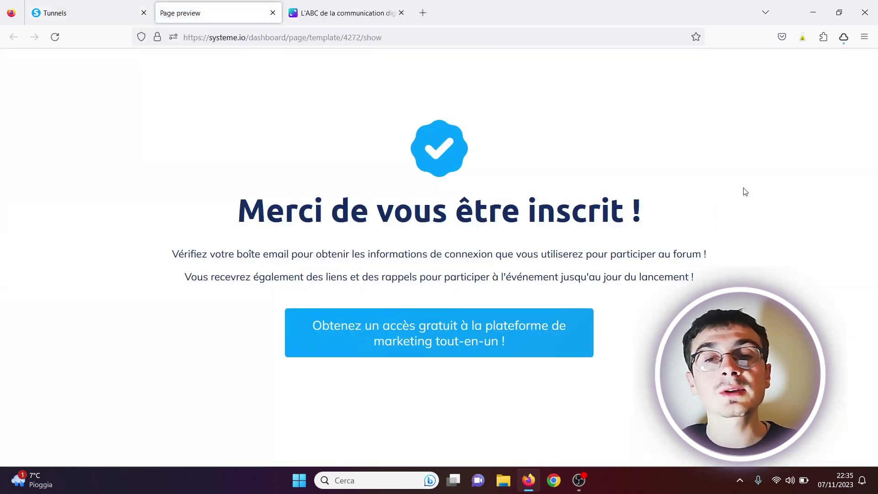
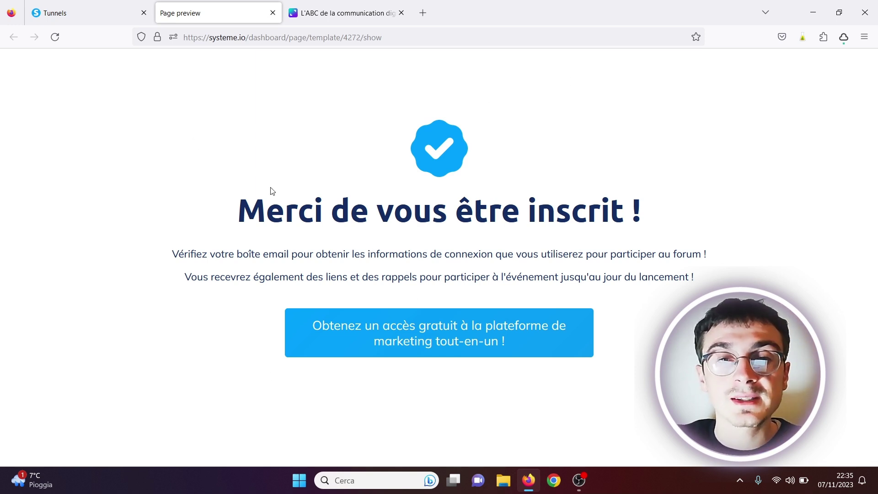
pyautogui.click(272, 13)
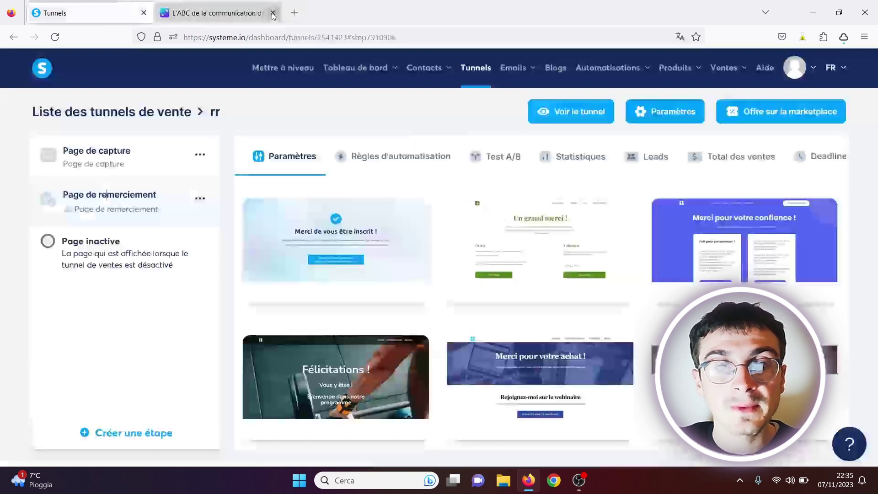
# Step: Add an automation rule to the "Page de capture" step, triggered by "Inscription sur la page (optin)"
pyautogui.click(127, 162)
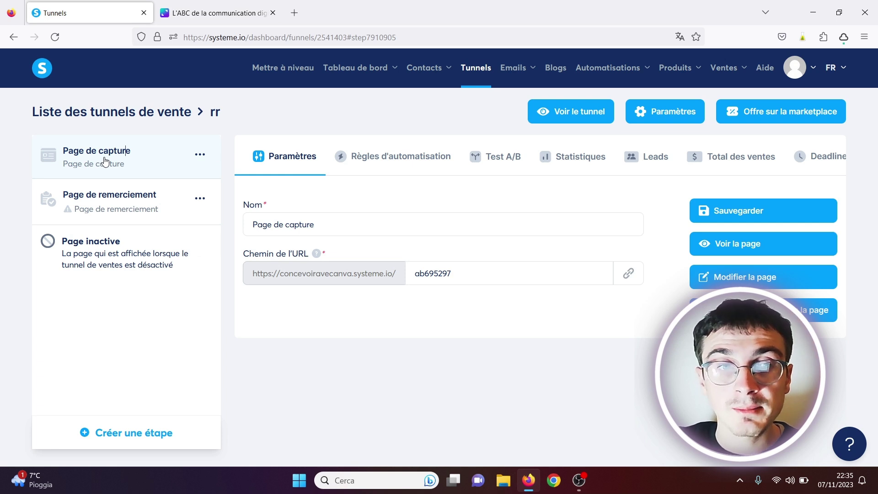
pyautogui.click(101, 204)
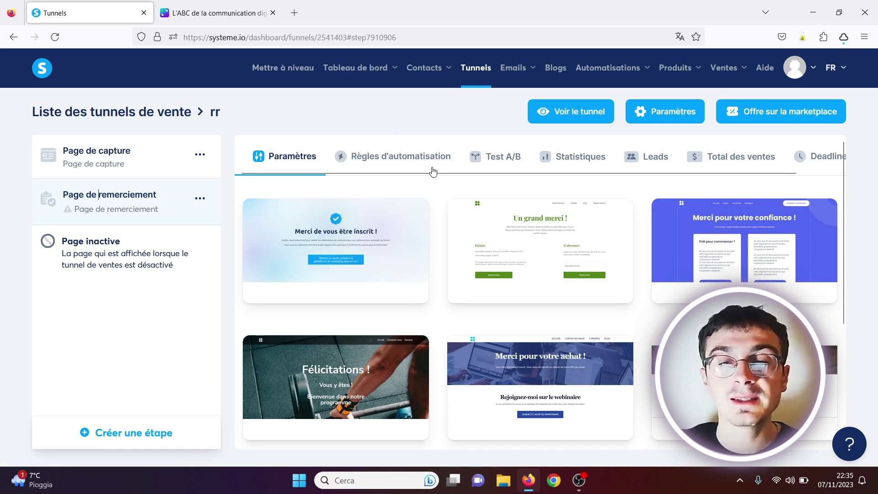
pyautogui.click(131, 165)
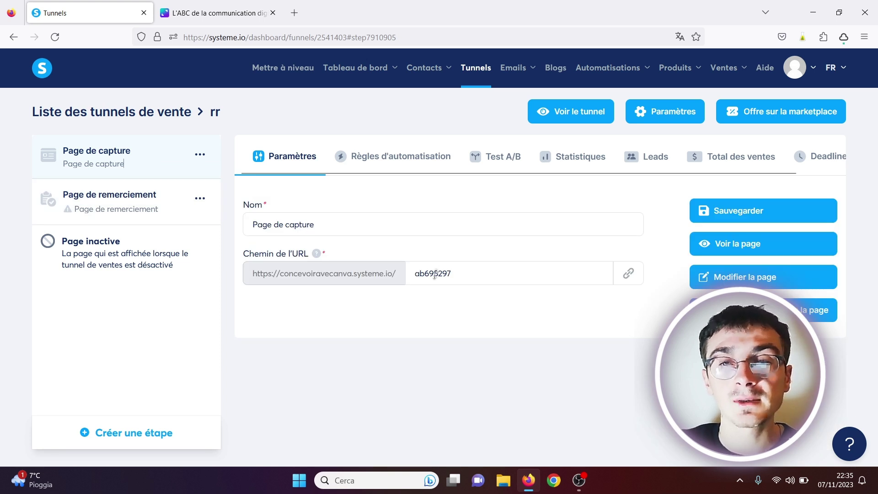
pyautogui.click(399, 160)
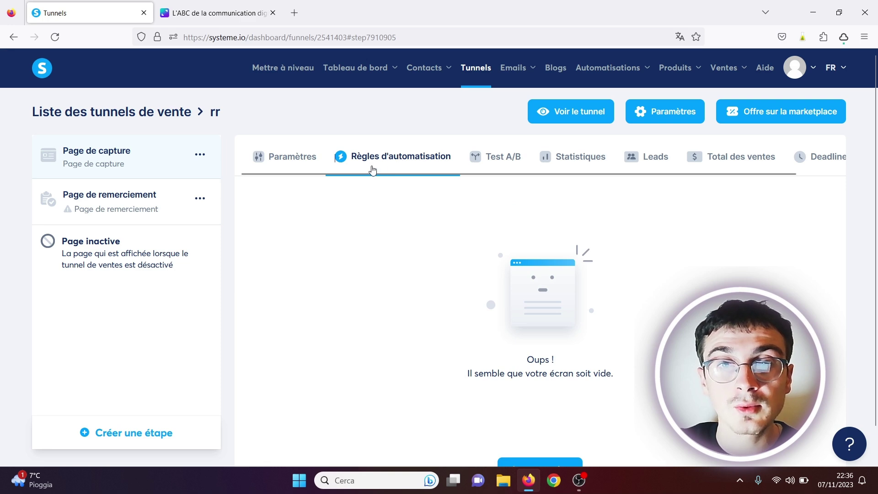
pyautogui.scroll(-1, 876, 188)
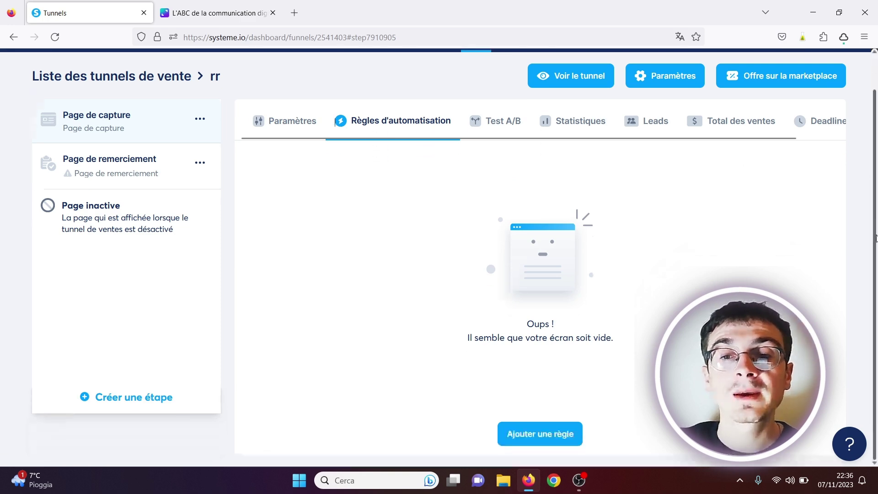
pyautogui.click(549, 435)
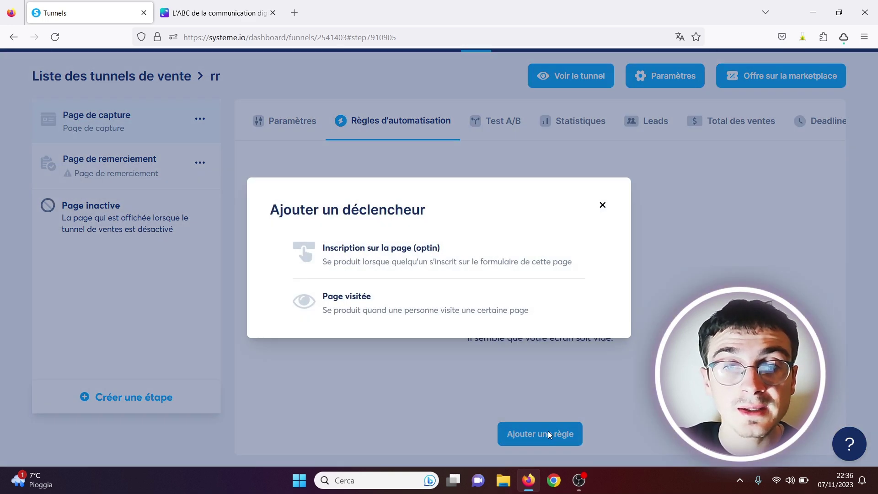
pyautogui.click(347, 257)
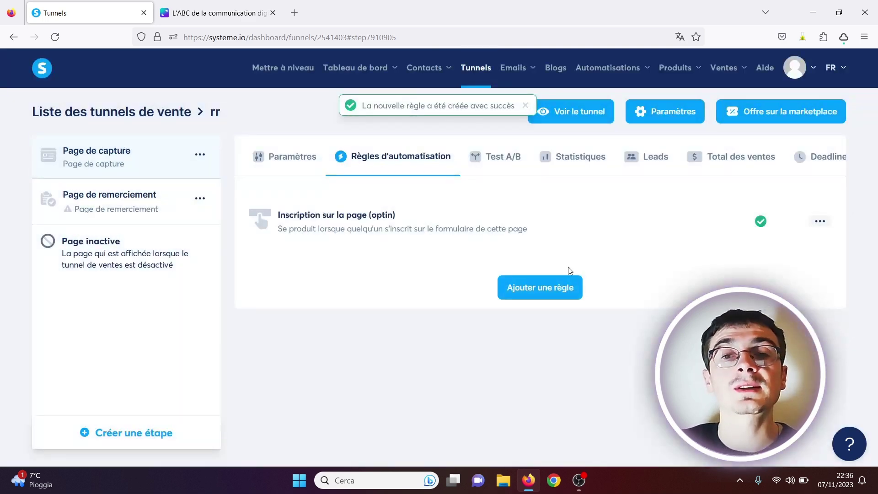
# Step: Check which other trigger can be added to the capture page and the management options of the optin rule
pyautogui.click(553, 290)
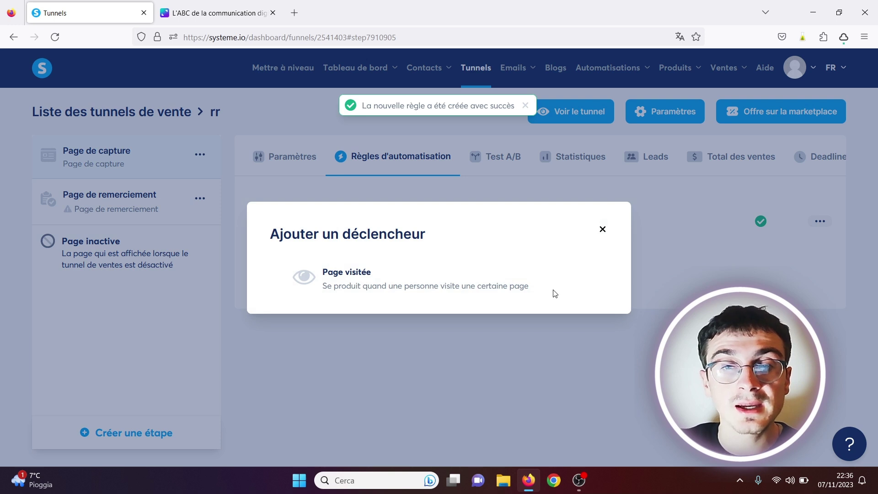
pyautogui.click(603, 229)
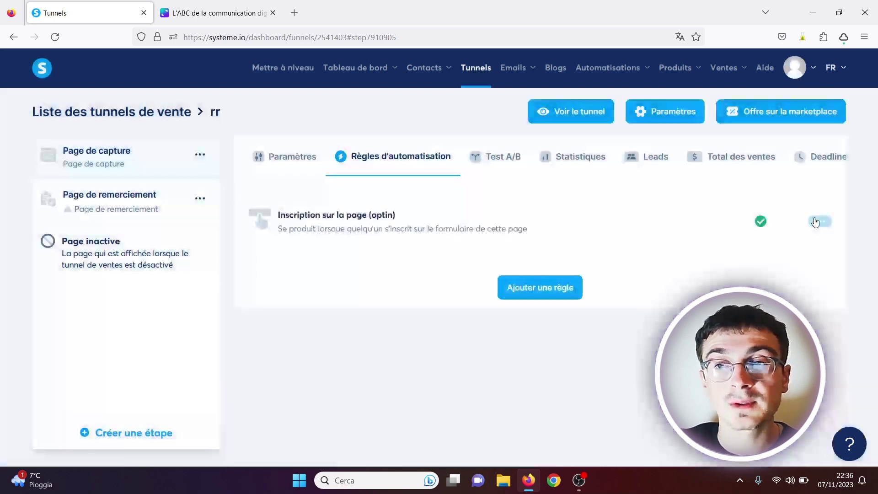
pyautogui.click(826, 222)
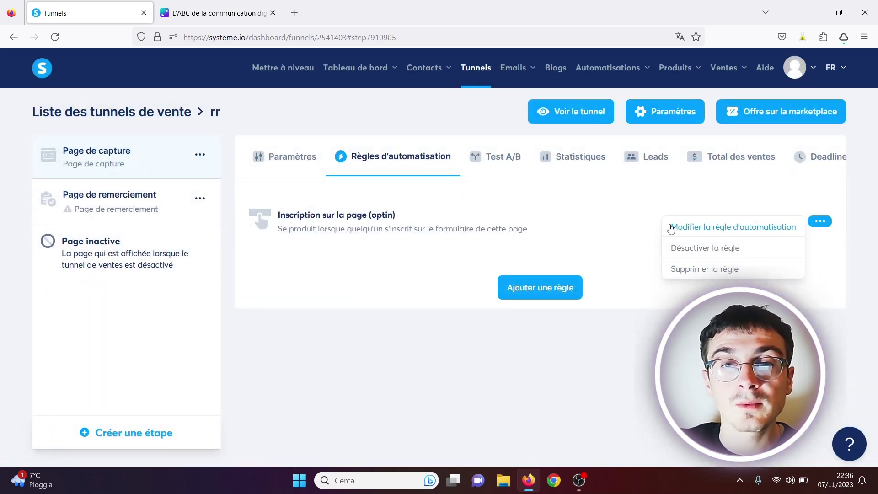
pyautogui.click(365, 216)
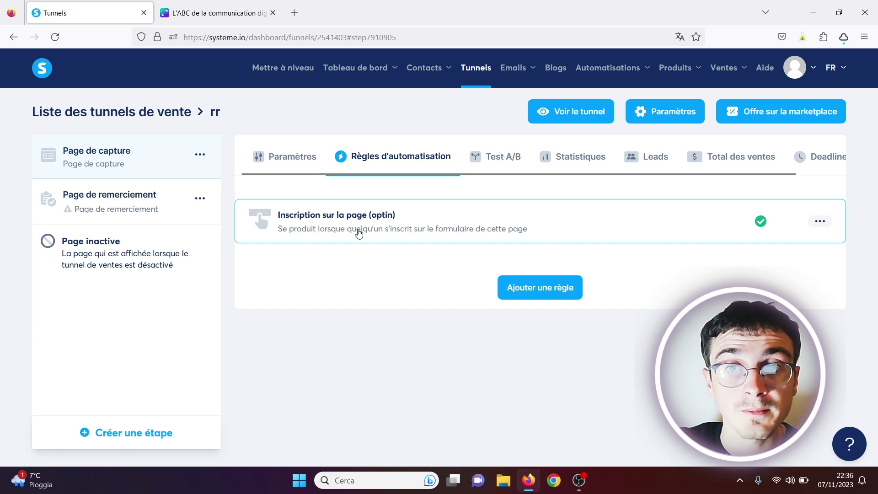
# Step: Go to the email campaigns and delete the existing campaign "1"
pyautogui.moveTo(631, 64)
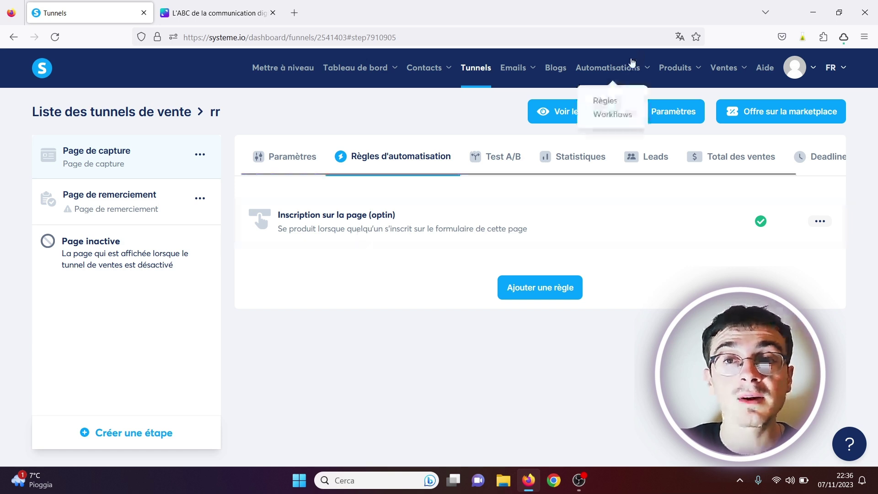
pyautogui.moveTo(514, 70)
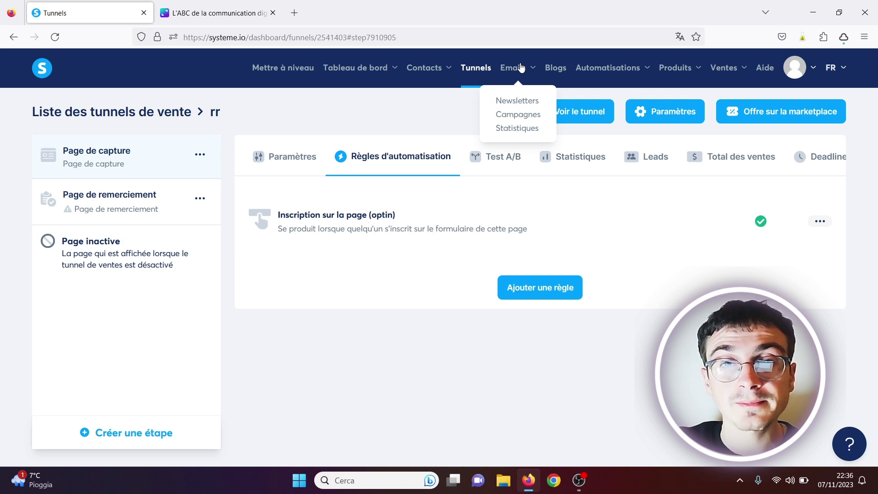
pyautogui.click(509, 100)
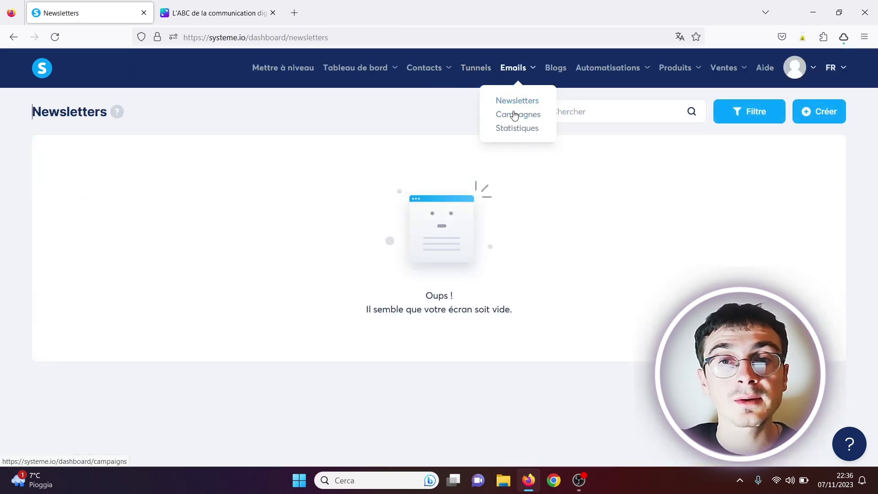
pyautogui.click(514, 120)
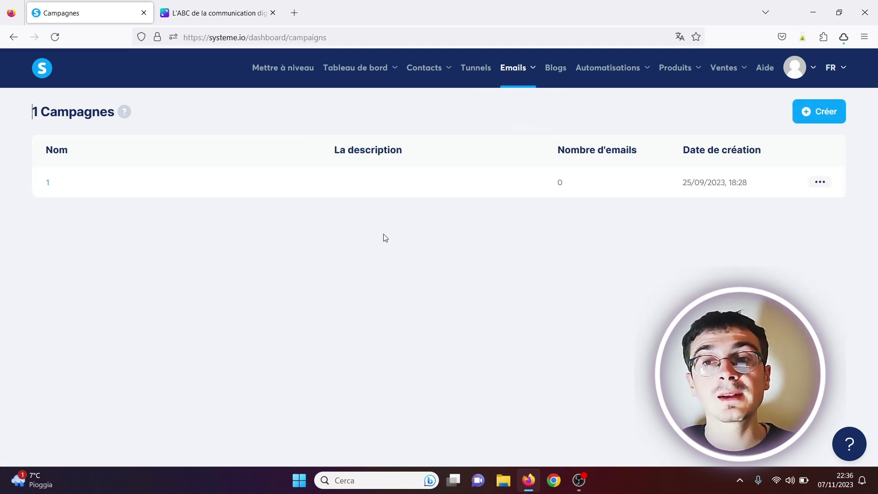
pyautogui.click(822, 181)
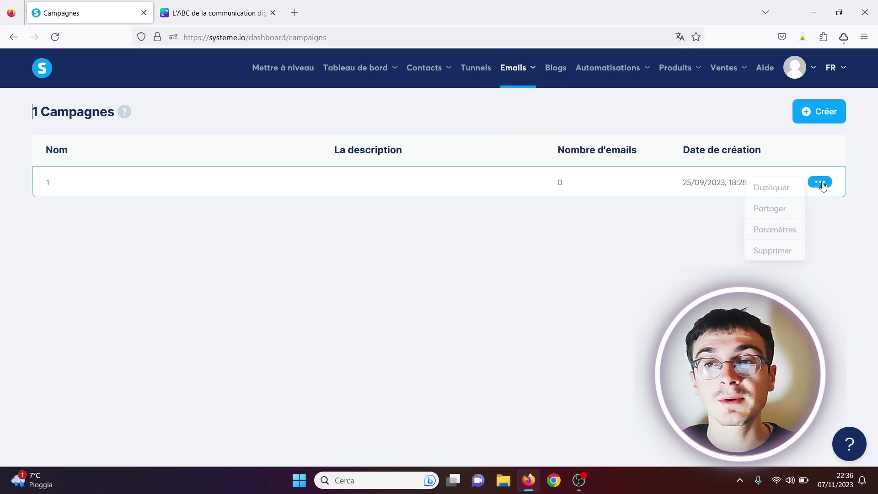
pyautogui.click(769, 251)
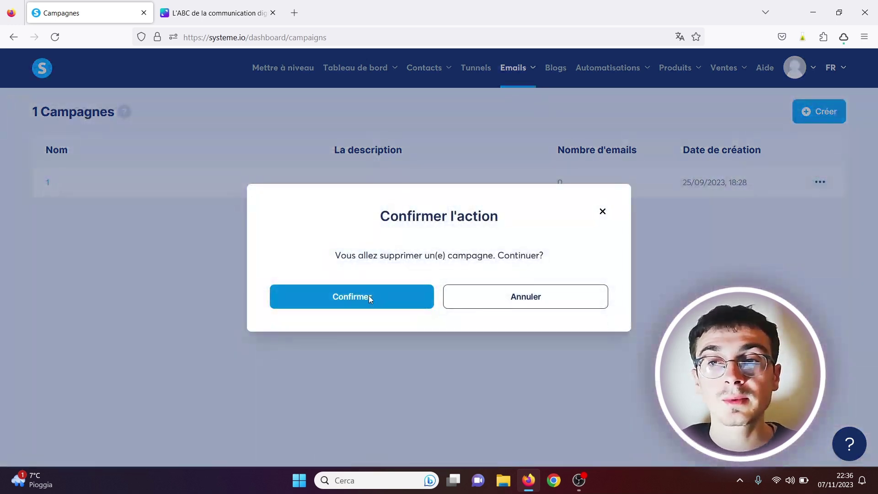
pyautogui.click(369, 295)
# Step: Create an email campaign named "Nouveaux inscrits" without a description
pyautogui.click(816, 112)
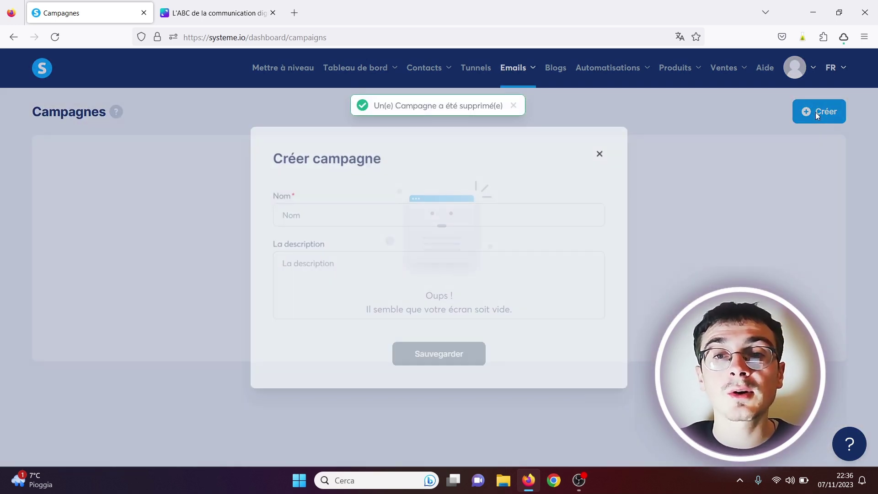
pyautogui.click(334, 215)
pyautogui.write('Nouveaux inscrits')
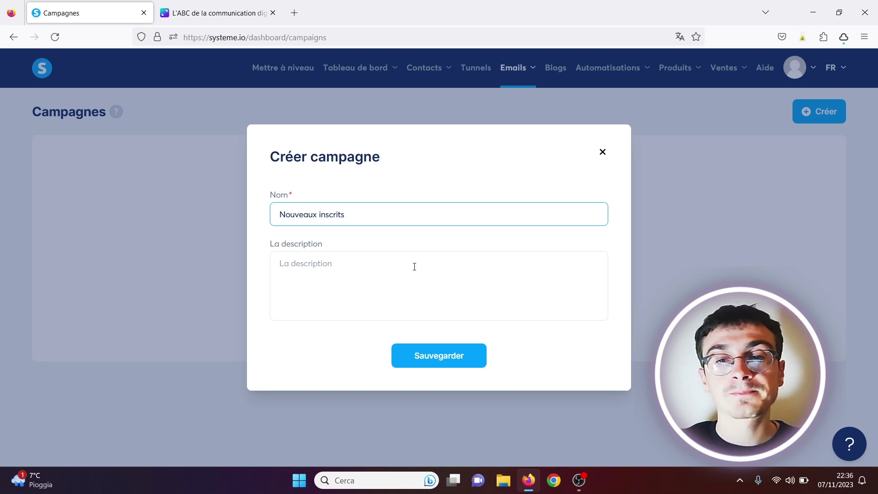
pyautogui.click(424, 363)
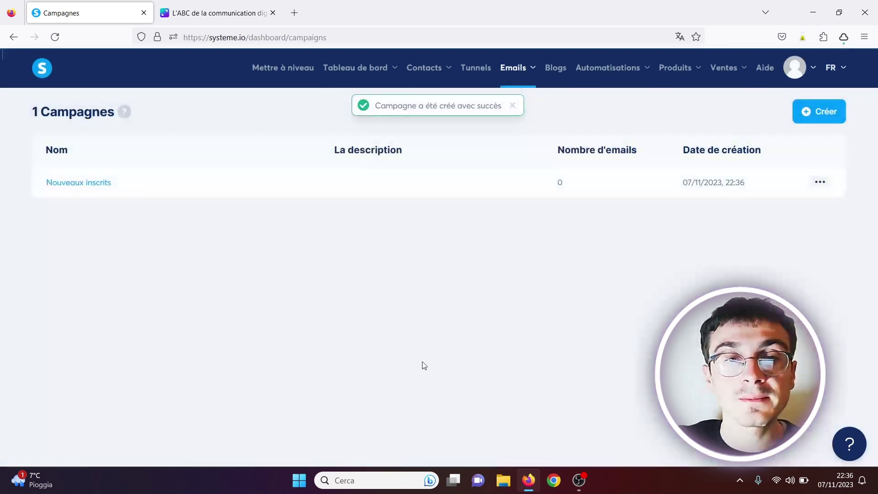
# Step: Create a classic-editor email in the "Nouveaux inscrits" campaign with the subject "Votre cadeau" and the sender's name
pyautogui.click(61, 182)
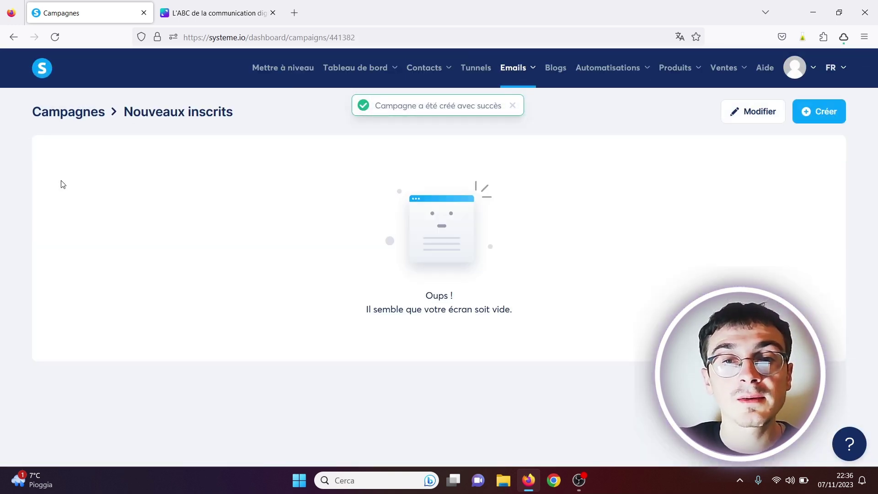
pyautogui.click(820, 111)
pyautogui.click(315, 195)
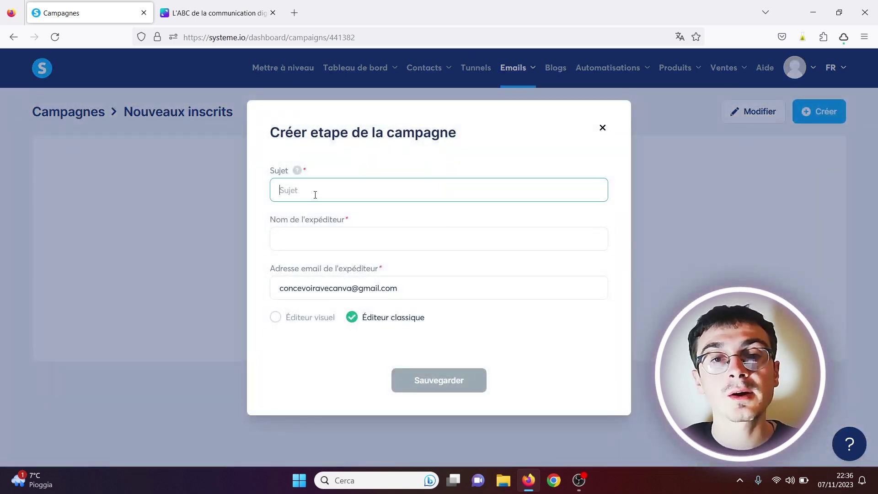
pyautogui.write('Vot')
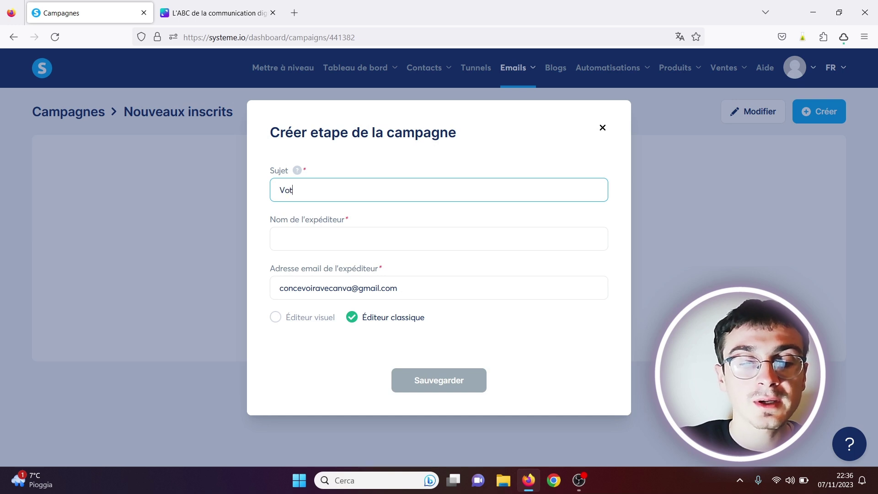
pyautogui.write('re cadeau')
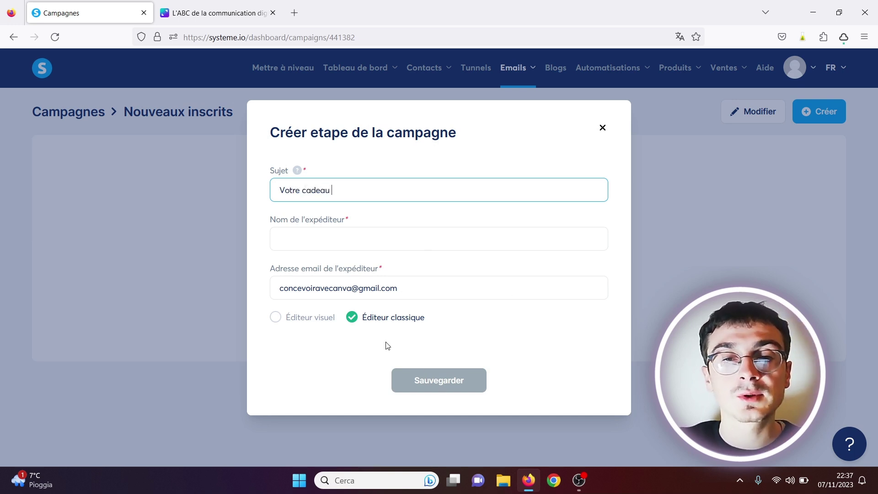
pyautogui.click(327, 237)
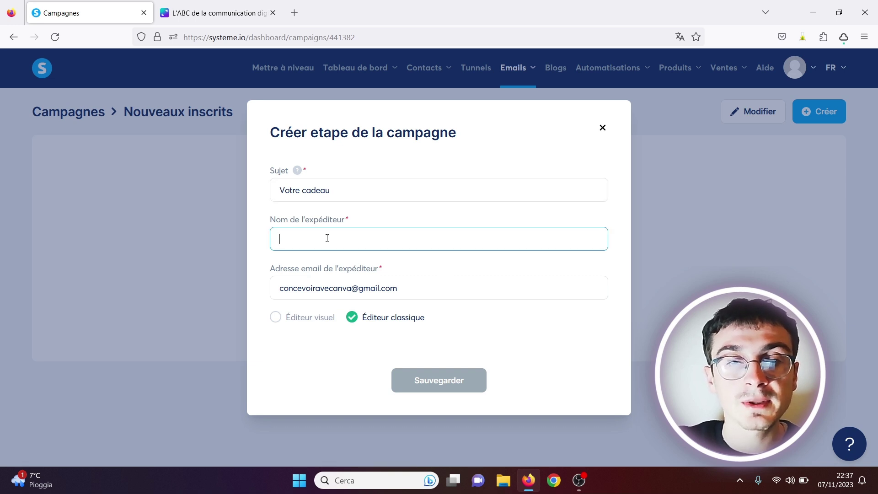
pyautogui.write('paolo')
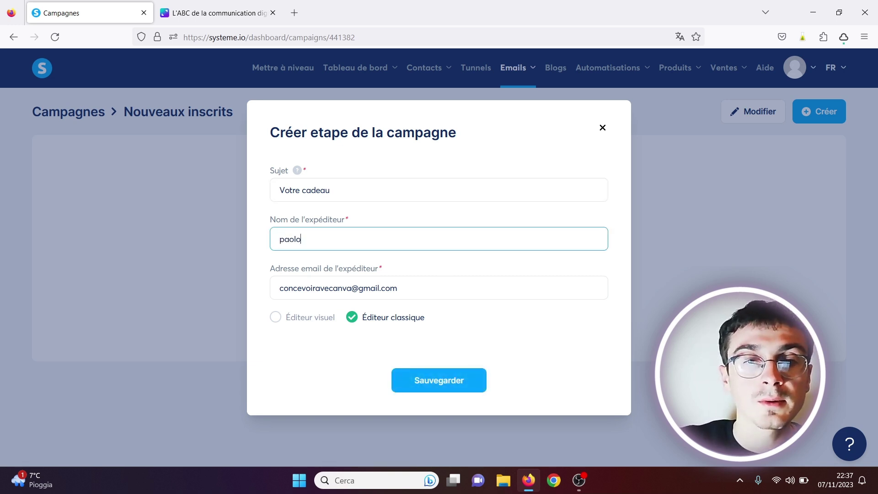
pyautogui.click(429, 386)
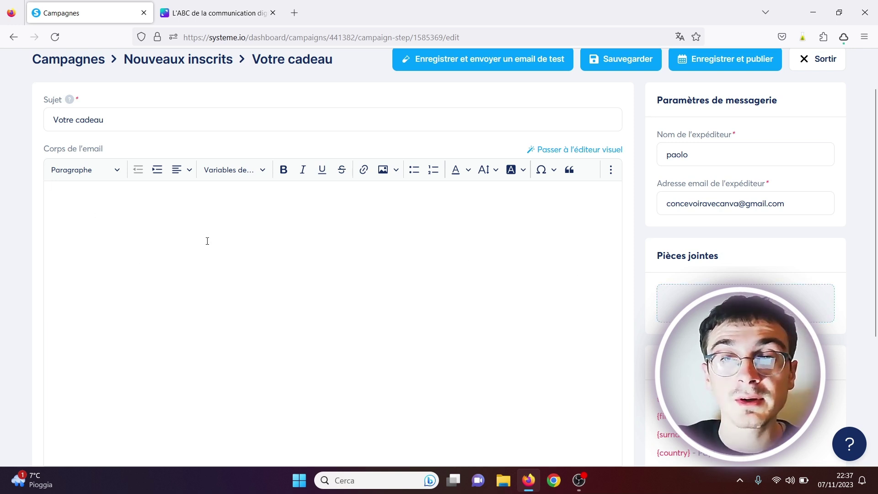
# Step: Save and publish the "Votre cadeau" email, activate it, and exit to the campaign's email list
pyautogui.scroll(2, 877, 151)
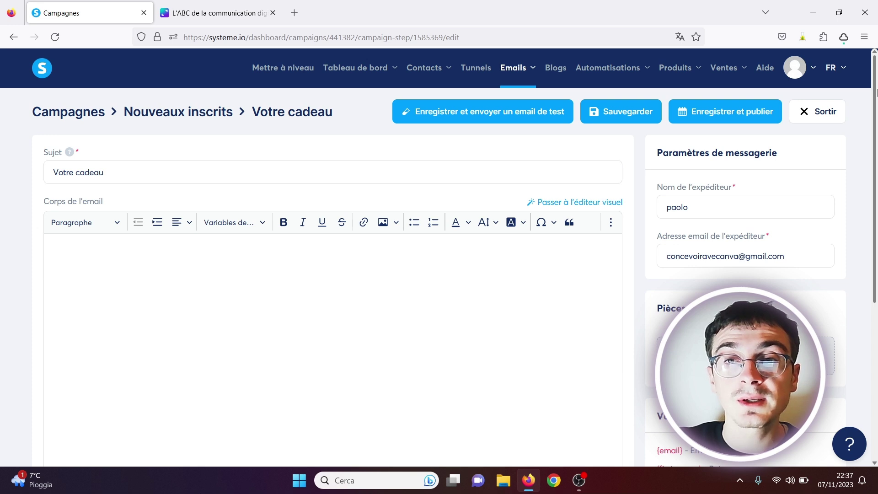
pyautogui.click(731, 114)
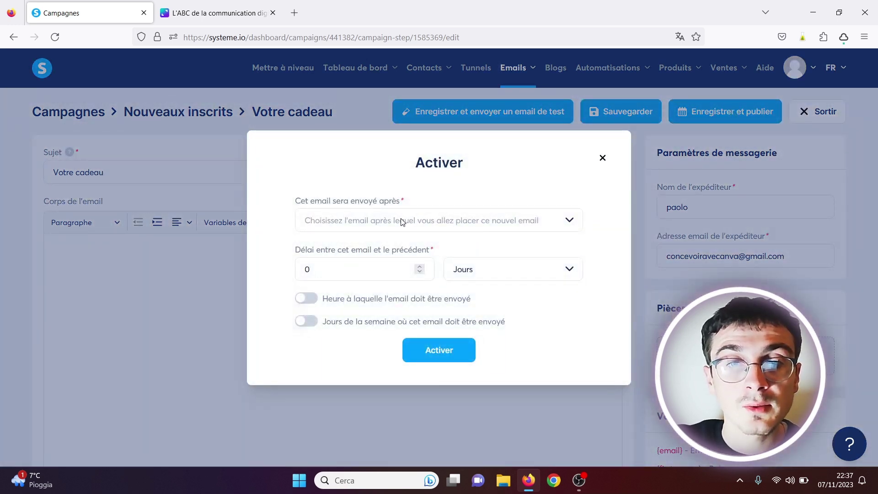
pyautogui.click(439, 361)
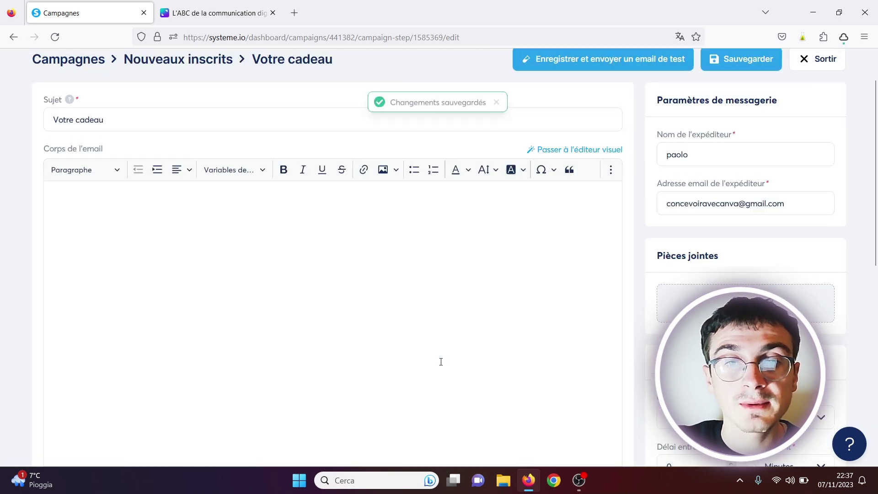
pyautogui.click(815, 67)
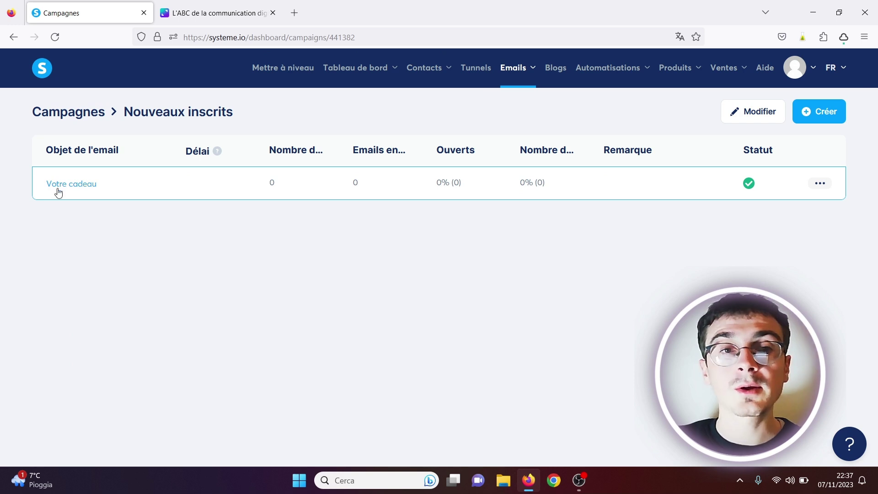
# Step: Create a second classic-editor email in the "Nouveaux inscrits" campaign with the subject "hello" and the sender's name
pyautogui.click(821, 119)
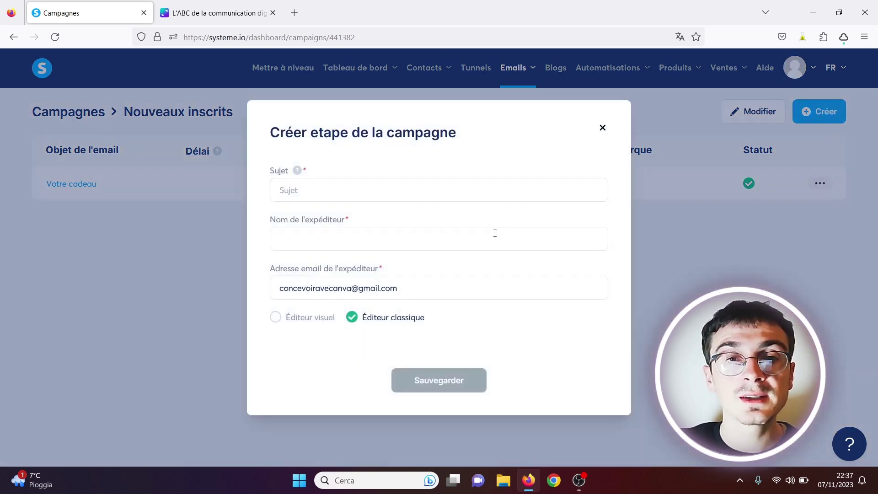
pyautogui.click(403, 200)
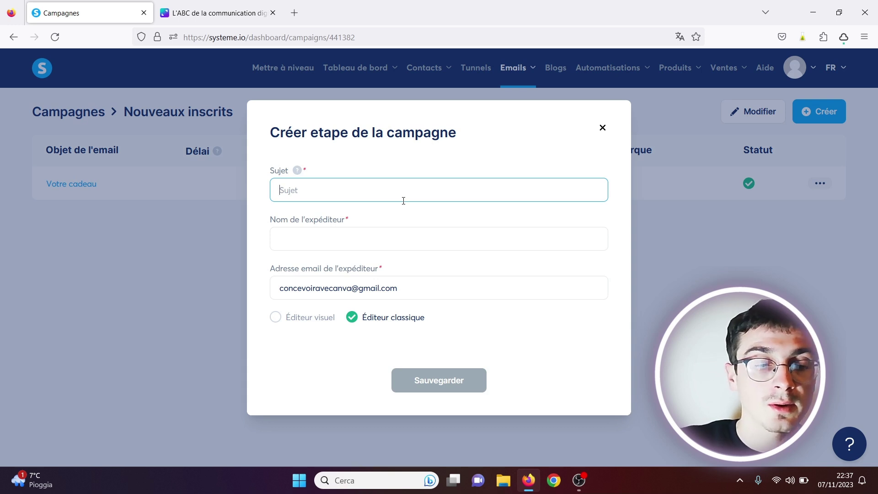
pyautogui.write('hello')
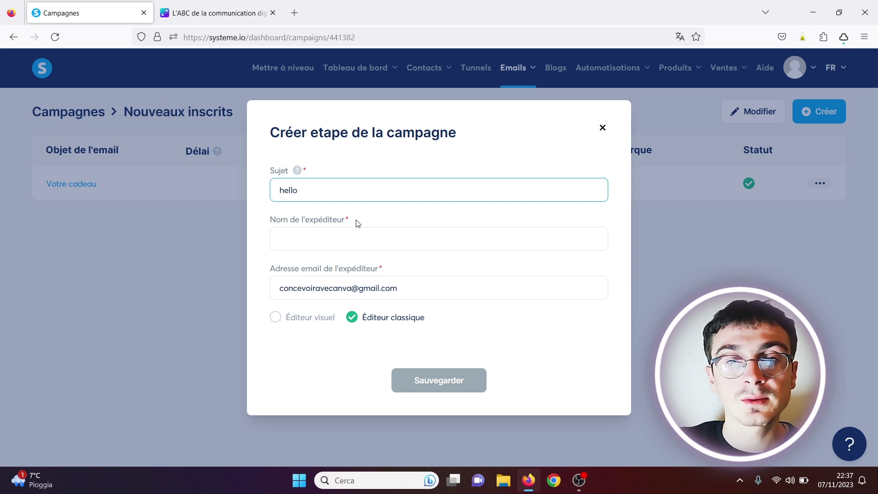
pyautogui.click(337, 235)
pyautogui.write('paolo')
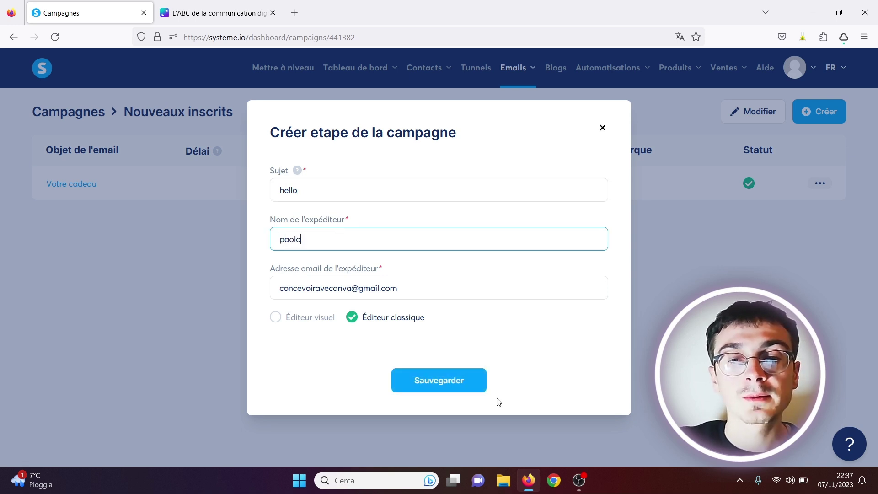
pyautogui.click(446, 384)
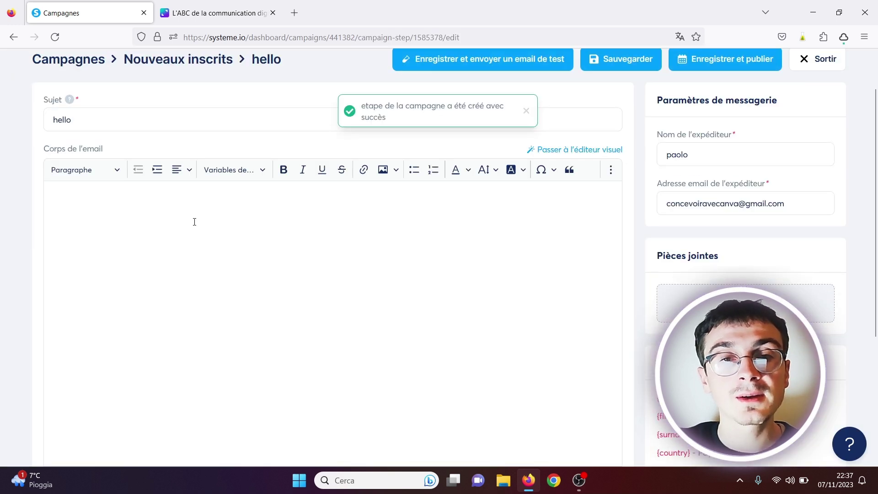
# Step: Save and publish the "hello" email, schedule it 7 days after "Votre cadeau", activate it, and exit to the campaign's email list
pyautogui.scroll(-4, 876, 137)
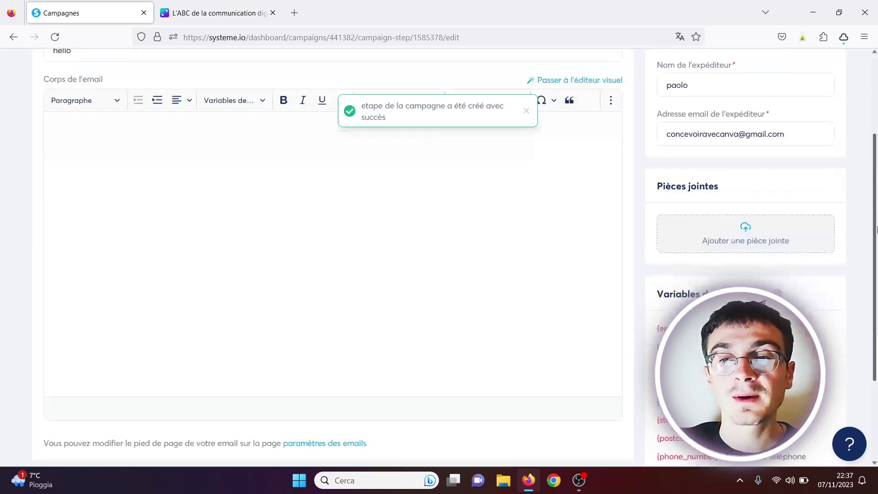
pyautogui.scroll(6, 877, 102)
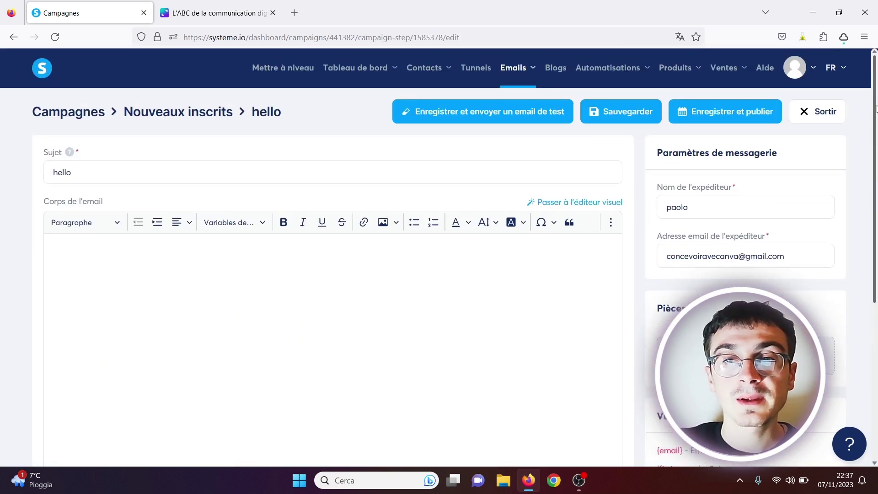
pyautogui.scroll(-5, 876, 109)
pyautogui.scroll(5, 875, 83)
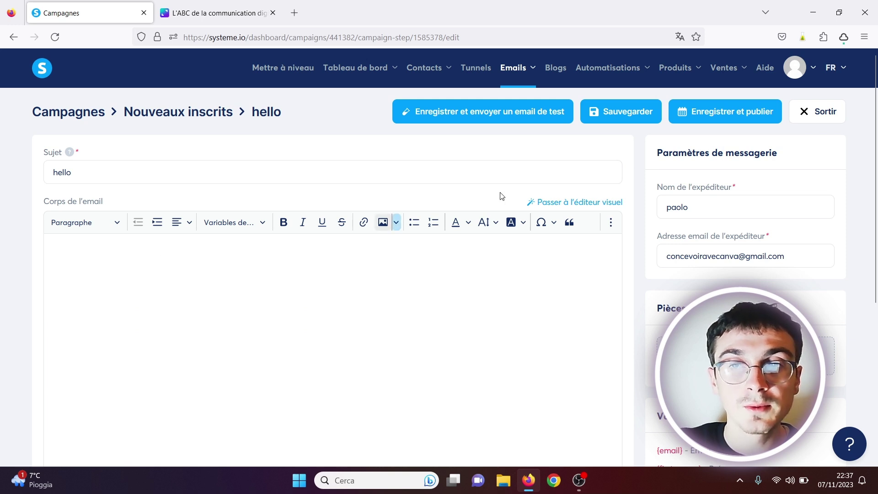
pyautogui.click(738, 123)
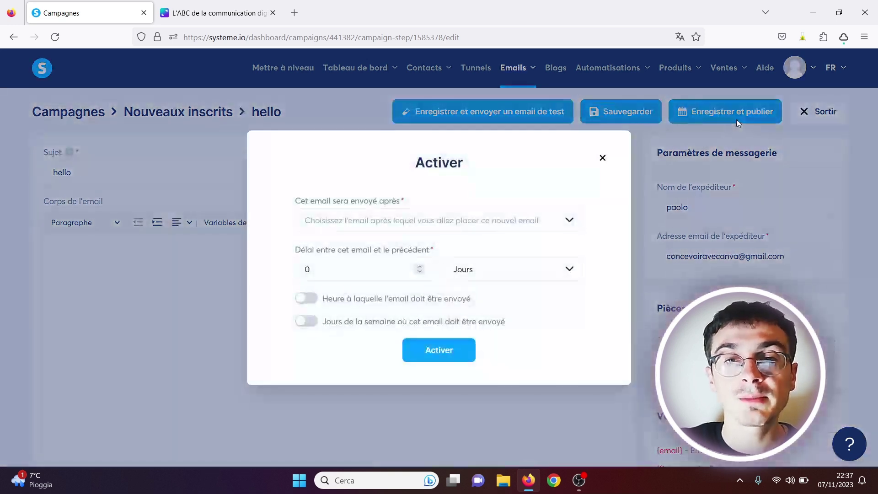
pyautogui.moveTo(320, 270); pyautogui.dragTo(284, 269)
pyautogui.write('7')
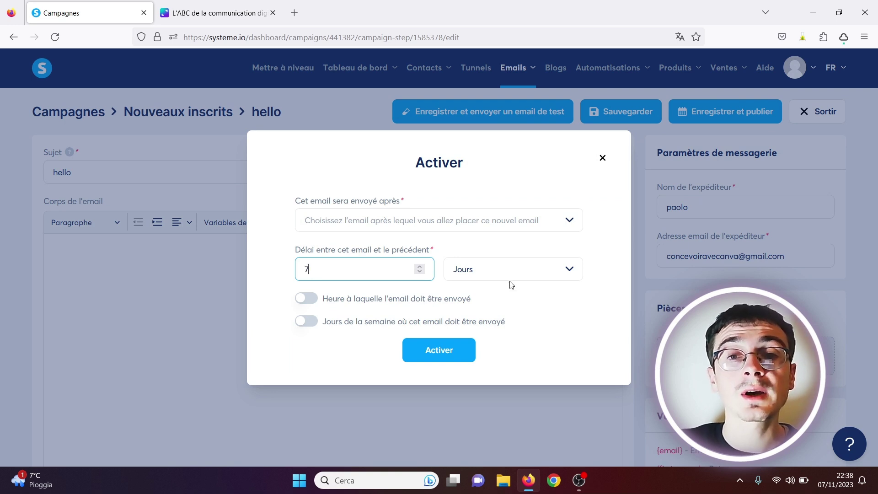
pyautogui.click(514, 296)
pyautogui.click(427, 220)
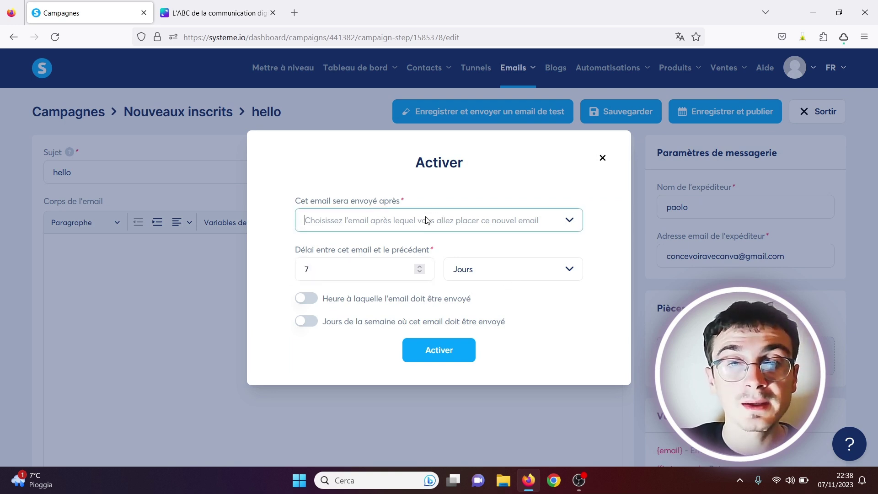
pyautogui.click(385, 273)
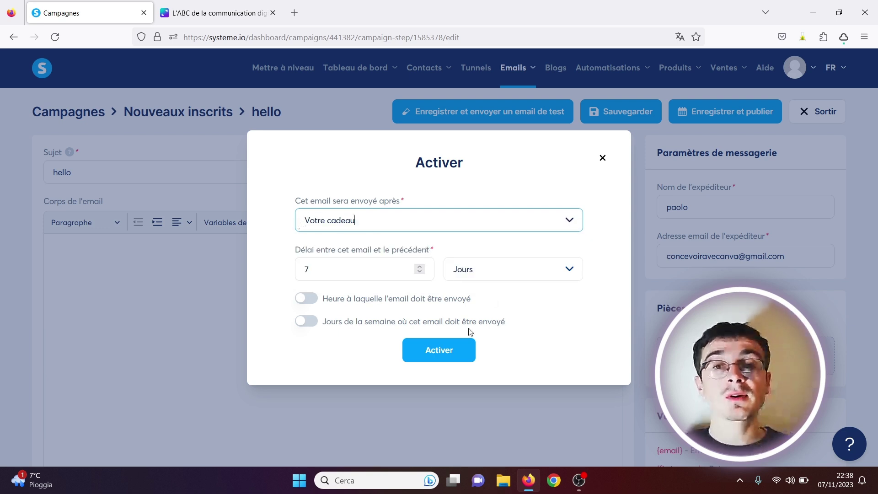
pyautogui.click(441, 351)
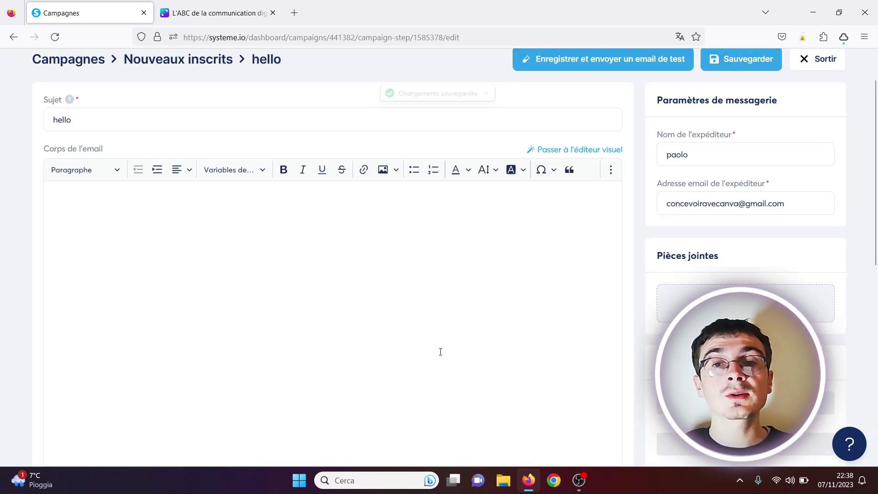
pyautogui.click(819, 60)
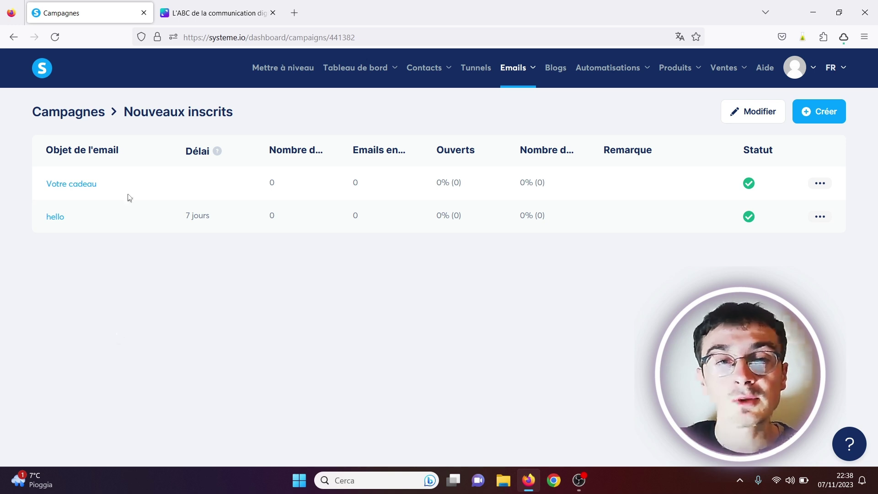
pyautogui.moveTo(102, 184); pyautogui.dragTo(124, 262)
pyautogui.click(126, 262)
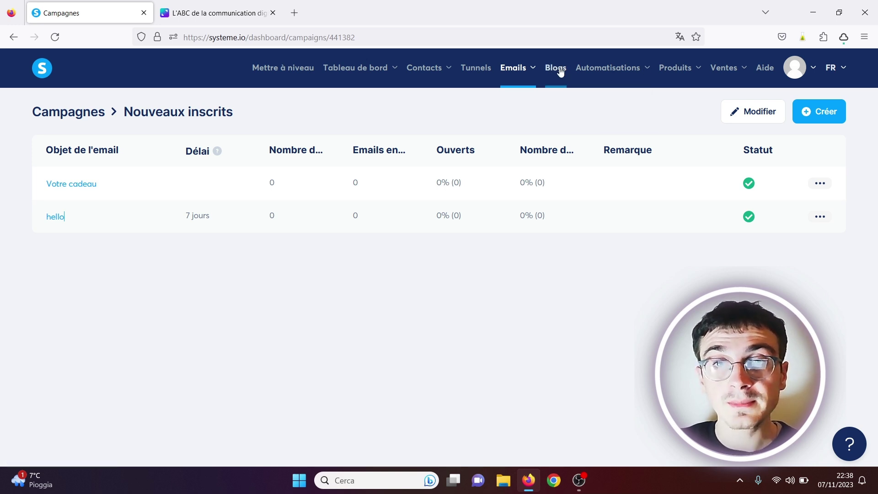
# Step: Go to the automation workflows and create a workflow named "Nouveaux inscrits"
pyautogui.moveTo(615, 70)
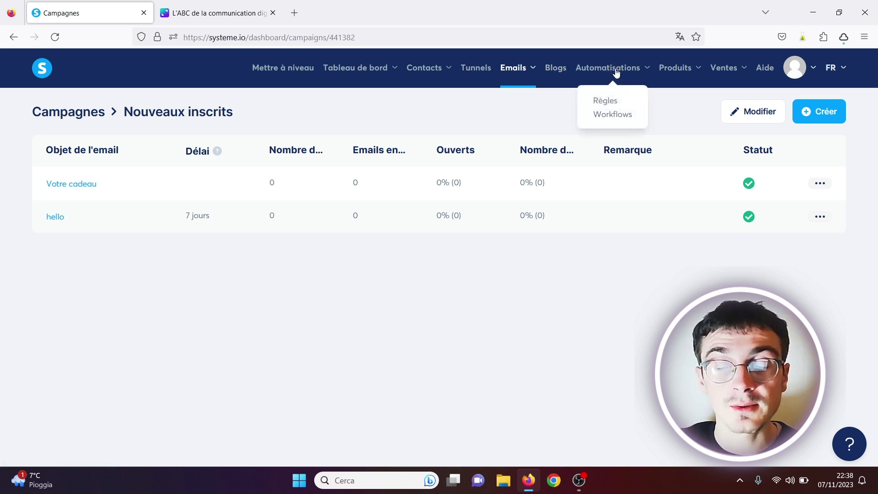
pyautogui.click(606, 120)
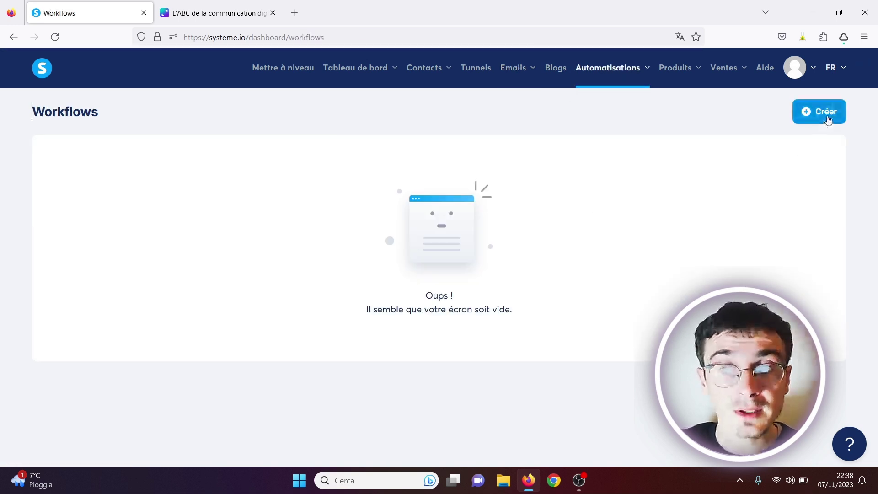
pyautogui.click(828, 118)
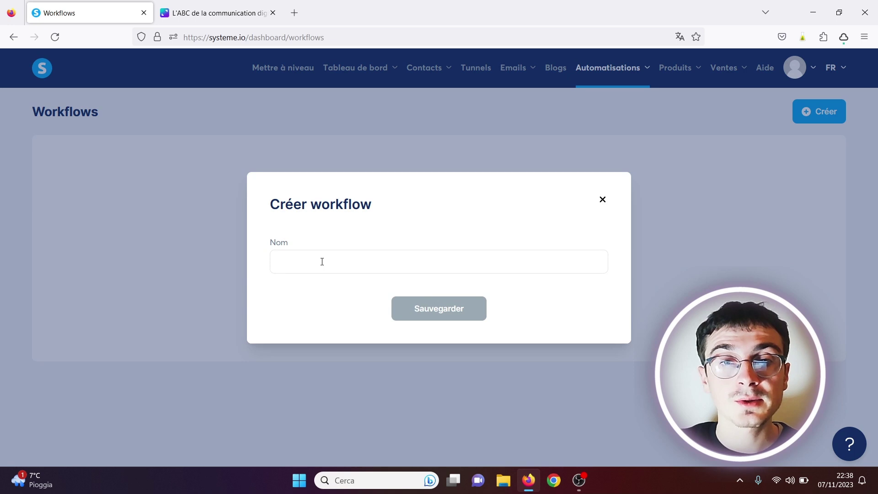
pyautogui.click(322, 261)
pyautogui.write('Nouveaux inscrits')
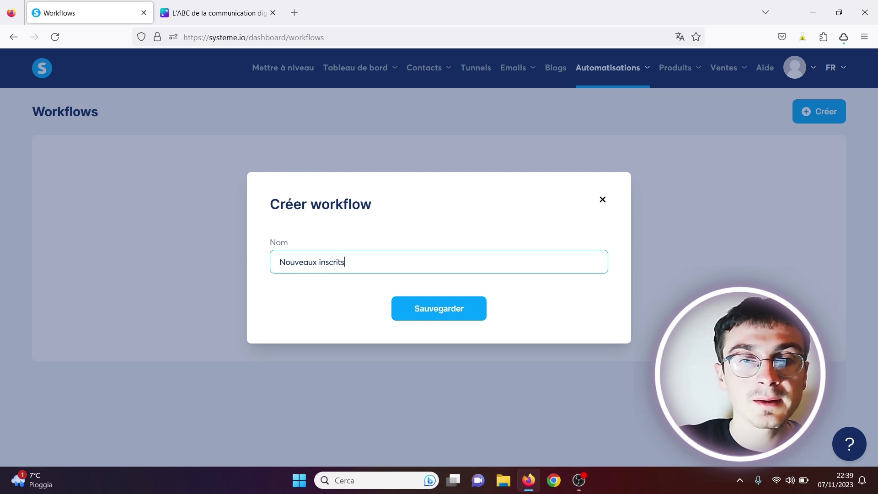
pyautogui.click(426, 310)
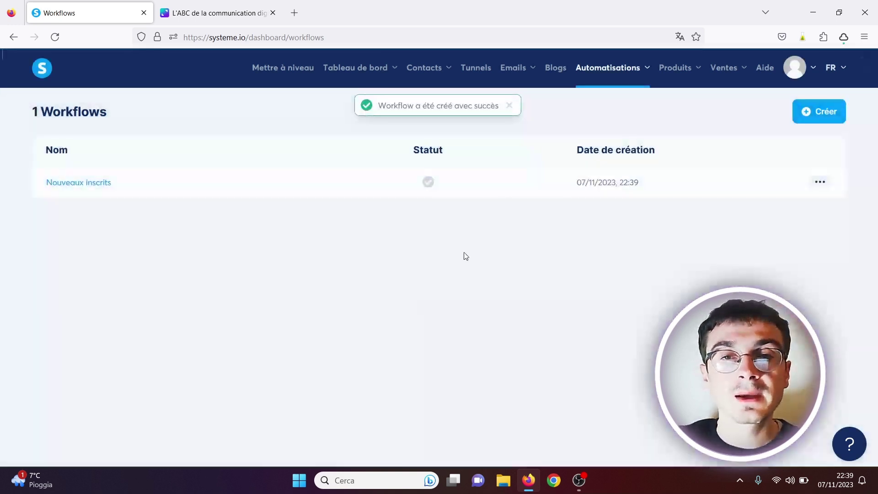
# Step: Open the "Nouveaux inscrits" workflow and create an "Inscrit au formulaire du tunnel" trigger for the first listed "Page de capture"
pyautogui.click(82, 187)
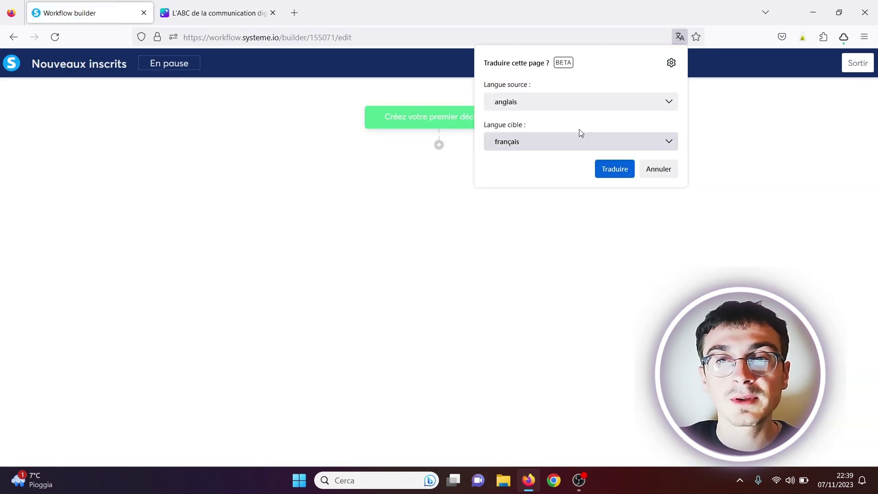
pyautogui.click(670, 172)
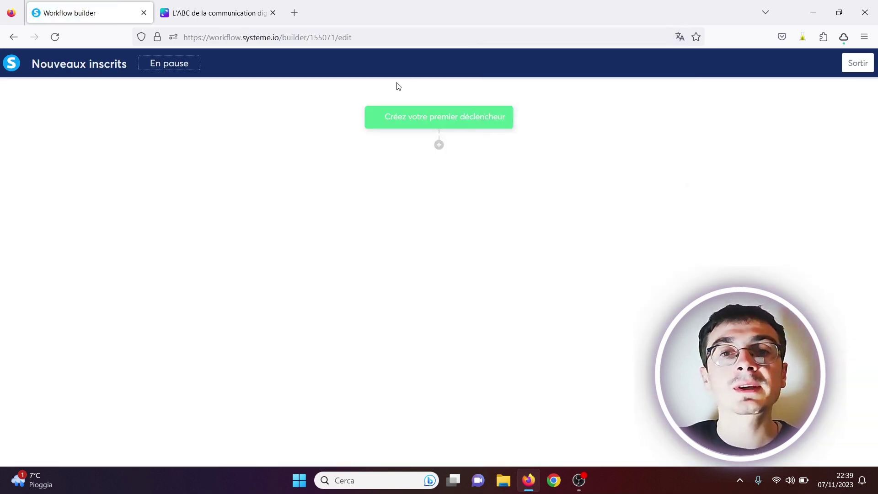
pyautogui.click(435, 116)
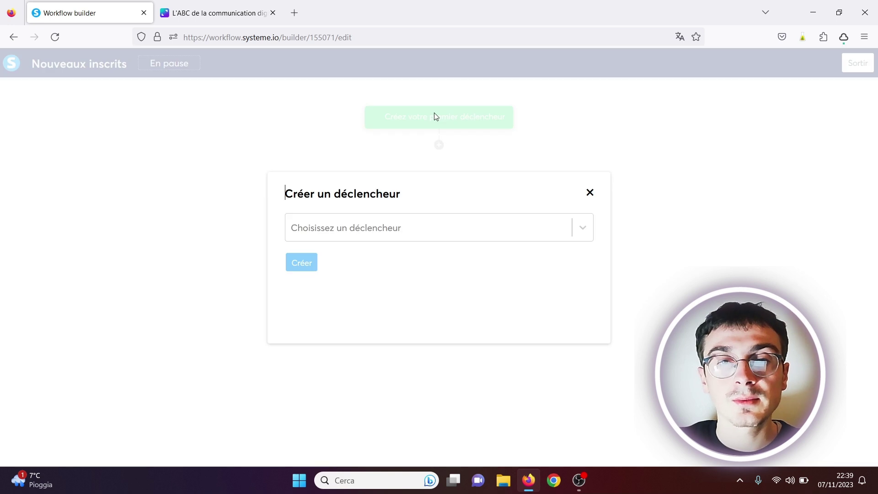
pyautogui.click(589, 232)
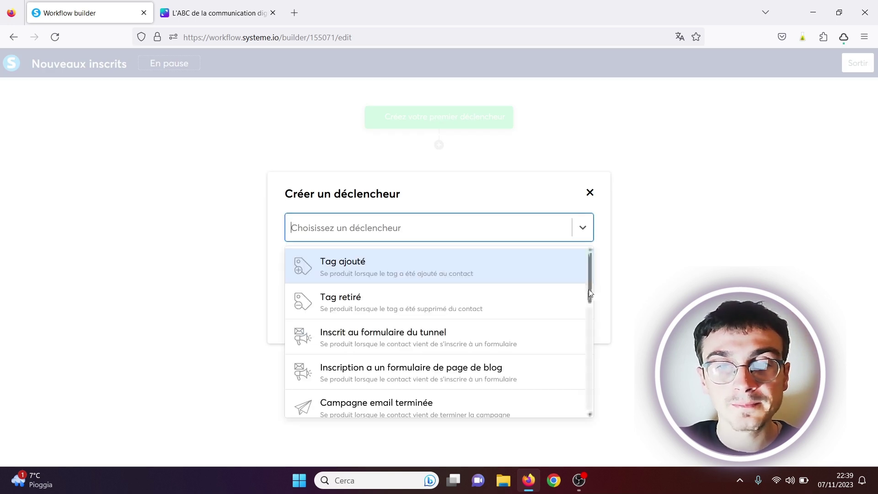
pyautogui.moveTo(590, 292); pyautogui.dragTo(589, 302)
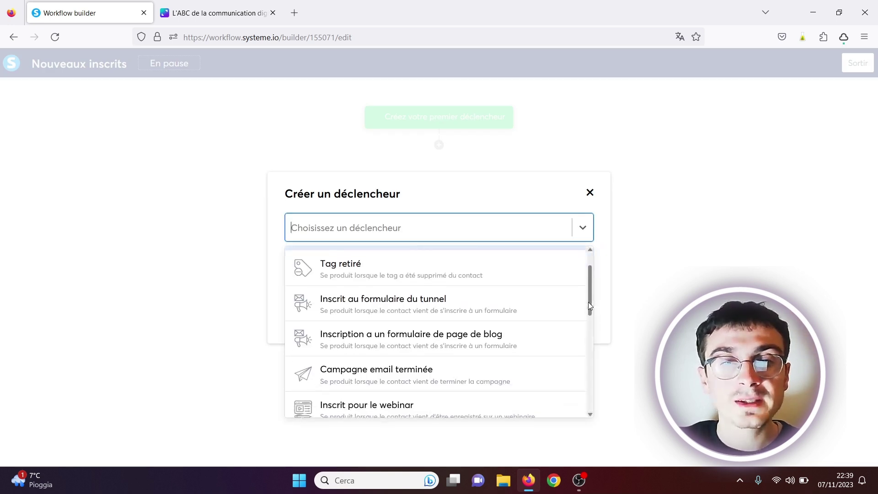
pyautogui.click(454, 307)
pyautogui.click(583, 272)
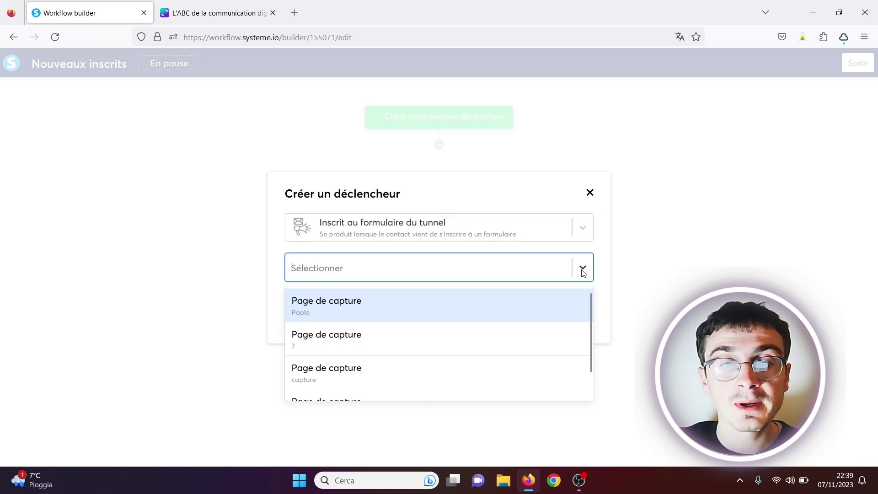
pyautogui.click(498, 302)
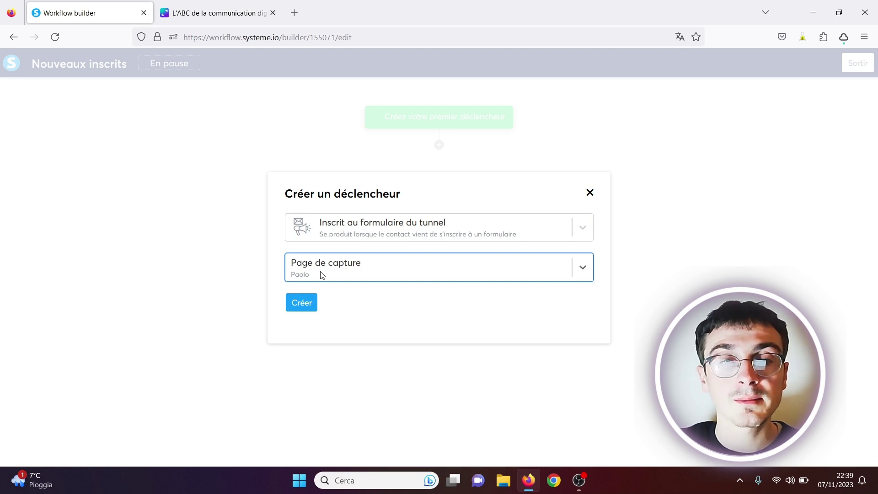
pyautogui.click(310, 305)
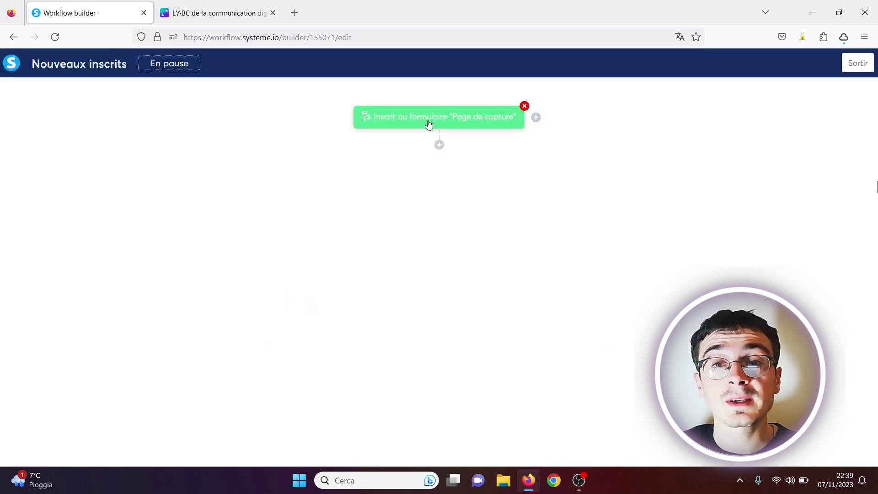
# Step: Add an "Ajouter un tag" action with the tag "client" below the form signup trigger
pyautogui.click(439, 146)
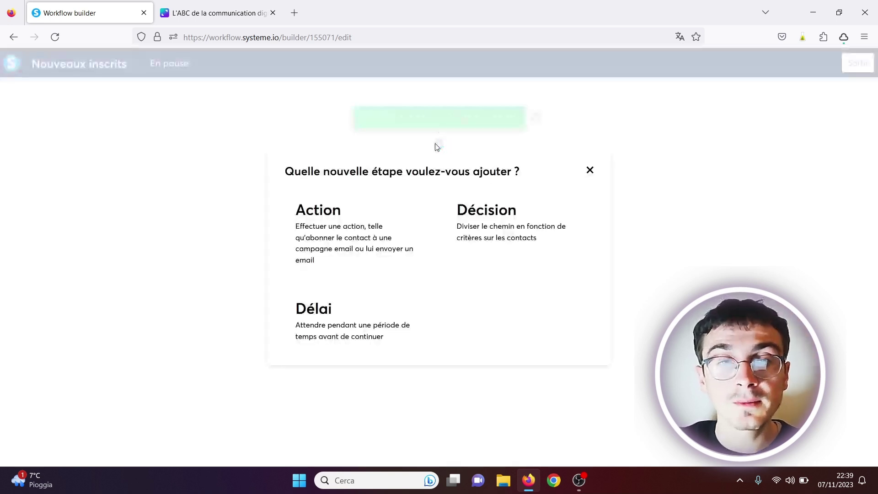
pyautogui.click(344, 241)
pyautogui.click(589, 231)
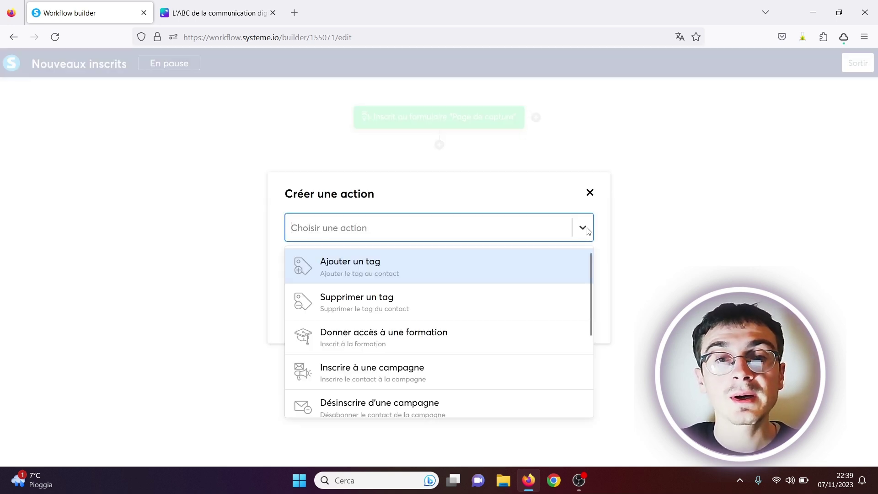
pyautogui.click(483, 268)
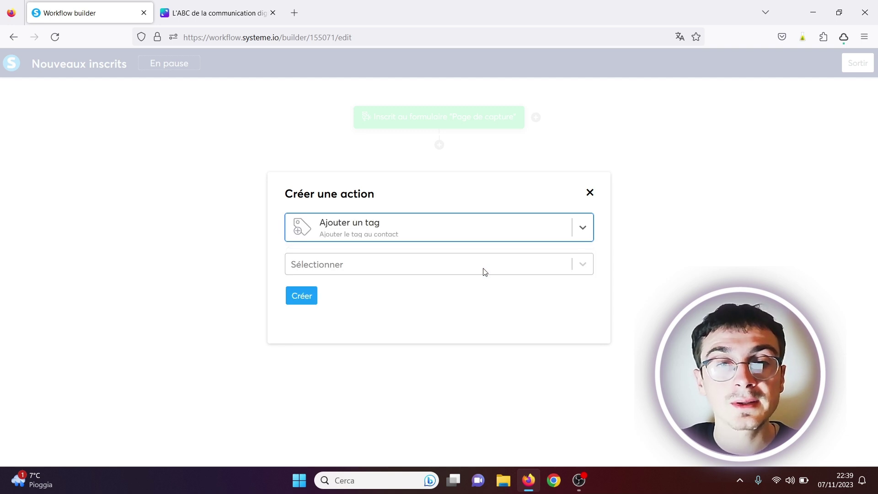
pyautogui.click(589, 270)
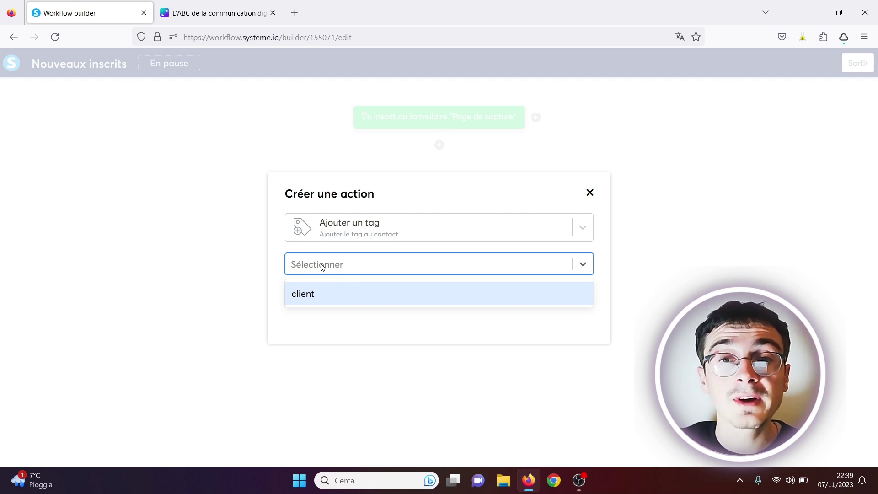
pyautogui.click(352, 295)
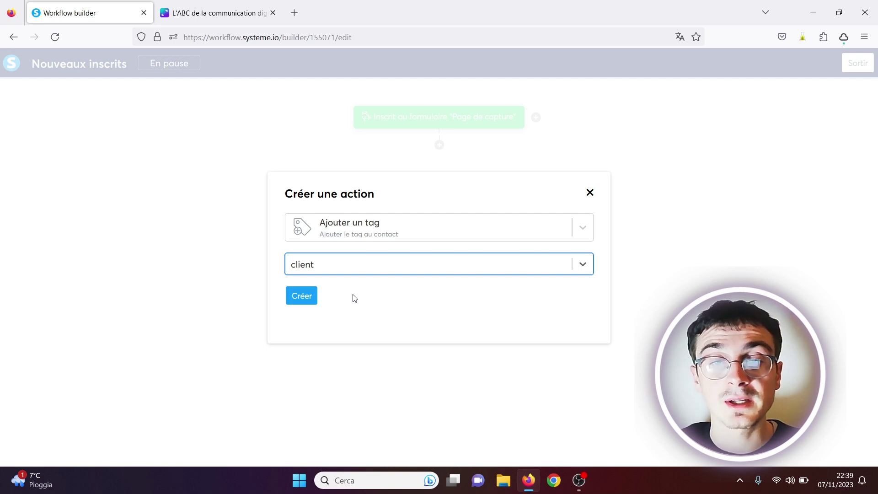
pyautogui.click(311, 297)
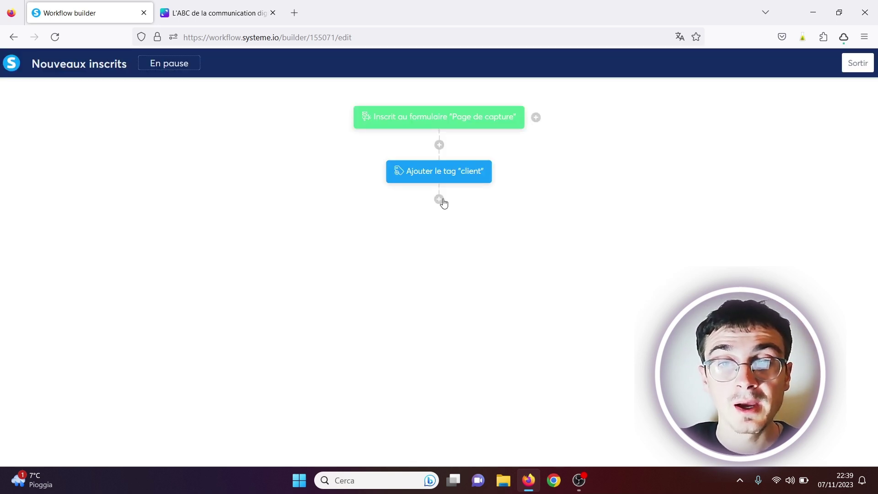
# Step: Add an "Inscrire à une campagne" action for the "Nouveaux inscrits" campaign below the "client" tag action
pyautogui.click(438, 201)
pyautogui.click(336, 233)
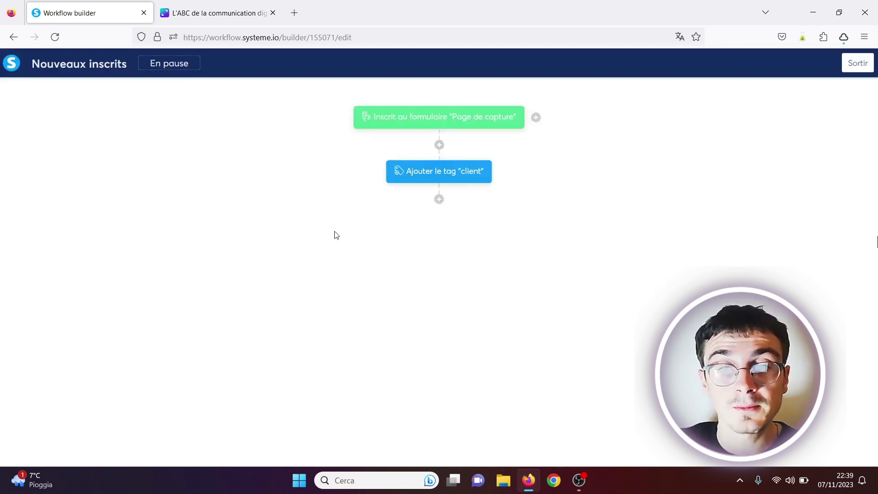
pyautogui.click(583, 228)
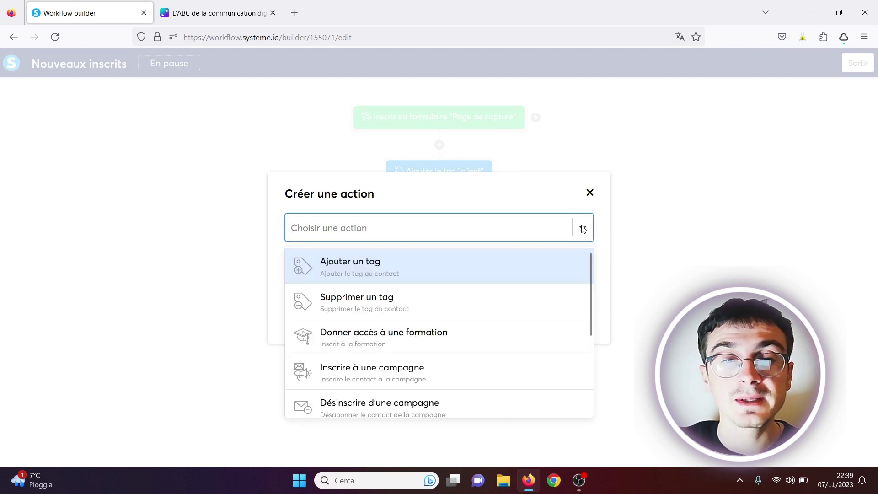
pyautogui.moveTo(590, 280); pyautogui.dragTo(590, 302)
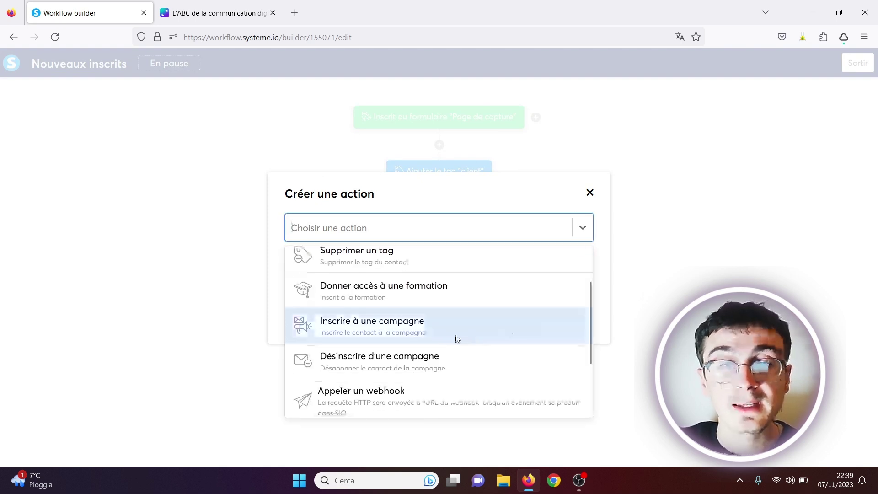
pyautogui.click(437, 335)
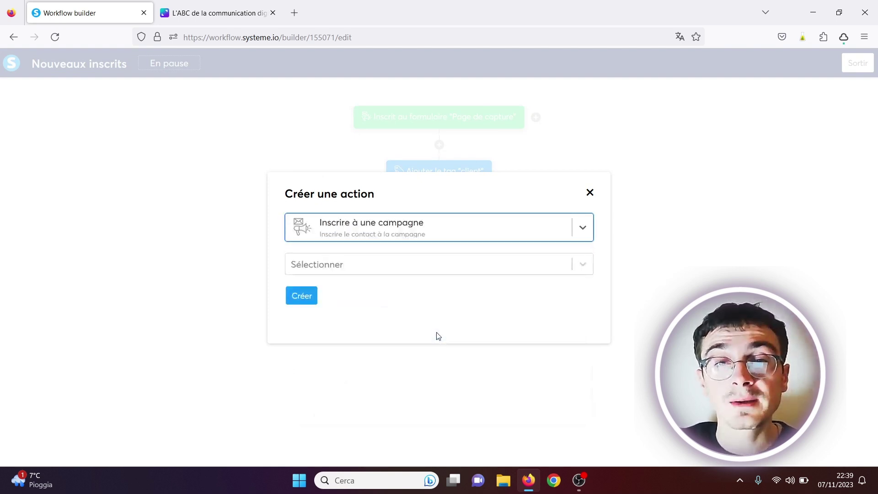
pyautogui.click(583, 264)
pyautogui.click(497, 302)
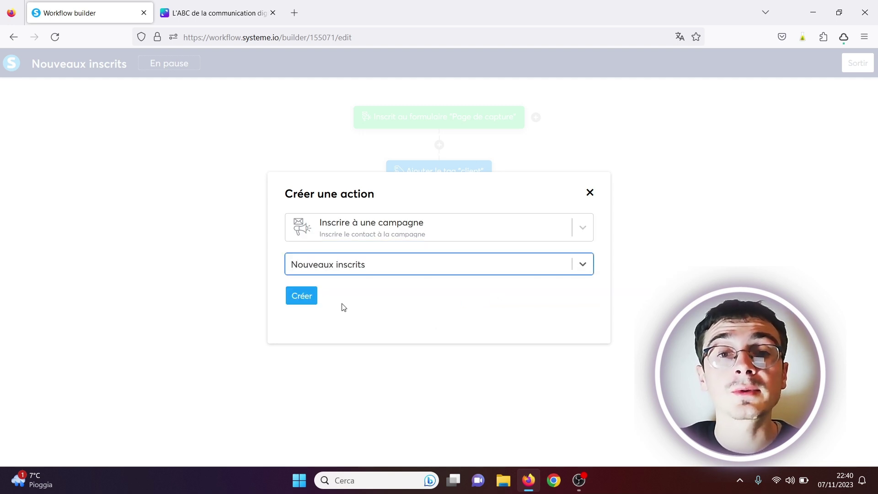
pyautogui.click(309, 302)
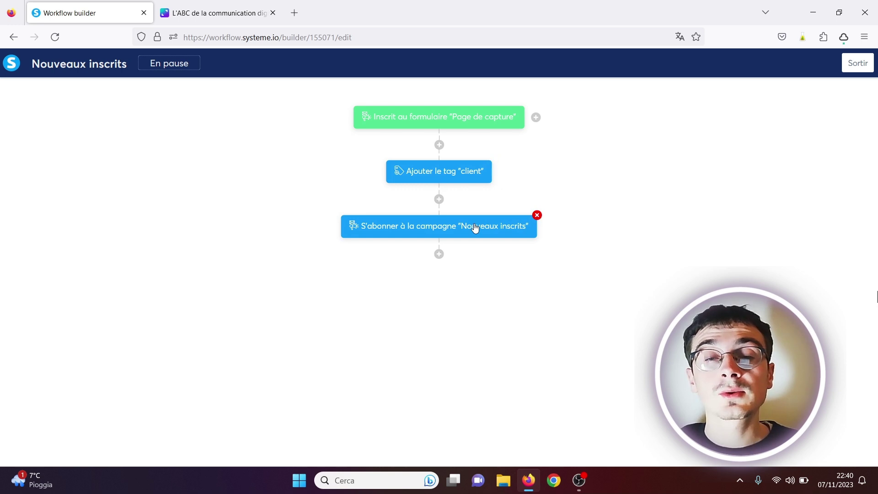
pyautogui.click(440, 254)
pyautogui.click(339, 214)
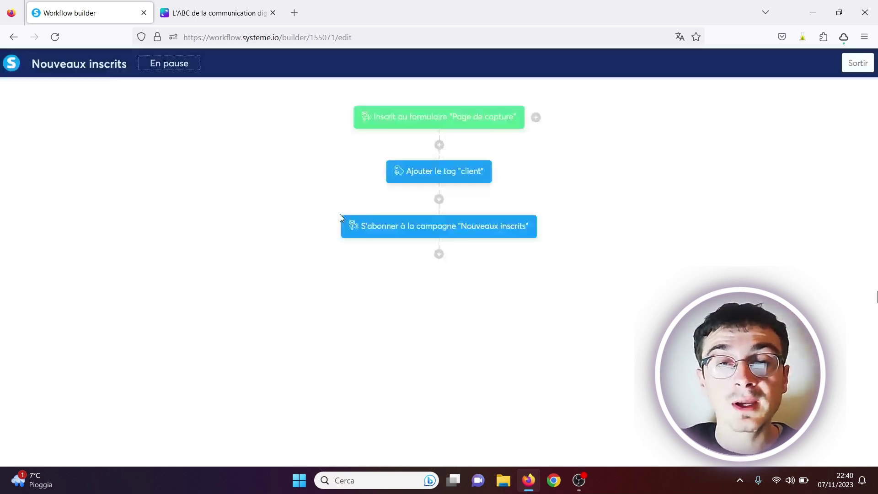
pyautogui.click(590, 192)
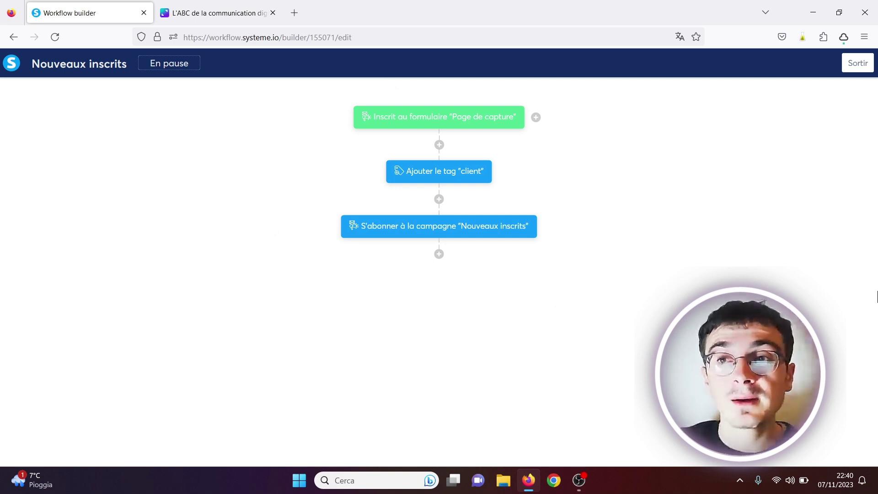
# Step: Exit the workflow builder and return to the list of workflows
pyautogui.click(856, 64)
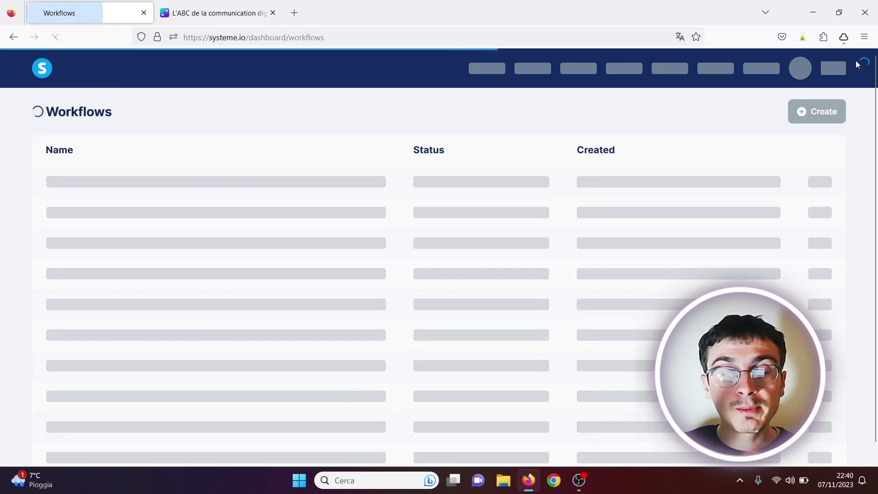